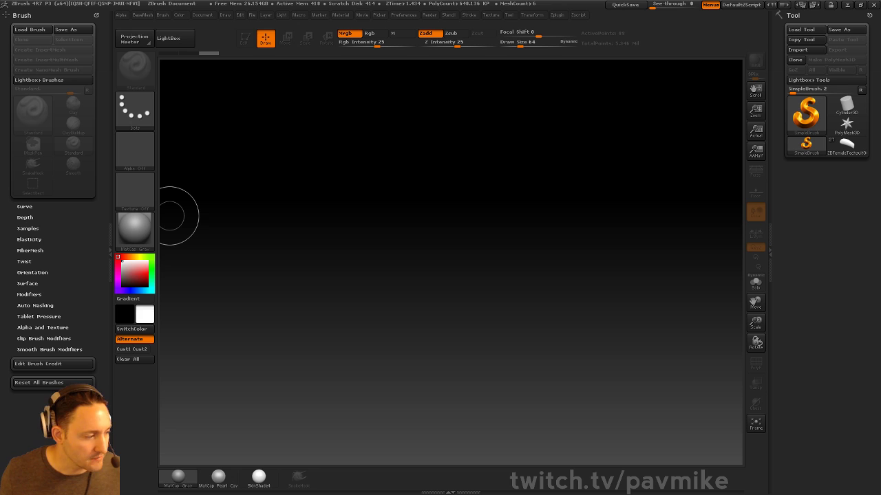
Place a Sphere3D on the canvas, make it editable, and convert it to a PolyMesh3D.
click(806, 114)
click(515, 153)
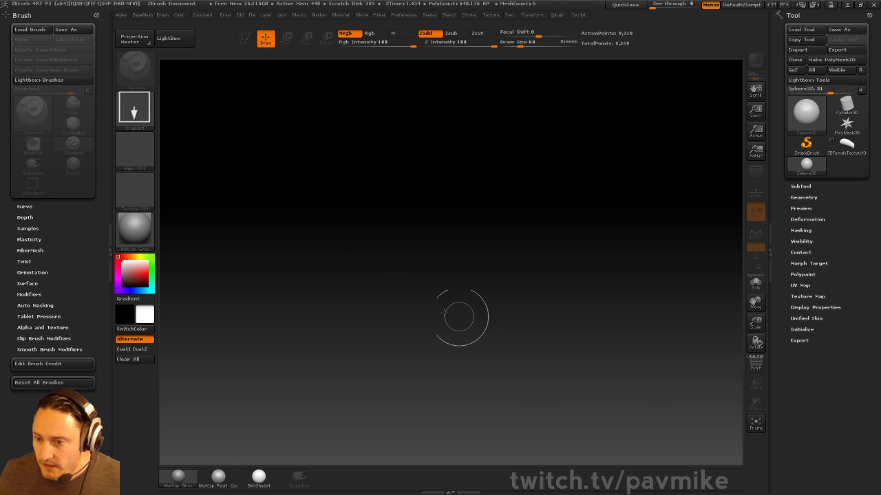
drag(378, 283, 460, 316)
click(245, 40)
mouse_move(575, 145)
alt+mouse_down()
mouse_move(591, 193)
mouse_move(613, 204)
mouse_move(639, 161)
alt+mouse_up()
key(shift)
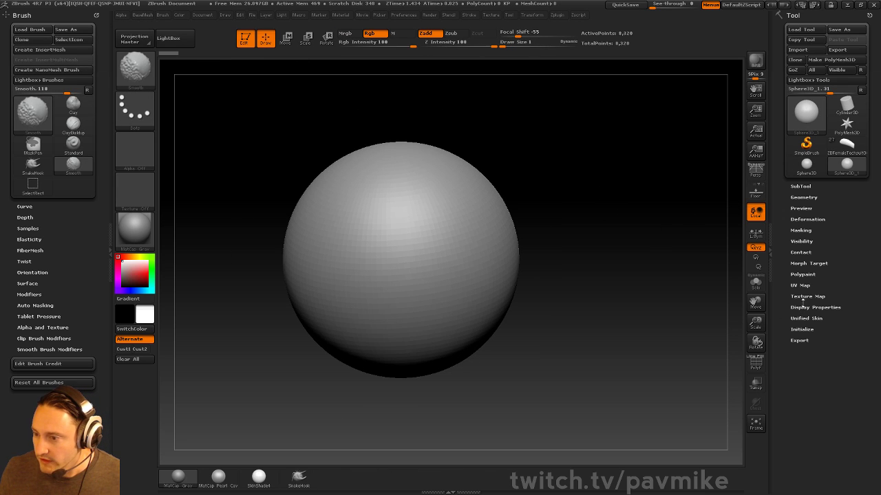
click(834, 60)
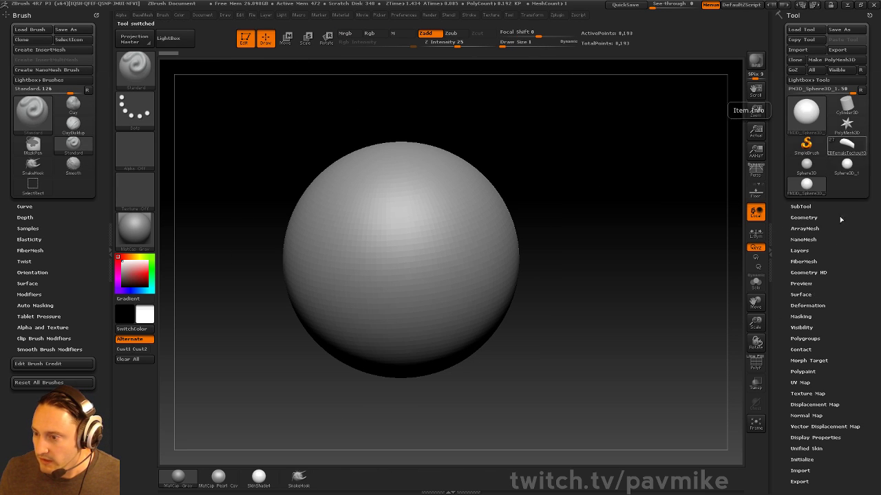
Turn on surface noise for the sphere and load mm_tatoo14.PSD from the Desktop as the noise alpha.
scroll(784, 342, down, 2)
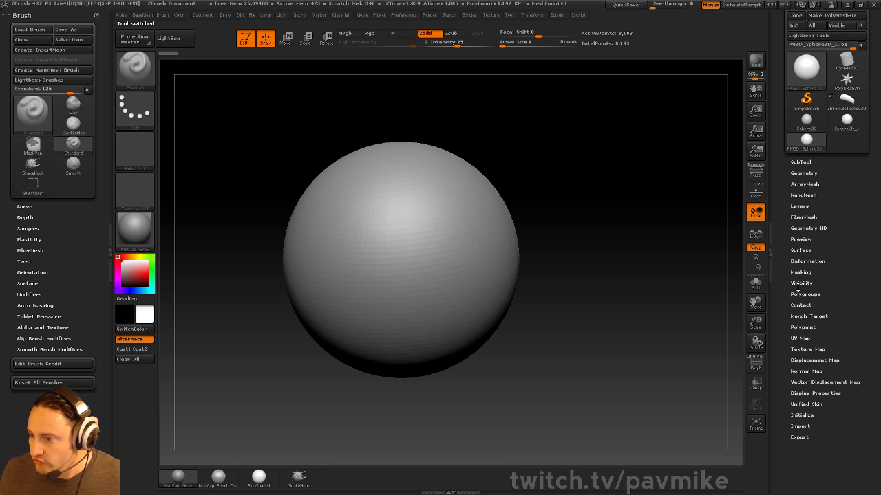
click(800, 250)
click(803, 262)
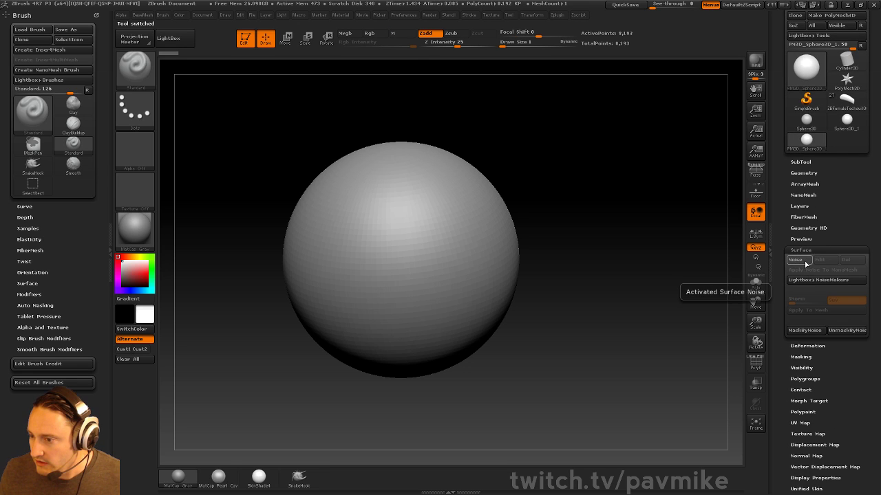
click(516, 421)
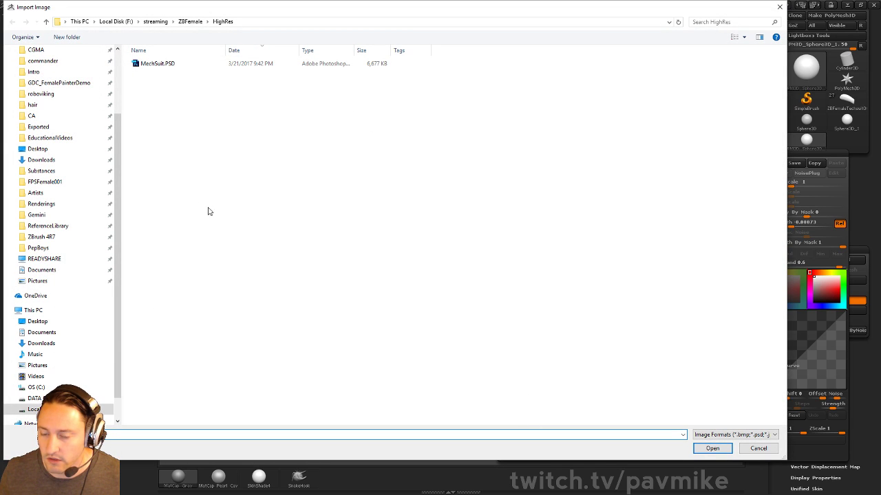
click(35, 149)
double_click(180, 125)
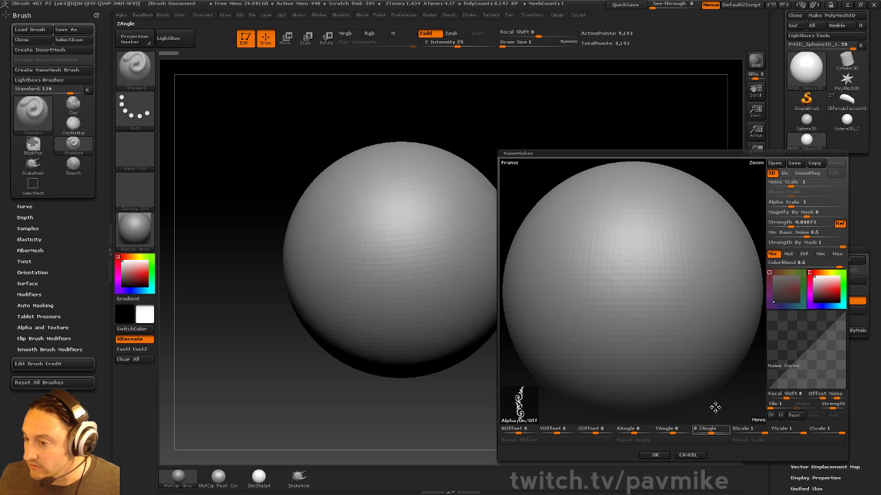
Set the noise strength to 0.5 and the basic noise mix to 0, keeping mm_tatoo14.PSD loaded as the alpha.
click(831, 223)
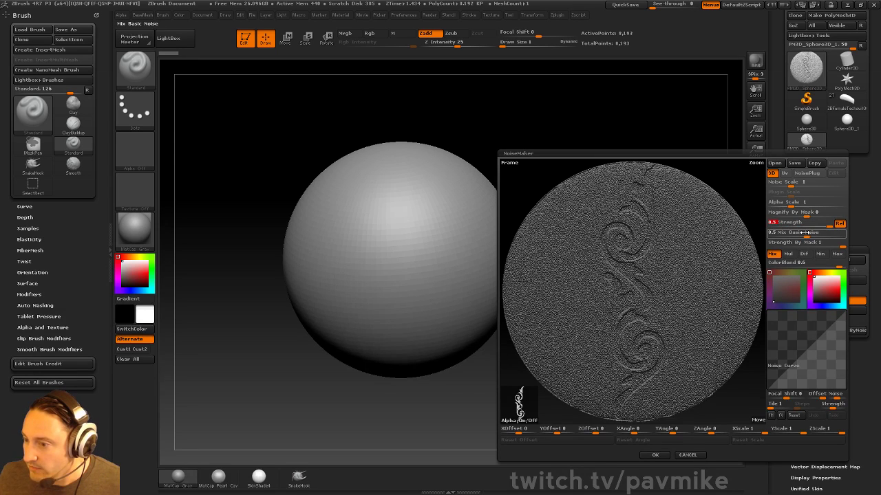
drag(807, 234, 768, 235)
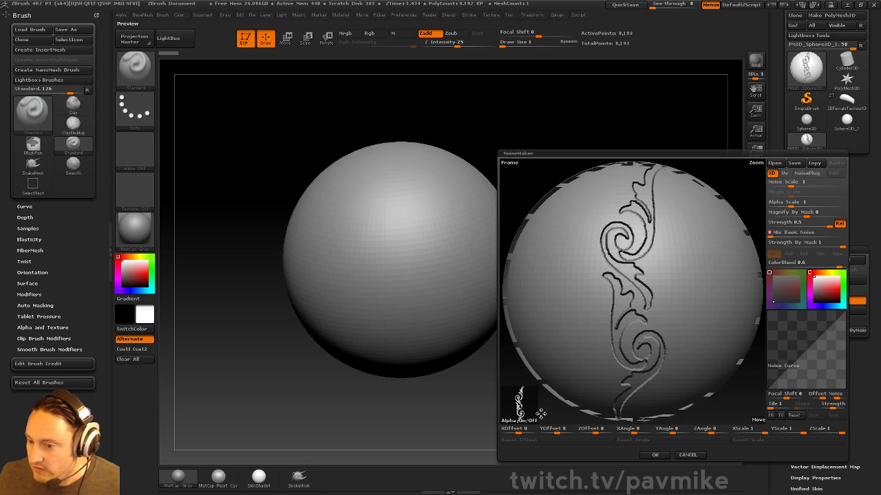
click(512, 421)
click(512, 421)
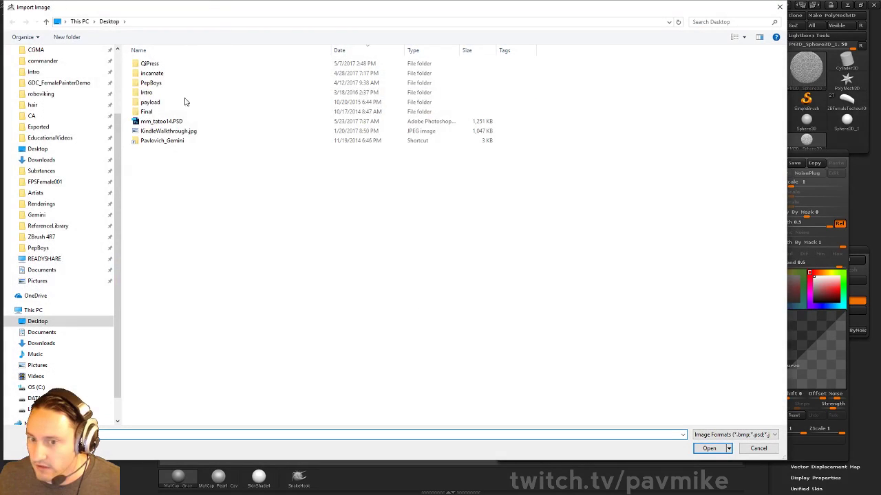
double_click(171, 122)
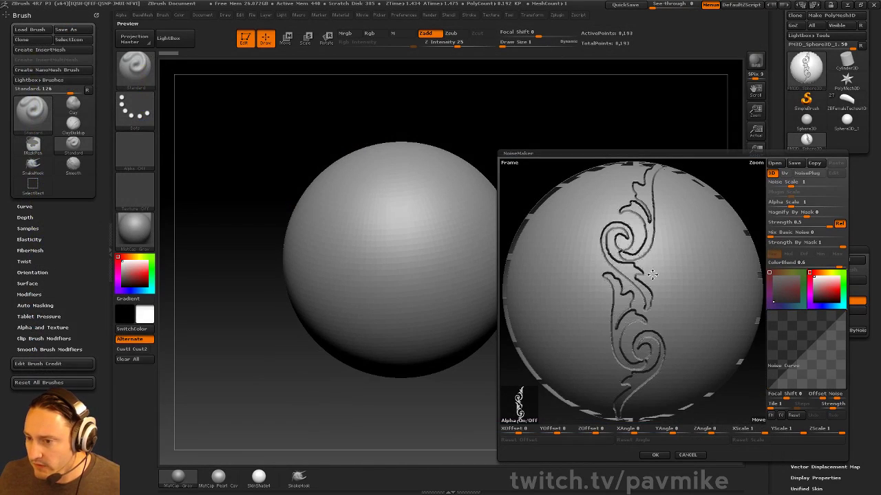
Compare how the ornament alpha wraps the preview sphere in UV projection and in 3D projection.
drag(607, 269, 666, 280)
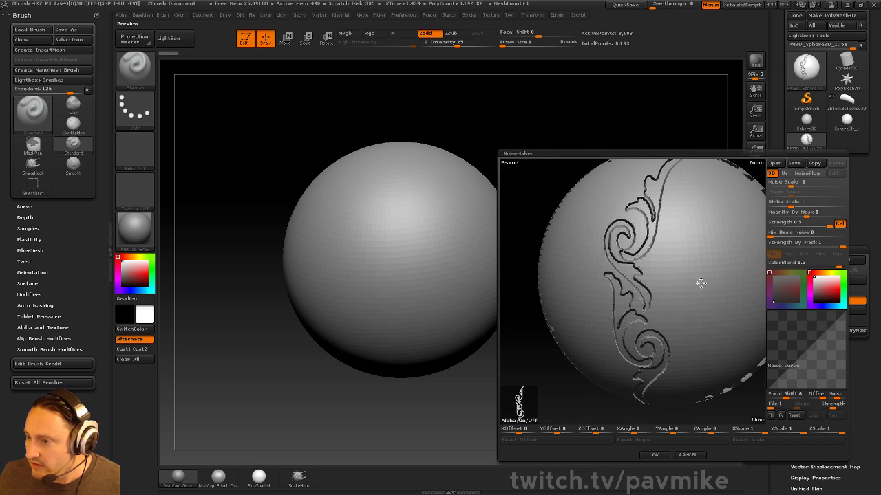
click(784, 173)
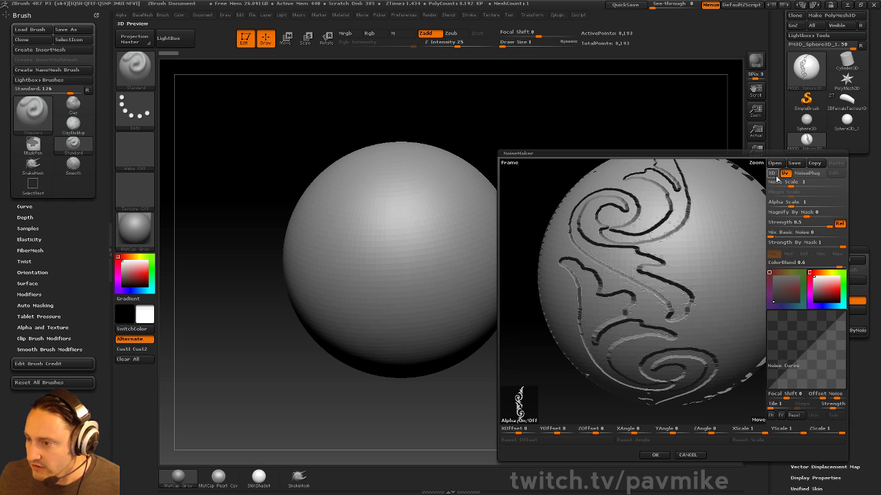
click(772, 172)
Reduce the alpha scale to 0.14886 so the ornament repeats, and accept the surface noise.
drag(792, 204, 784, 205)
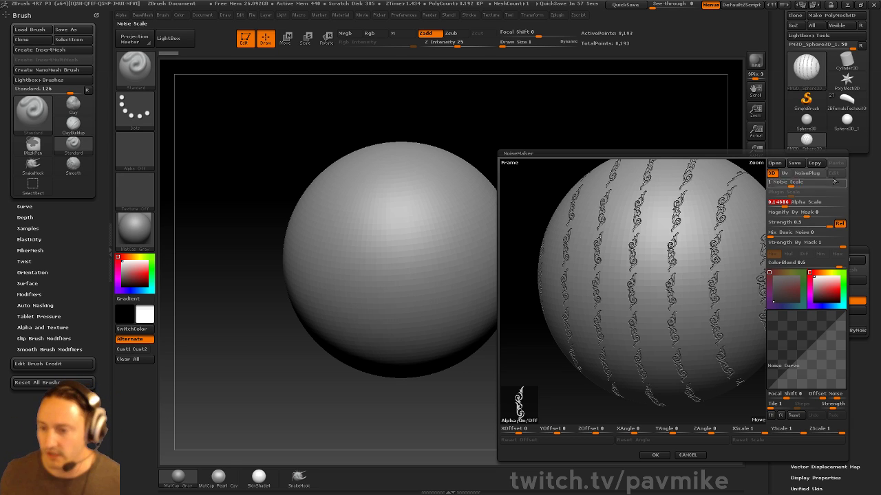
click(655, 454)
drag(588, 285, 607, 281)
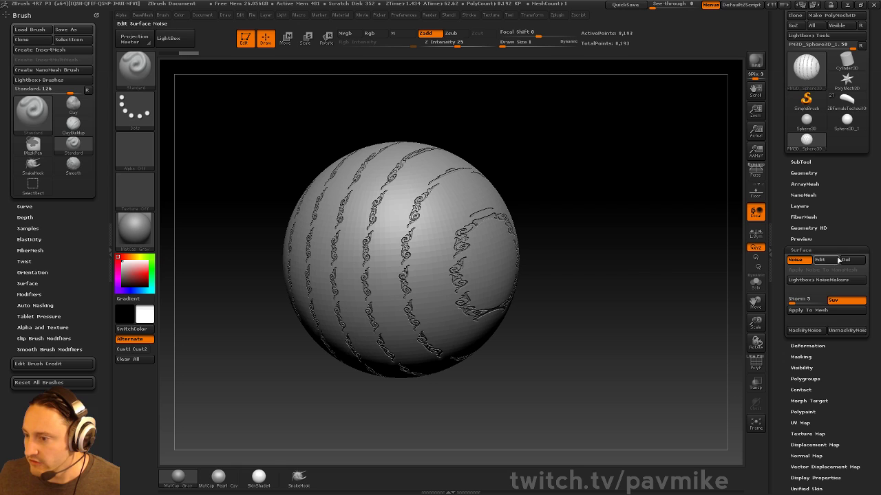
Subdivide the sphere four times to prepare its geometry for the fine noise detail.
key(shift)
click(814, 250)
click(801, 206)
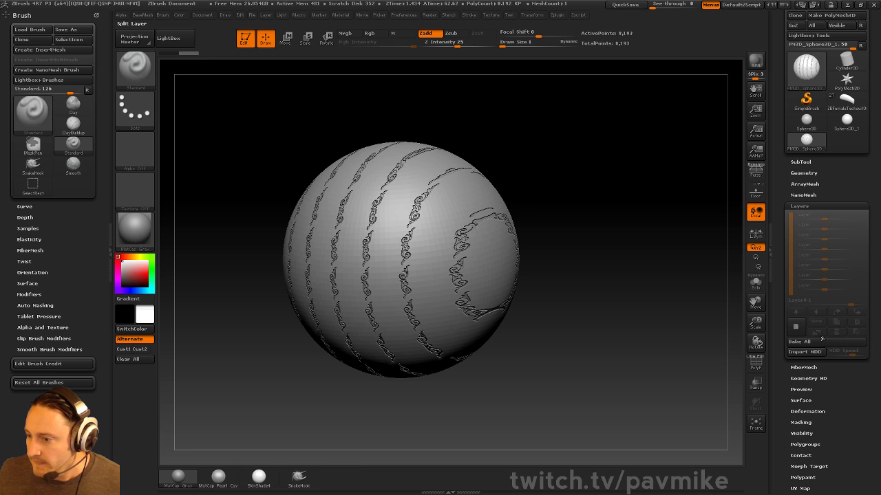
drag(654, 241, 651, 239)
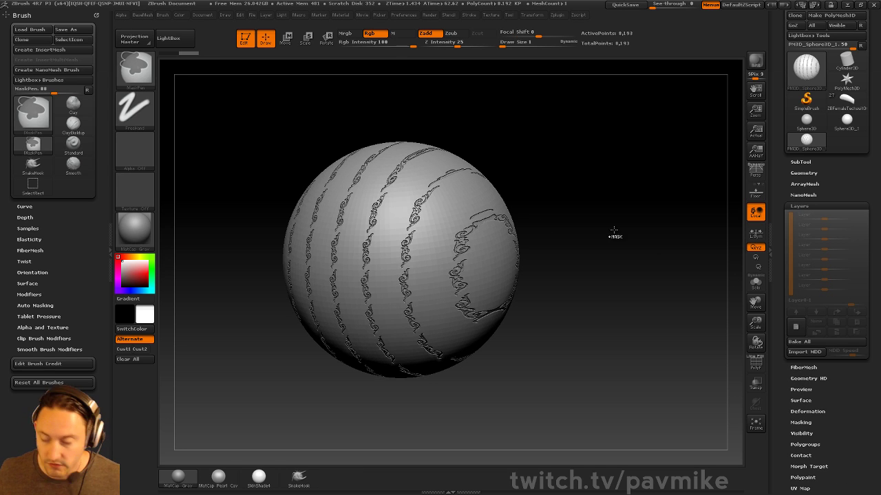
key(ctrl+d)
key(ctrl+d)
key(ctrl+d)
key(ctrl+d)
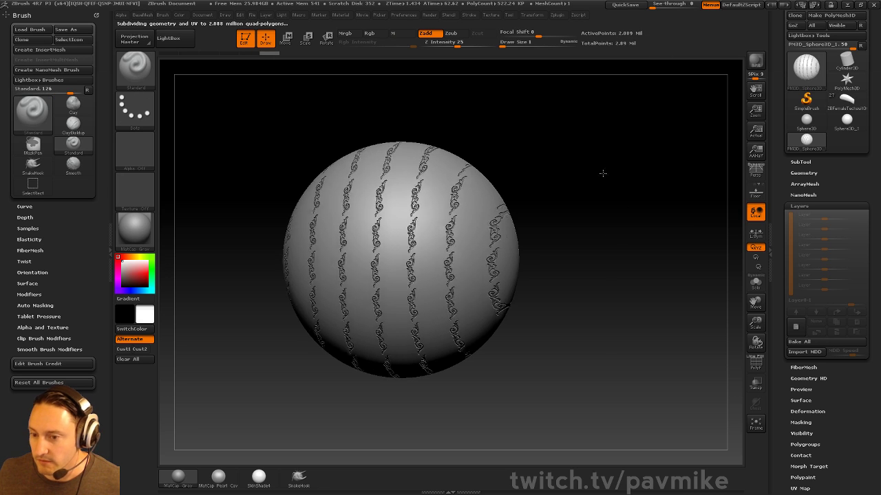
Add a new layer to the sphere and store a morph target of its smooth surface.
click(794, 329)
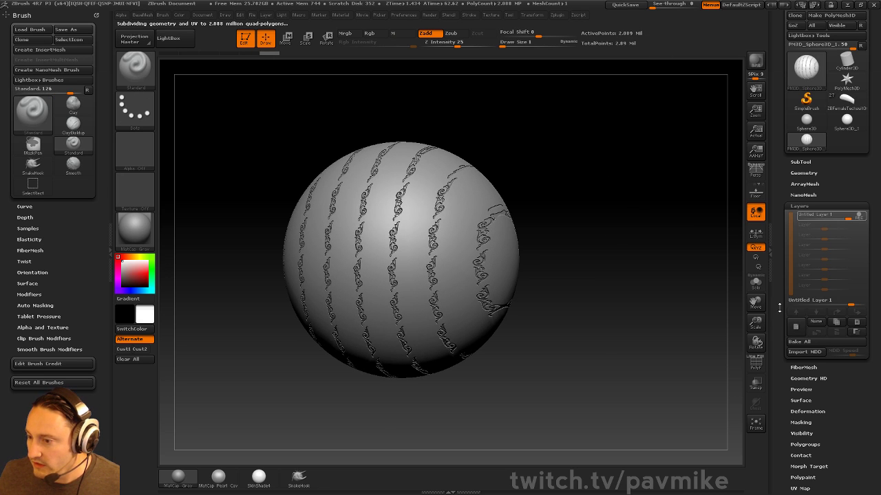
key(shift)
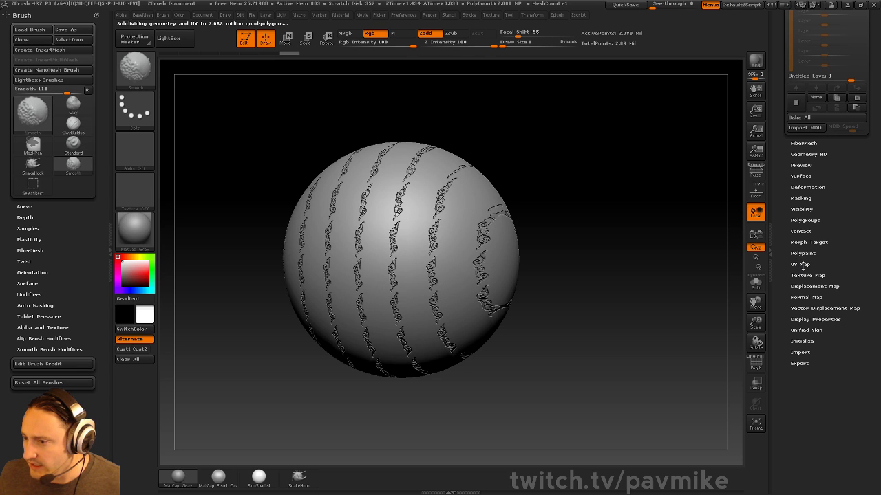
click(804, 242)
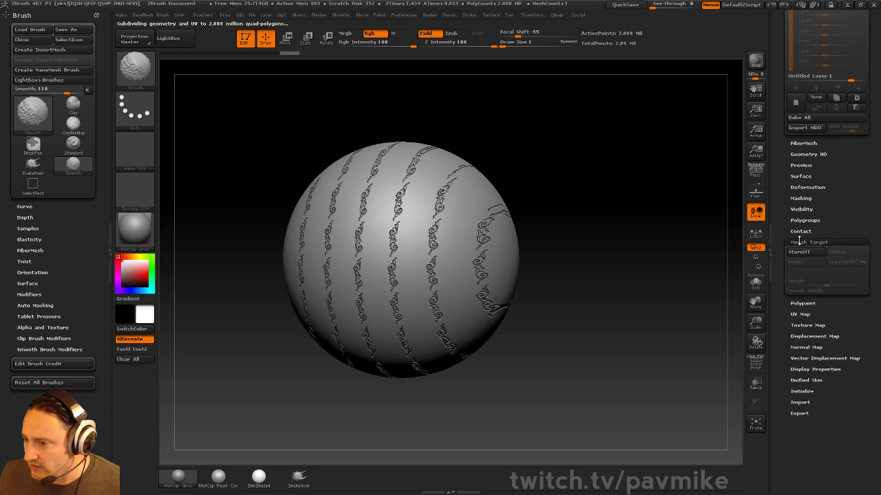
scroll(776, 282, up, 3)
scroll(777, 282, up, 2)
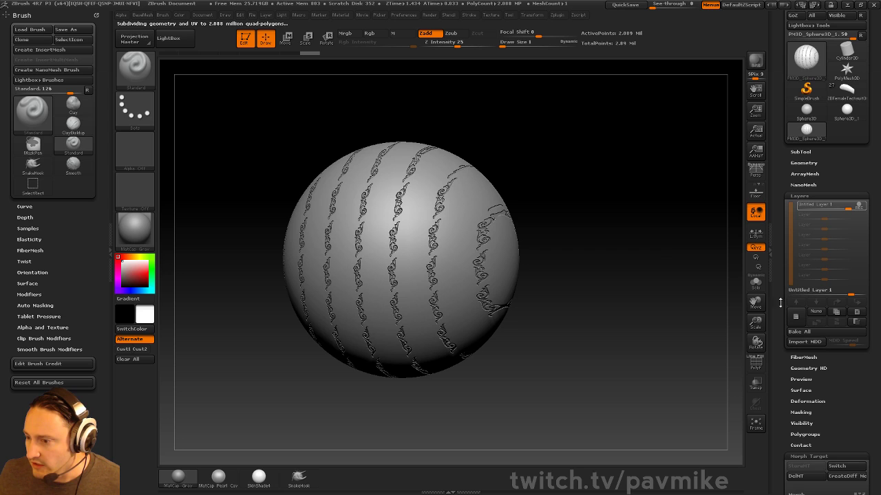
scroll(809, 262, down, 5)
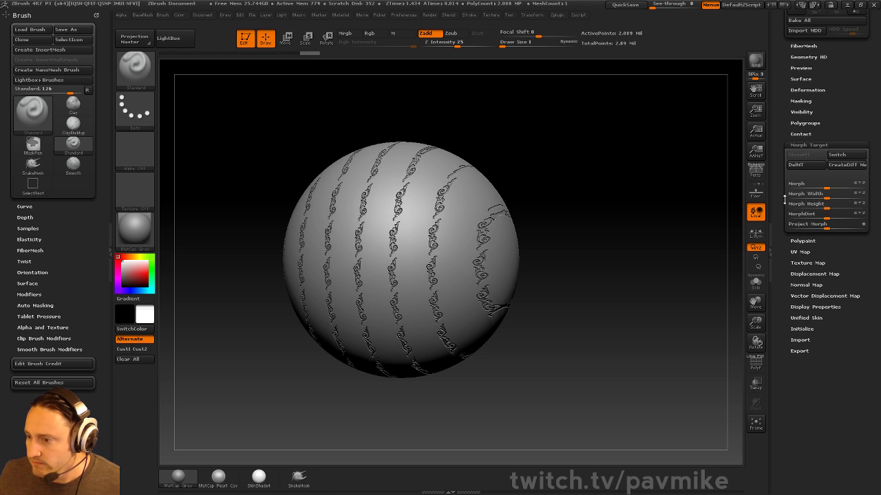
key(shift)
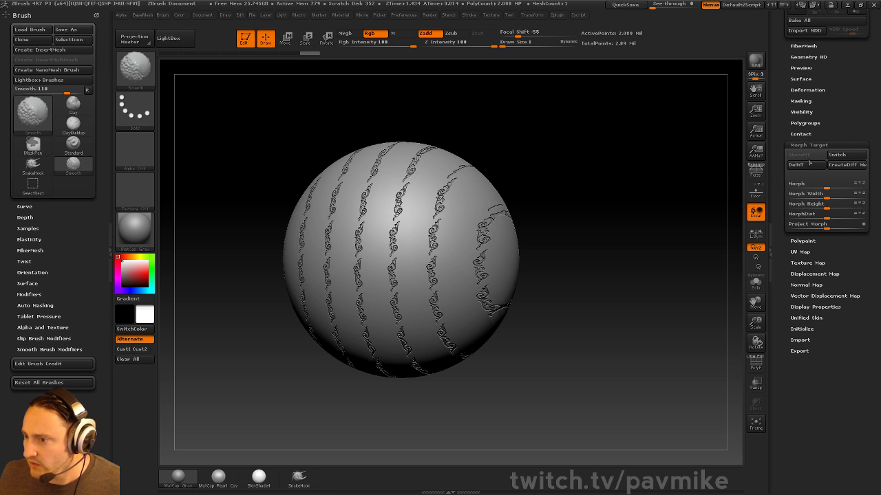
Toggle the surface noise off and on to compare the sphere with and without the ornament.
click(798, 81)
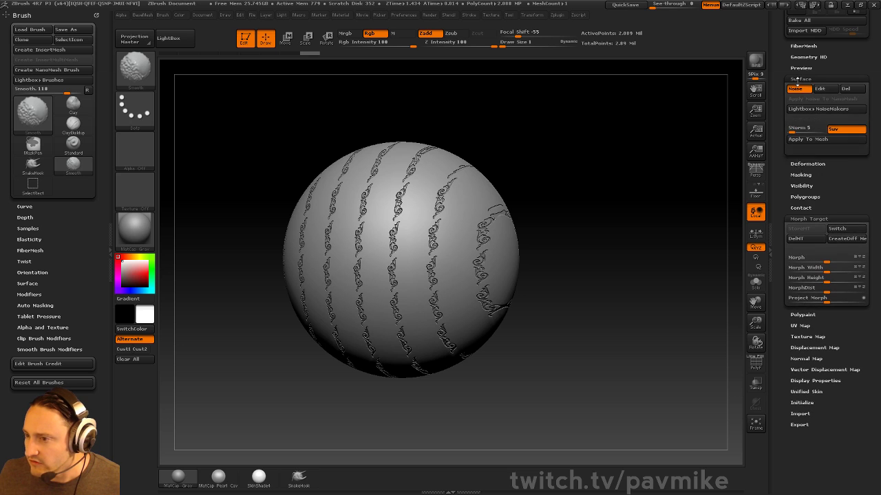
click(800, 91)
click(800, 92)
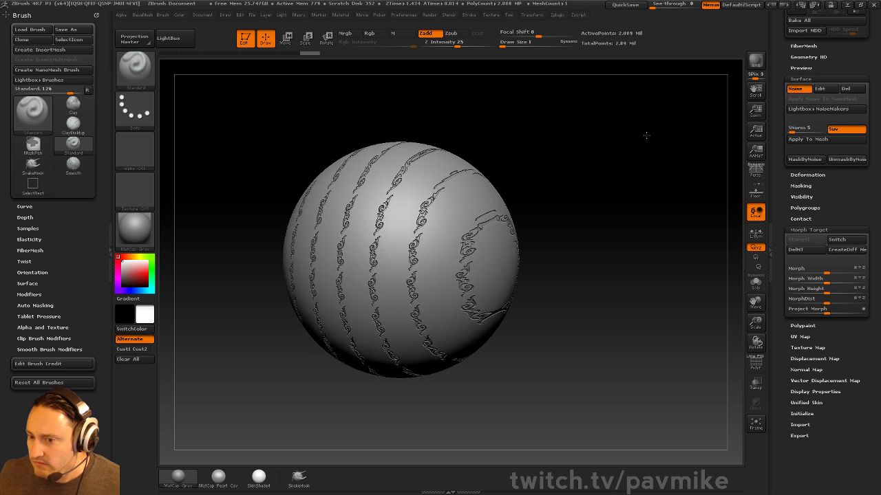
Try pulling the sphere's surface with a large Move brush, and undo the deformation.
key(s)
key(b)
key(m)
key(v)
mouse_move(461, 192)
mouse_down()
mouse_move(519, 140)
mouse_move(454, 193)
mouse_move(536, 130)
mouse_move(655, 161)
mouse_move(475, 184)
mouse_move(578, 191)
mouse_move(414, 78)
mouse_move(472, 206)
mouse_move(632, 113)
mouse_move(552, 74)
mouse_up()
key(ctrl+z)
key(ctrl+z)
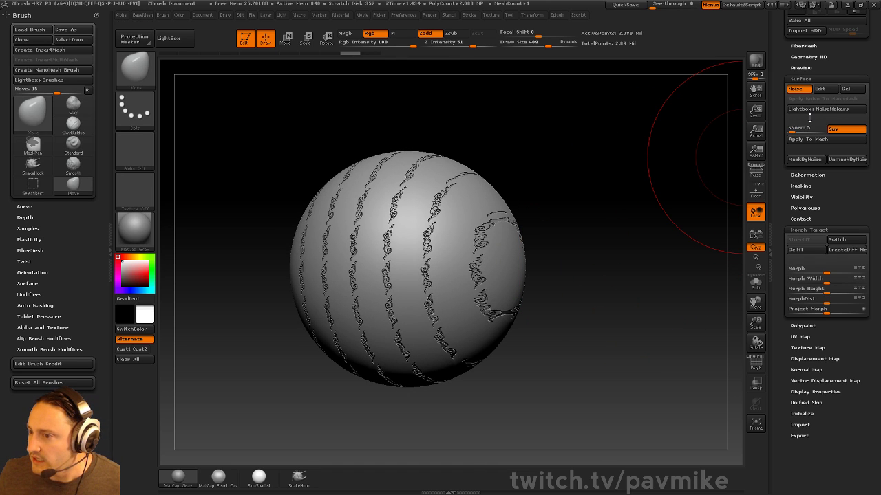
Apply the surface noise to the mesh and reduce the brush draw size to 101.
click(808, 143)
key(s)
mouse_move(616, 176)
mouse_down()
mouse_move(603, 175)
mouse_move(664, 175)
mouse_move(619, 176)
mouse_up()
key(s)
drag(617, 176, 608, 176)
drag(665, 181, 649, 182)
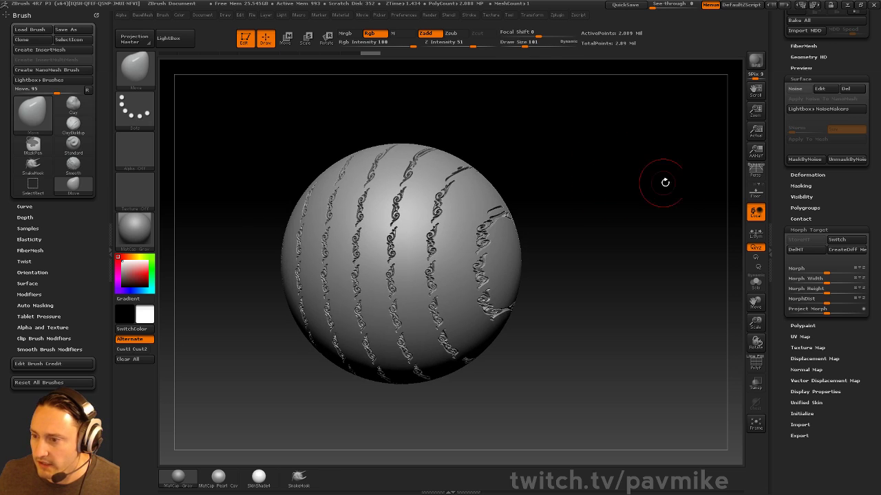
Lower the layer's intensity to about 0.18 to soften the ornament relief.
drag(786, 202, 784, 247)
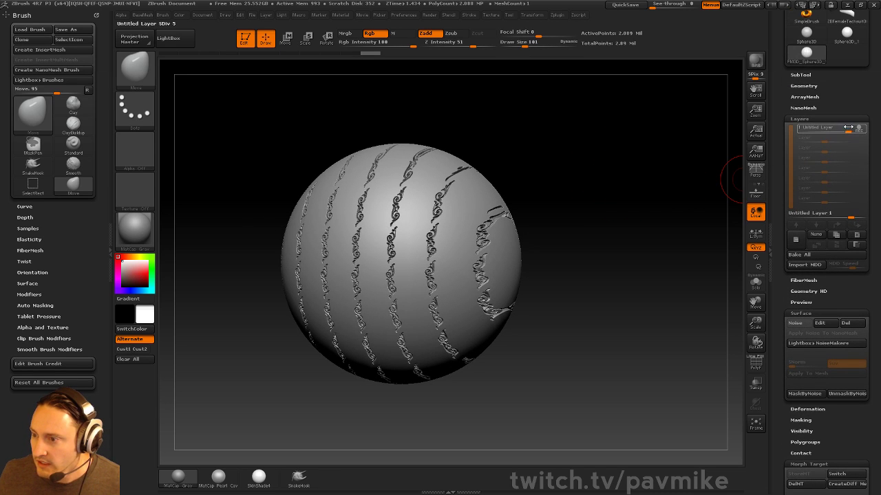
mouse_move(850, 214)
mouse_down()
mouse_move(791, 221)
mouse_move(842, 218)
mouse_up()
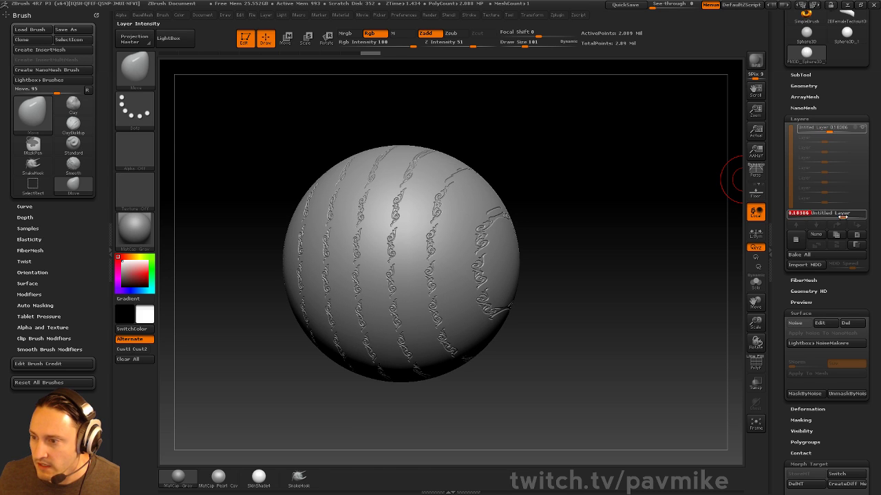
Erase one vertical strip of ornament on the front of the sphere with the Morph brush.
drag(775, 248, 780, 164)
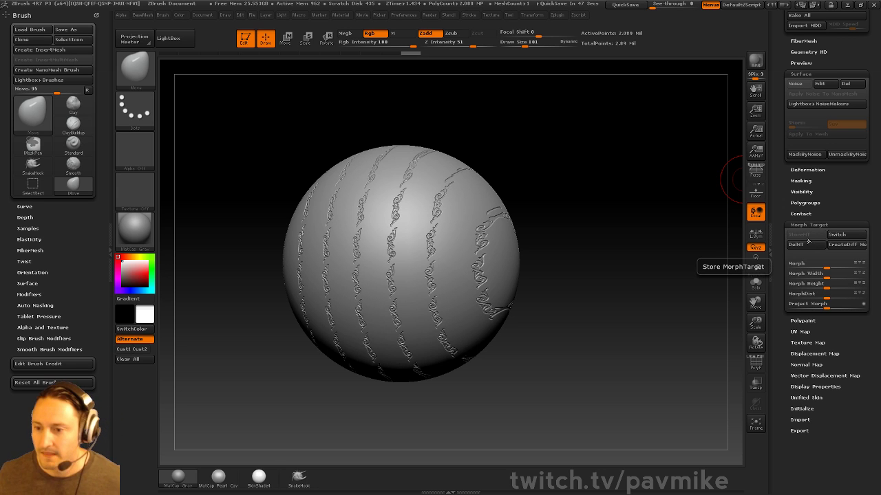
drag(599, 199, 649, 114)
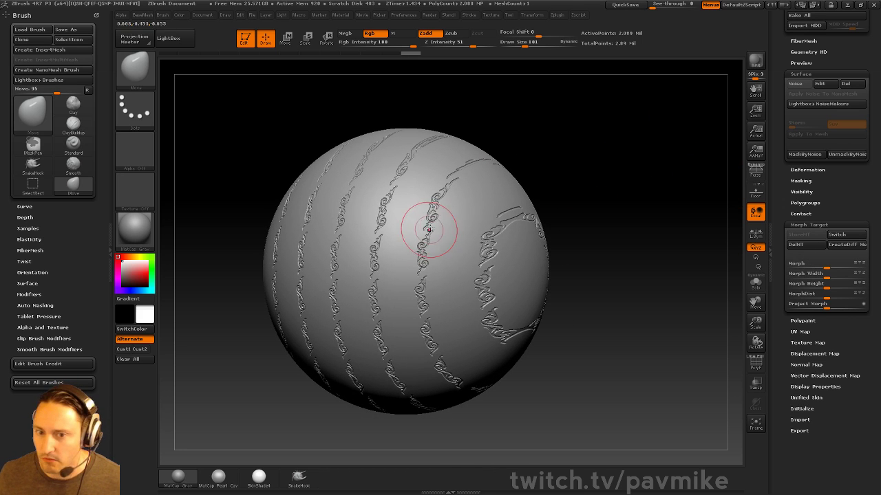
key(b)
key(m)
key(r)
mouse_move(444, 225)
mouse_down()
mouse_move(424, 275)
mouse_move(428, 351)
mouse_up()
Switch the sphere to its stored morph target and paint the ornament back across it with the Morph brush.
key(ctrl)
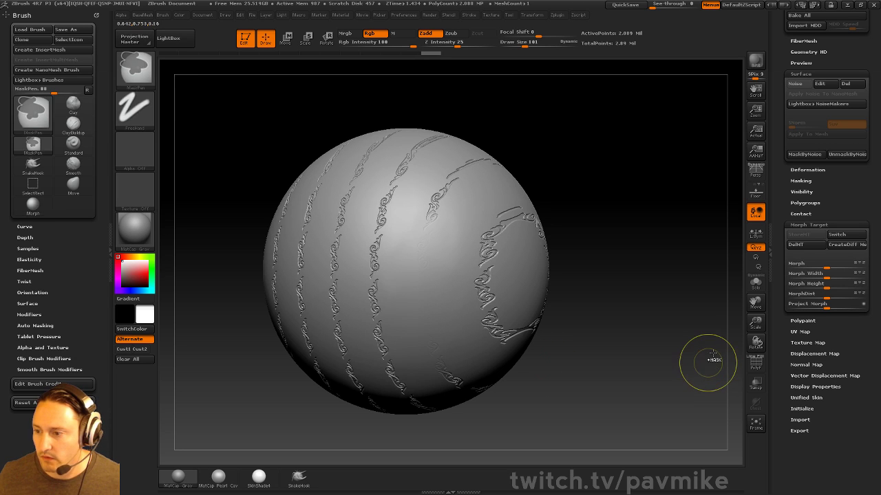
click(837, 234)
mouse_move(505, 238)
mouse_down()
mouse_move(436, 236)
mouse_move(341, 258)
mouse_move(427, 324)
mouse_move(391, 145)
mouse_move(308, 218)
mouse_up()
Reduce the Morph brush draw size to 24 and undo the painting on the sphere.
key(s)
mouse_move(636, 144)
mouse_down()
mouse_move(627, 144)
mouse_move(652, 149)
mouse_move(622, 153)
mouse_move(628, 149)
mouse_up()
key(ctrl+z)
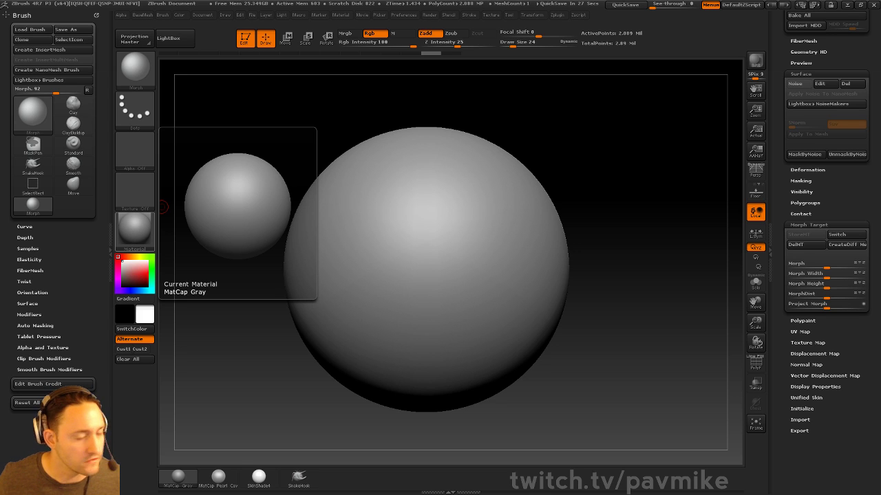
drag(530, 112, 580, 126)
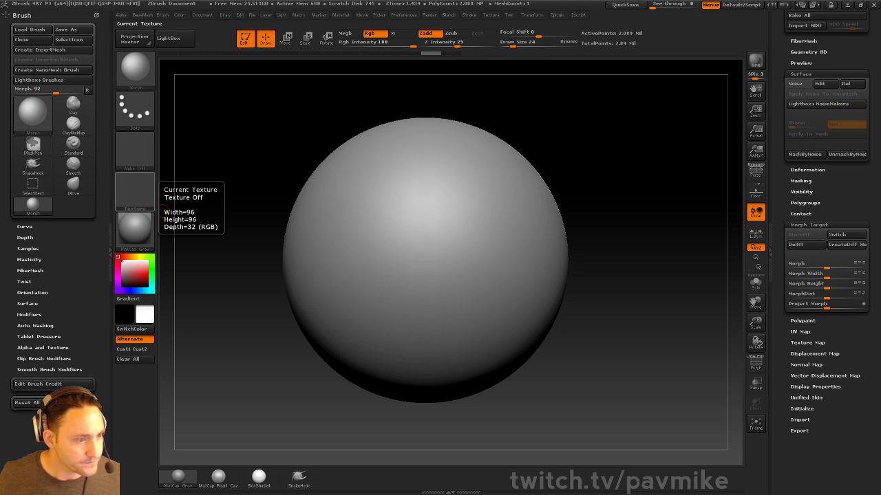
Browse to the Rock Brushes folder inside ZBrushes of the ZBrush 4R7 installation in File Explorer, and close the window.
key(super)
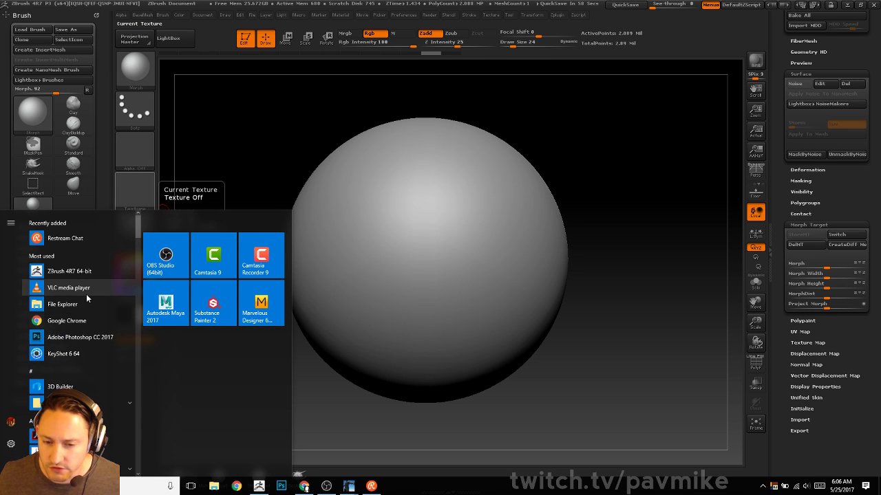
key(Escape)
key(super+e)
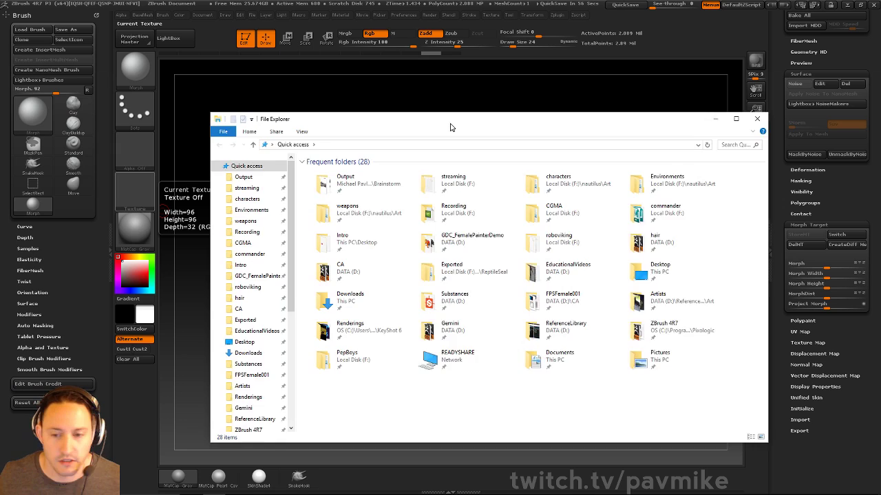
scroll(153, 289, down, 1)
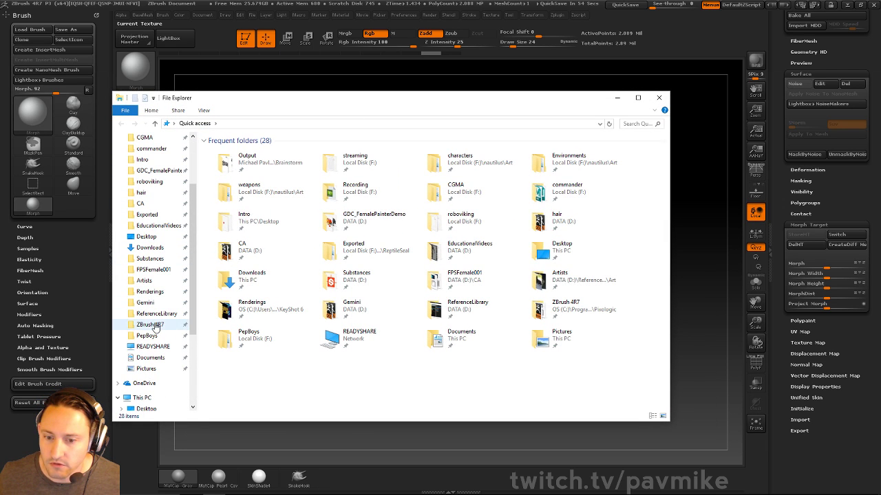
click(149, 324)
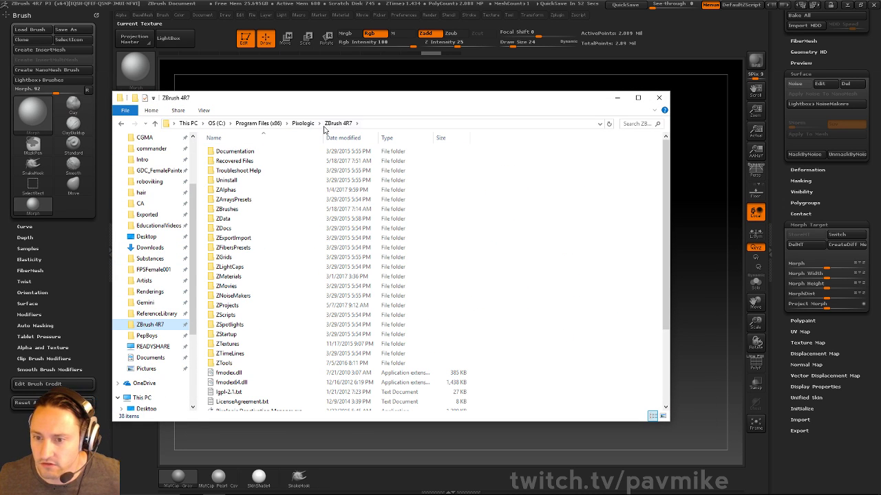
double_click(249, 209)
double_click(242, 170)
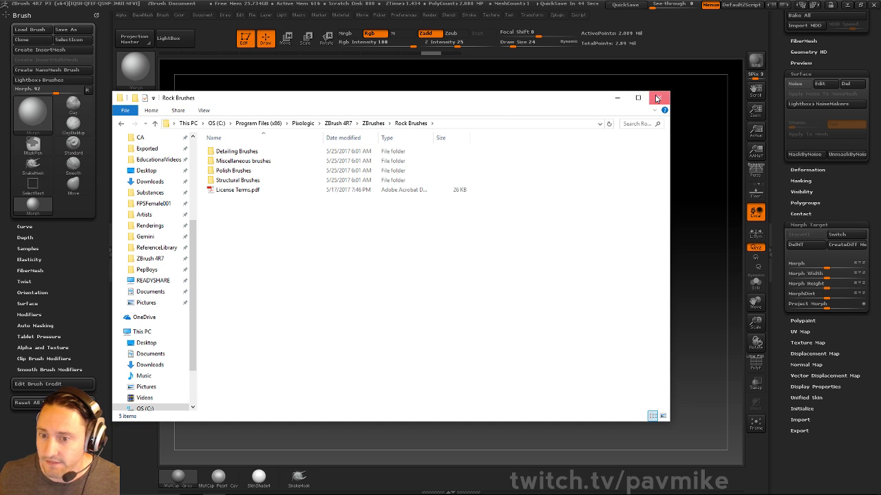
click(658, 98)
Browse the Rock Brushes subfolders in LightBox and load the Crater_Rock_Polisher brush from Polish Brushes.
drag(529, 142, 565, 111)
key(comma)
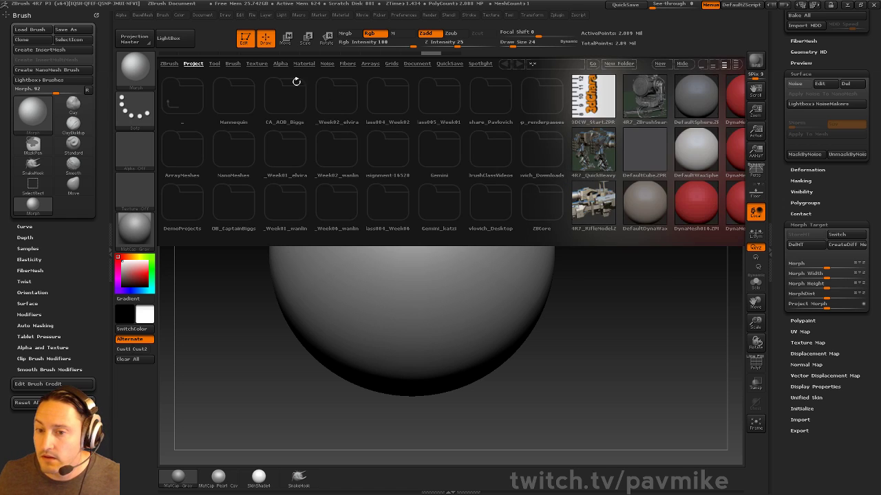
click(233, 64)
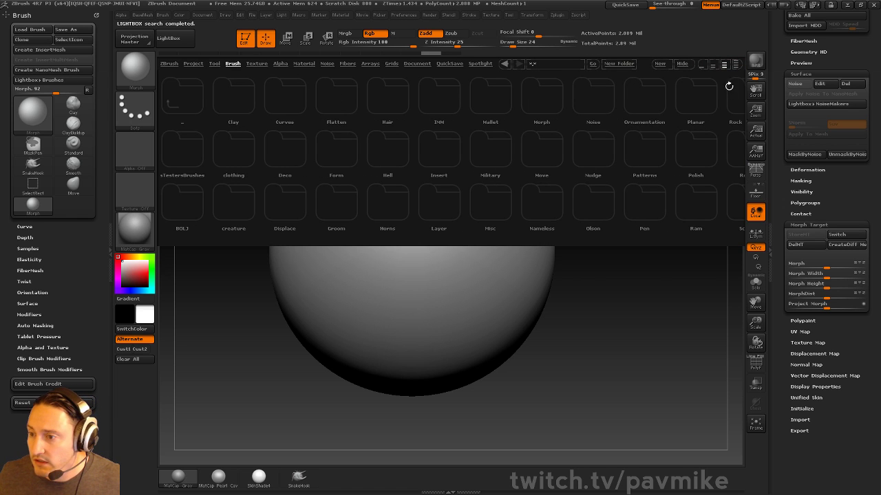
click(736, 64)
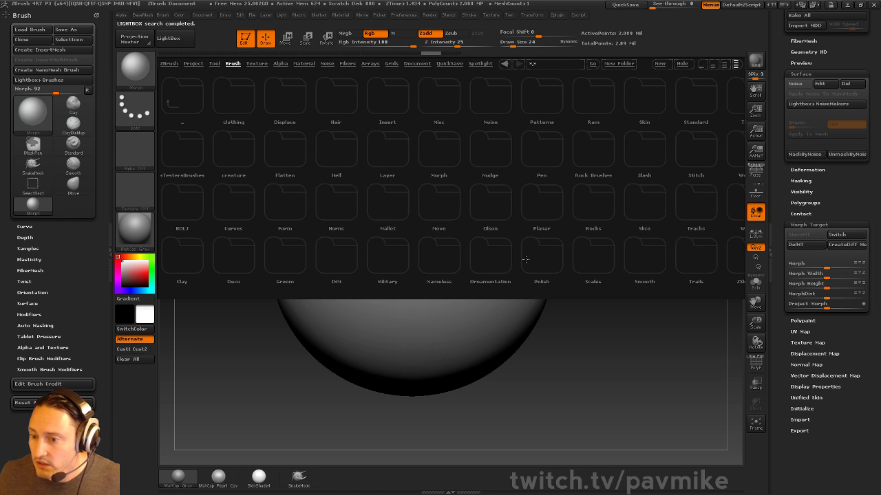
click(598, 206)
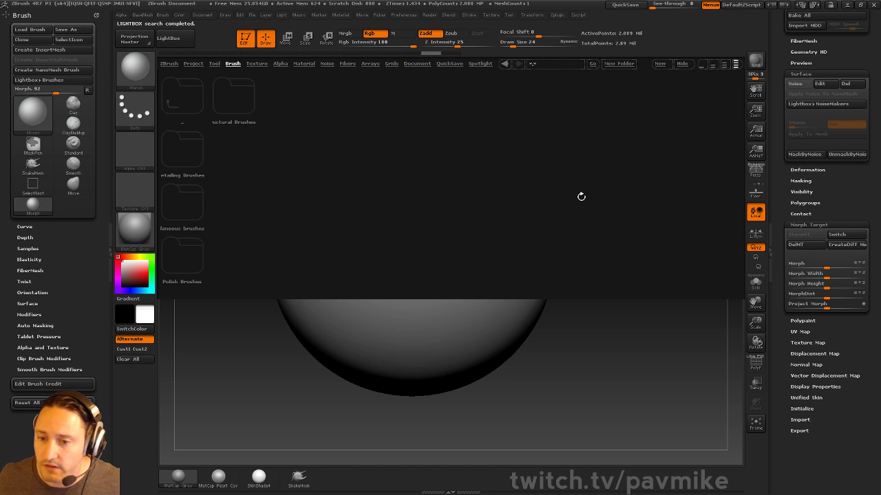
click(198, 161)
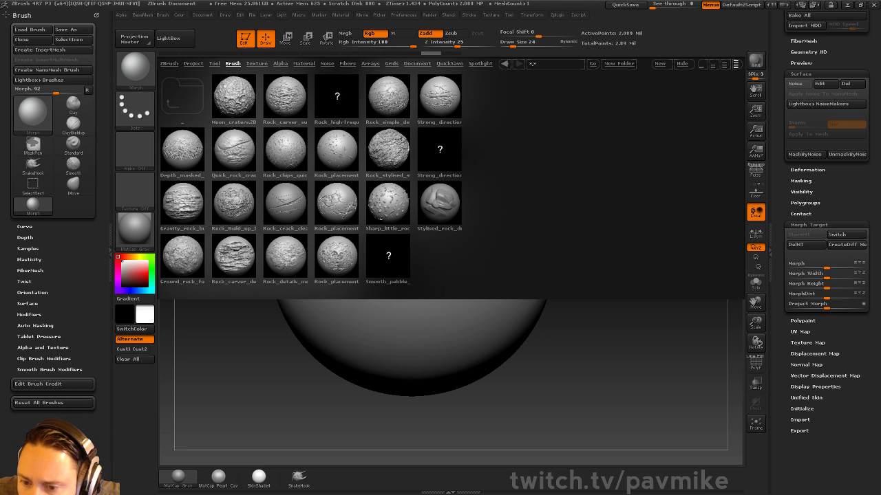
click(204, 106)
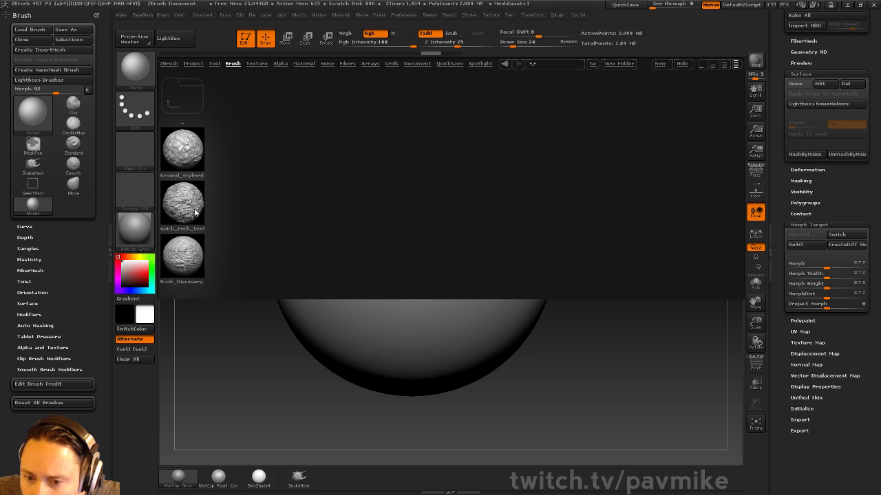
click(198, 106)
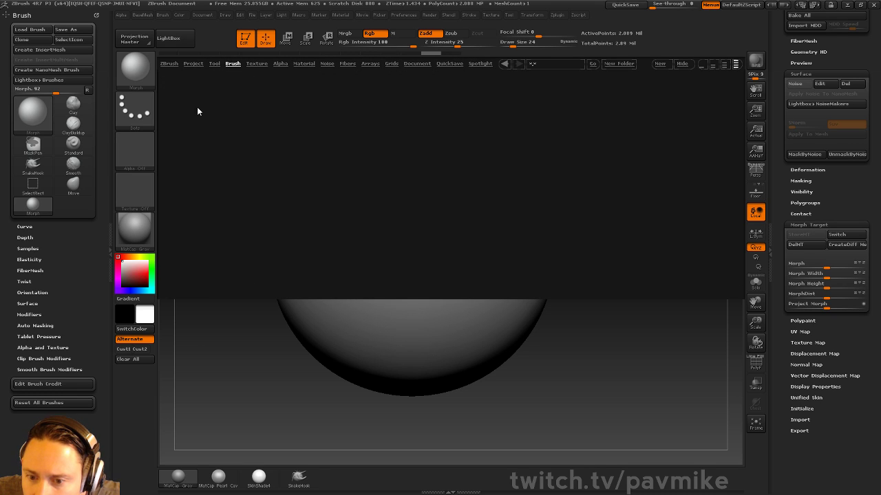
click(188, 254)
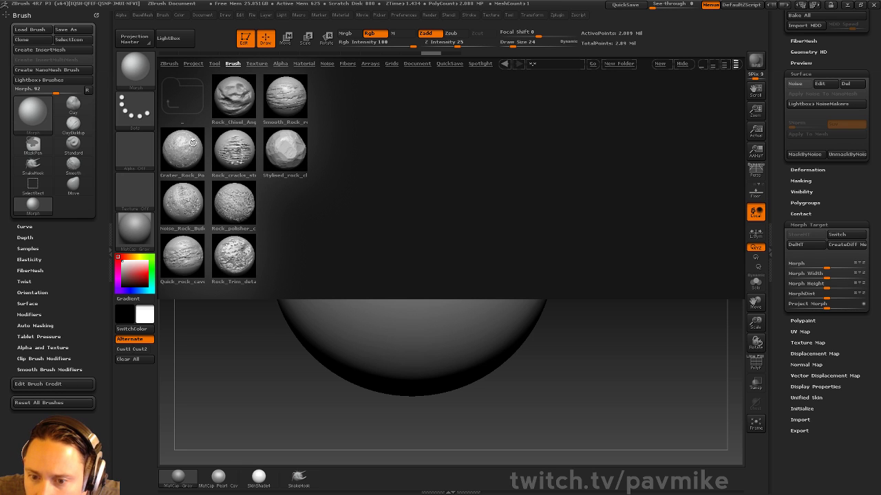
double_click(191, 150)
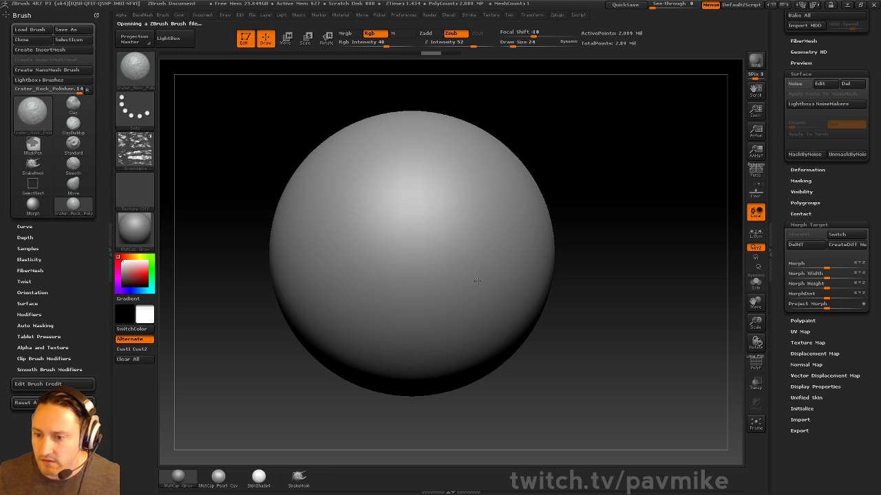
Try out the Crater_Rock_Polisher brush with strokes on the front of the sphere, raising the draw size to 150.
key(s)
mouse_move(439, 235)
mouse_down()
mouse_move(461, 233)
mouse_move(436, 222)
mouse_move(416, 254)
mouse_move(359, 242)
mouse_move(389, 271)
mouse_move(385, 208)
mouse_move(428, 207)
mouse_up()
key(s)
mouse_move(427, 207)
mouse_down()
mouse_move(418, 255)
mouse_move(434, 234)
mouse_move(435, 211)
mouse_up()
key(ctrl+z)
key(s)
key(ctrl+z)
mouse_move(456, 252)
mouse_down()
mouse_move(435, 256)
mouse_move(445, 246)
mouse_move(452, 261)
mouse_up()
key(s)
key(s)
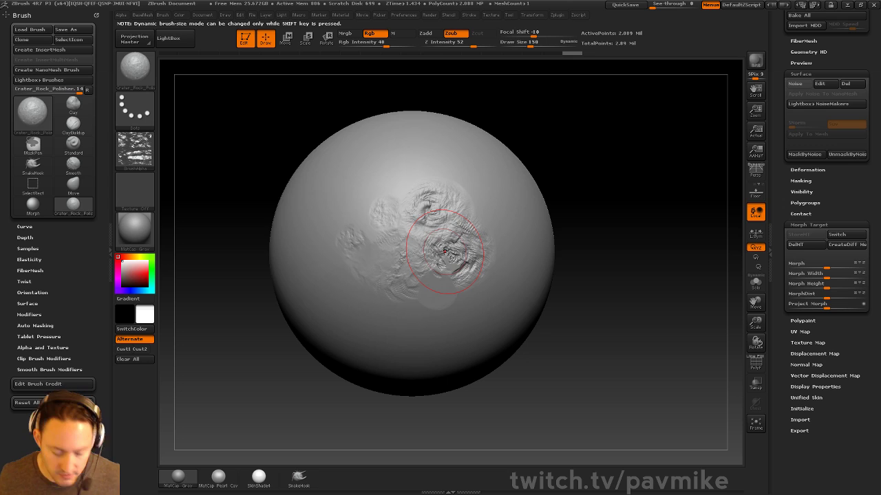
Load the Rock_alpha_crack3 brush from the Structural Brushes folder in LightBox.
key(comma)
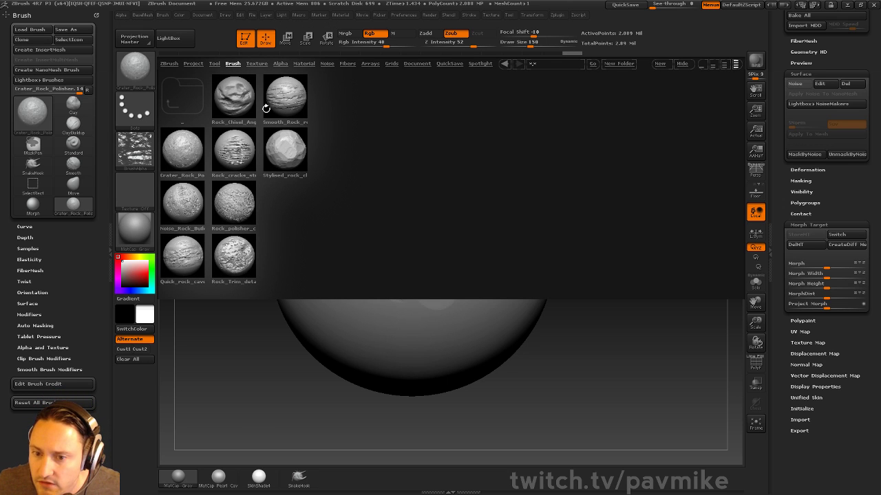
click(193, 95)
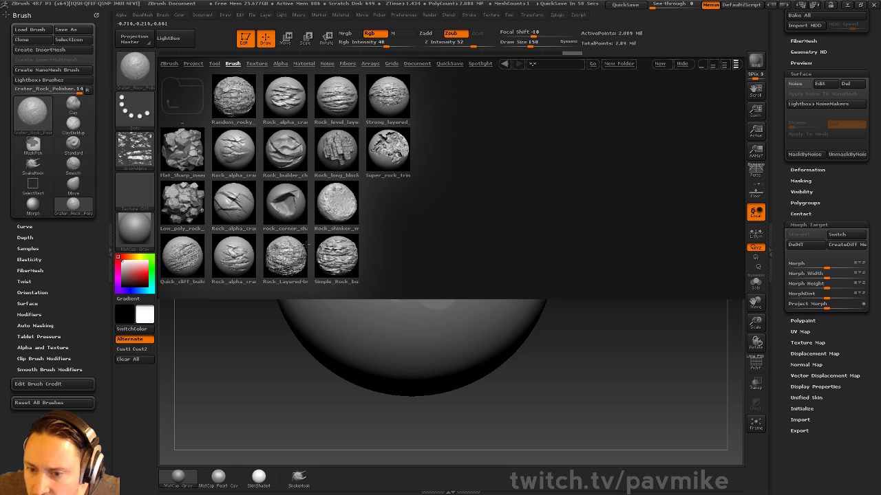
double_click(245, 252)
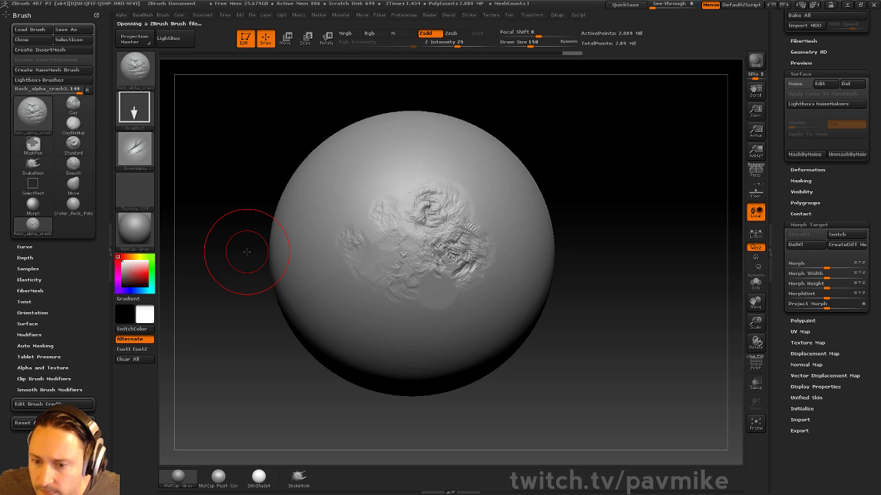
Stamp several large rock cracks in different directions across the front of the sphere with the Rock_alpha_crack3 brush.
mouse_move(419, 226)
mouse_down()
mouse_move(486, 259)
mouse_move(521, 257)
mouse_up()
drag(590, 176, 654, 167)
drag(353, 242, 404, 285)
mouse_move(382, 244)
mouse_down()
mouse_move(378, 260)
mouse_move(356, 258)
mouse_up()
drag(361, 186, 377, 223)
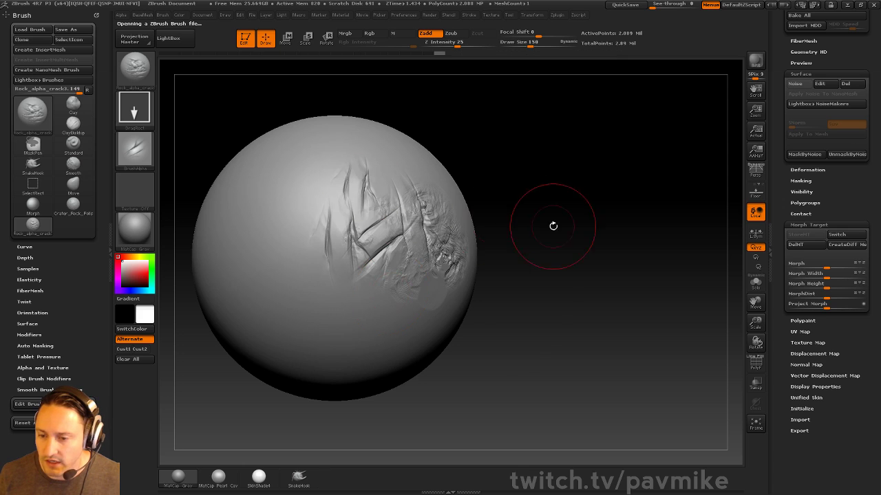
drag(553, 221, 492, 218)
drag(416, 204, 450, 238)
drag(491, 212, 452, 249)
drag(401, 326, 491, 291)
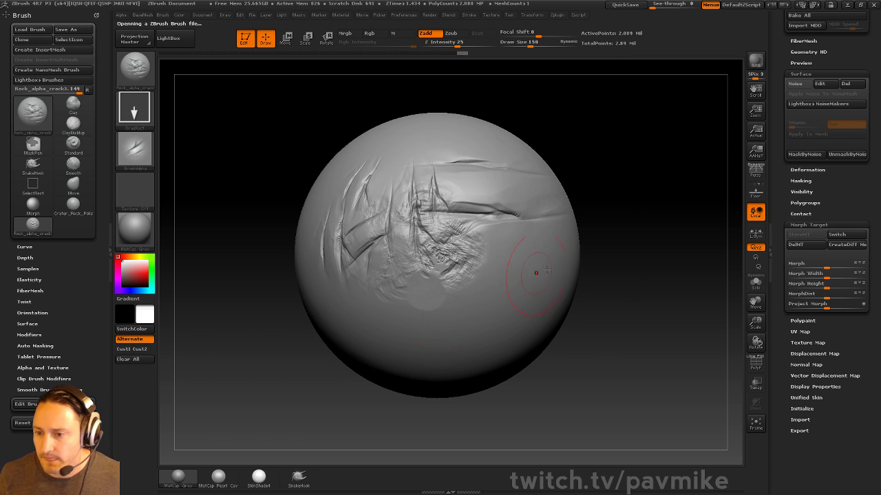
drag(605, 191, 537, 183)
mouse_move(648, 133)
alt+mouse_down()
mouse_move(613, 168)
mouse_move(549, 182)
alt+mouse_up()
Switch to the Standard brush.
key(b)
key(s)
key(t)
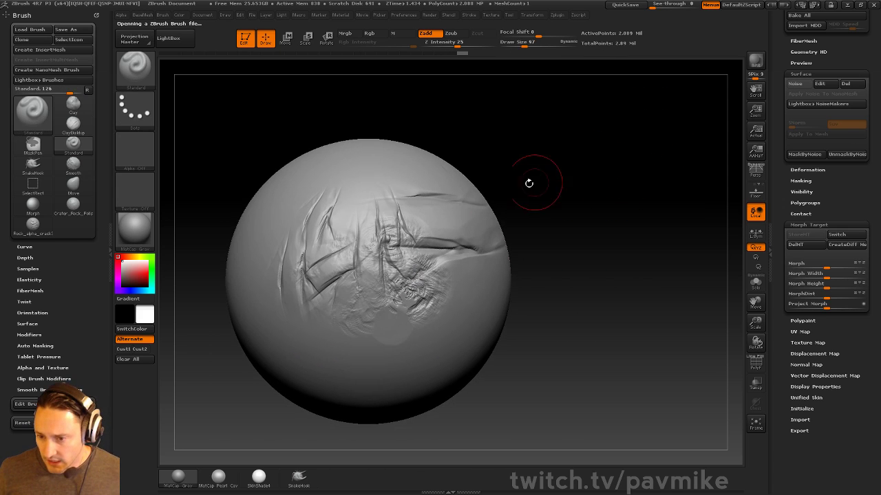
Undo all the rock brush strokes on the sphere back to its smooth surface.
key(ctrl)
key(ctrl+z)
key(ctrl+z)
key(ctrl+z)
key(ctrl+z)
key(ctrl+z)
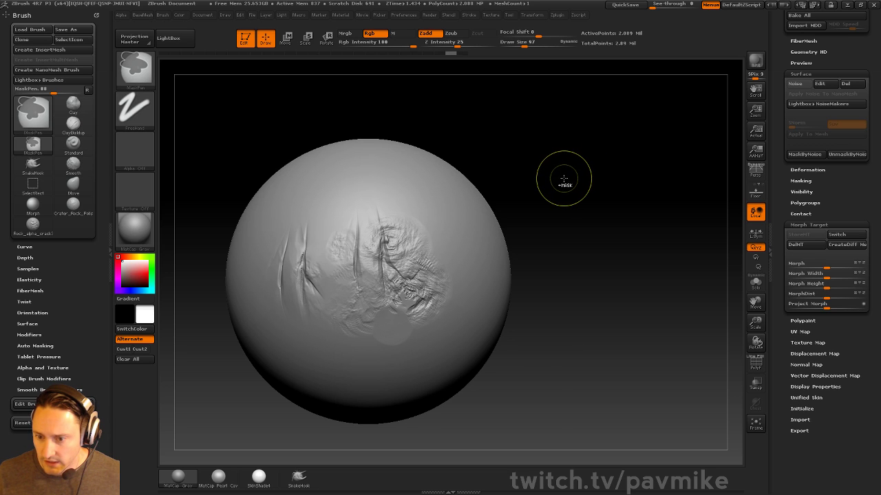
key(ctrl+z)
key(ctrl+z)
key(ctrl+z)
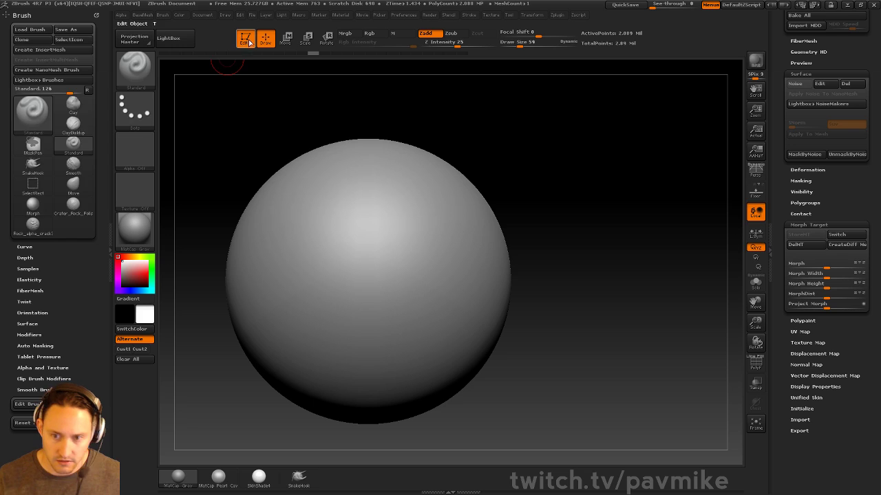
Clear the sphere from the canvas, choose the Plane3D primitive and draw it in the middle of the canvas.
key(t)
key(ctrl+n)
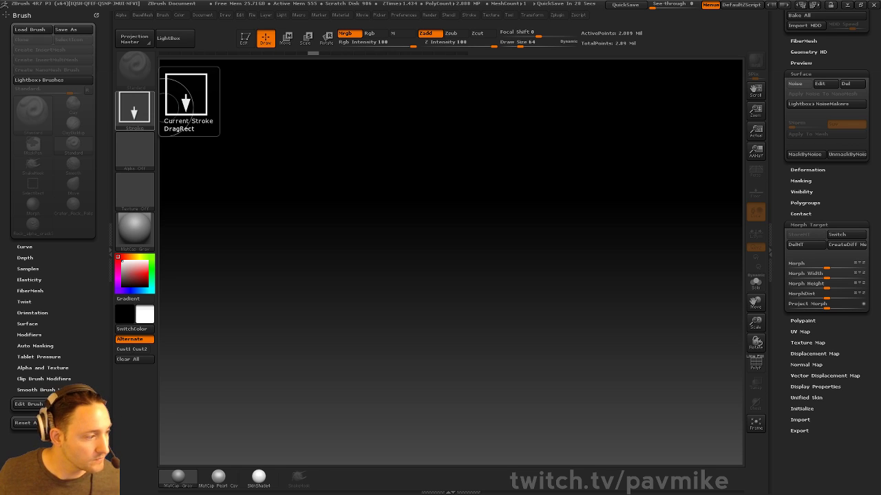
click(793, 53)
drag(778, 45, 779, 113)
click(806, 145)
click(805, 117)
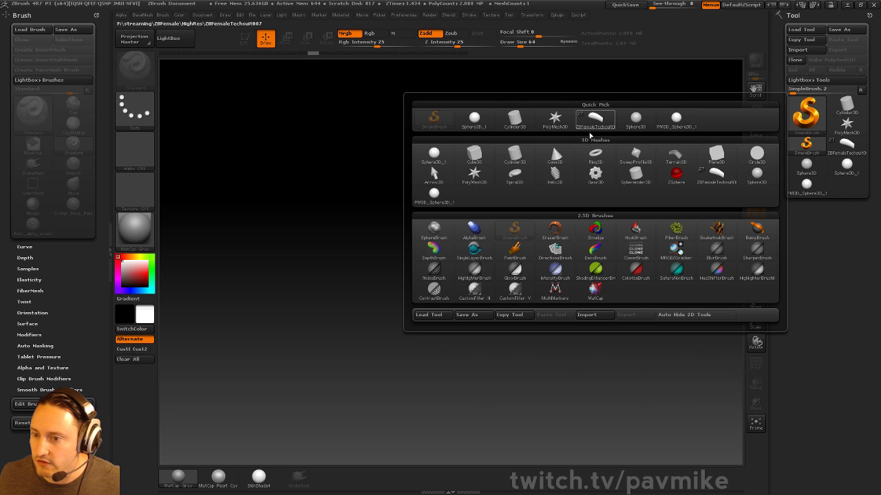
click(709, 157)
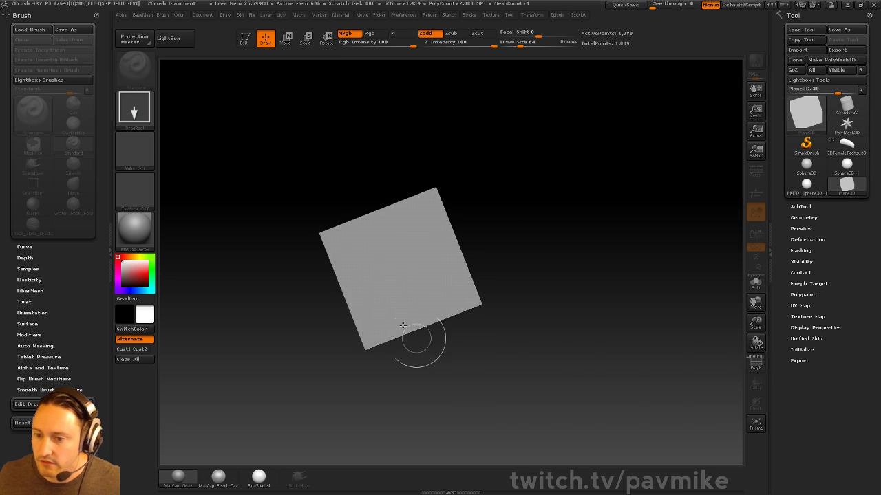
Put the plane in Edit mode, snap it to a straight front view and convert it to a PolyMesh3D.
click(247, 40)
shift+drag(661, 179, 624, 207)
alt+drag(625, 208, 631, 232)
key(f)
click(829, 61)
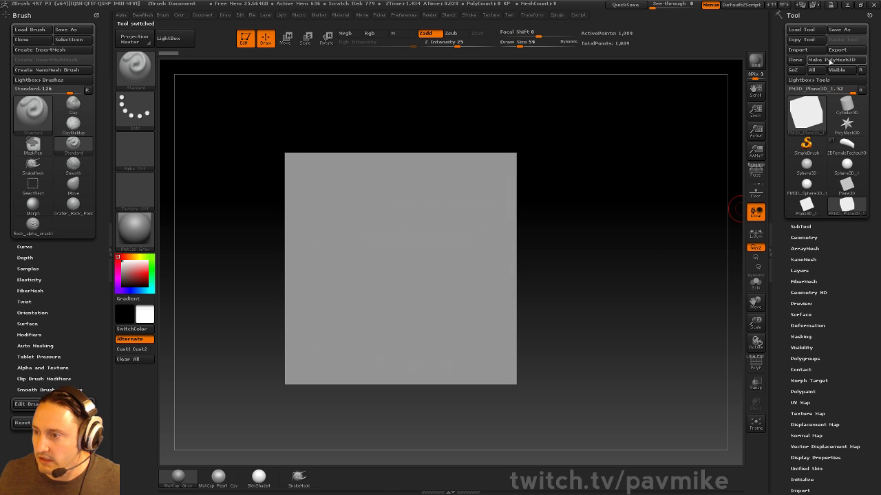
alt+drag(649, 179, 655, 193)
alt+drag(668, 298, 681, 292)
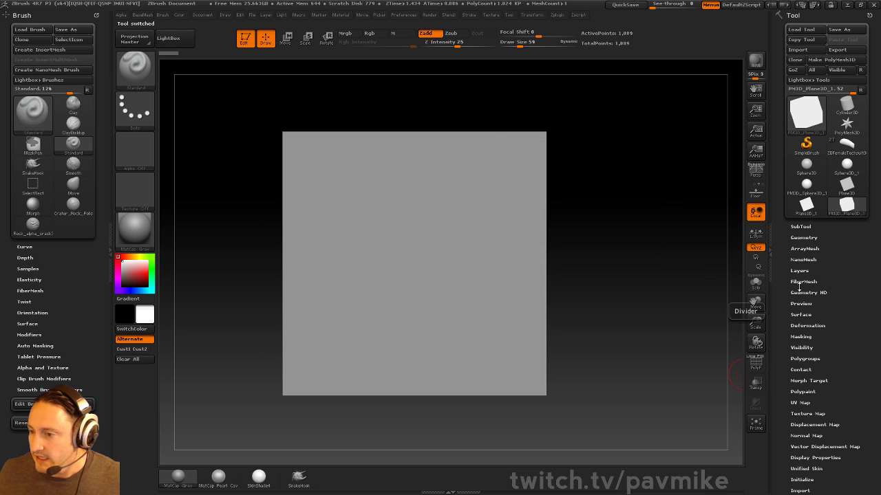
Turn off Smt and divide the plane's geometry up to subdivision level 6.
click(804, 239)
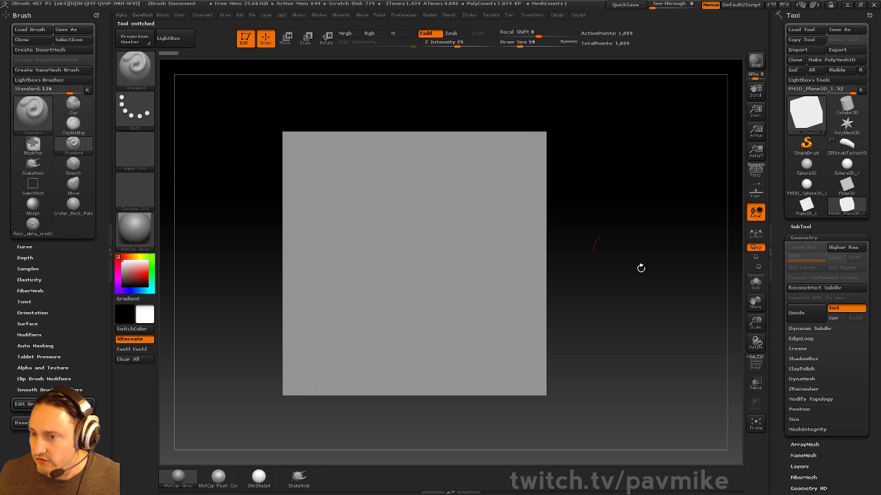
click(846, 310)
click(798, 313)
click(798, 313)
click(798, 313)
click(798, 313)
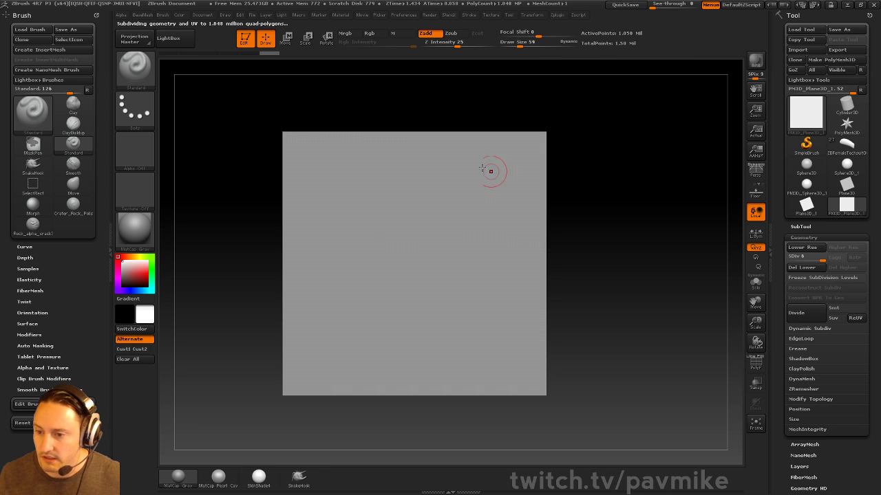
alt+drag(612, 201, 636, 210)
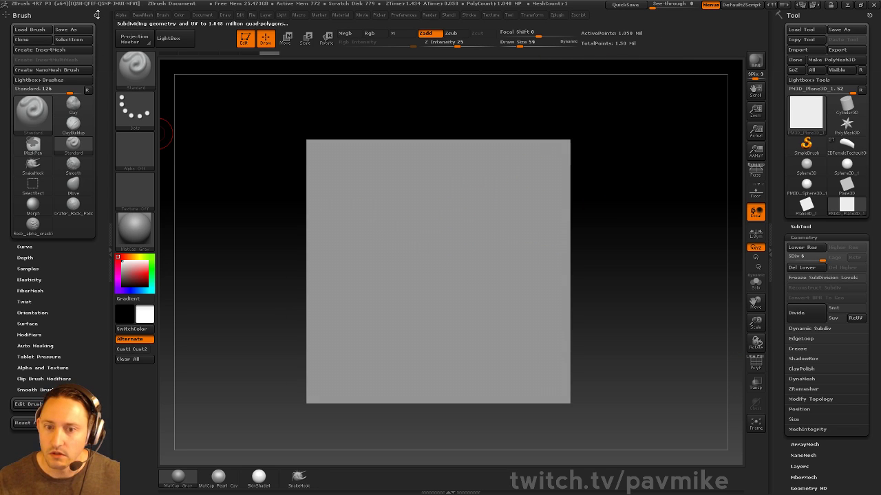
Dock the Transform palette and activate radial symmetry about the Y axis, with the X axis switched off.
click(536, 14)
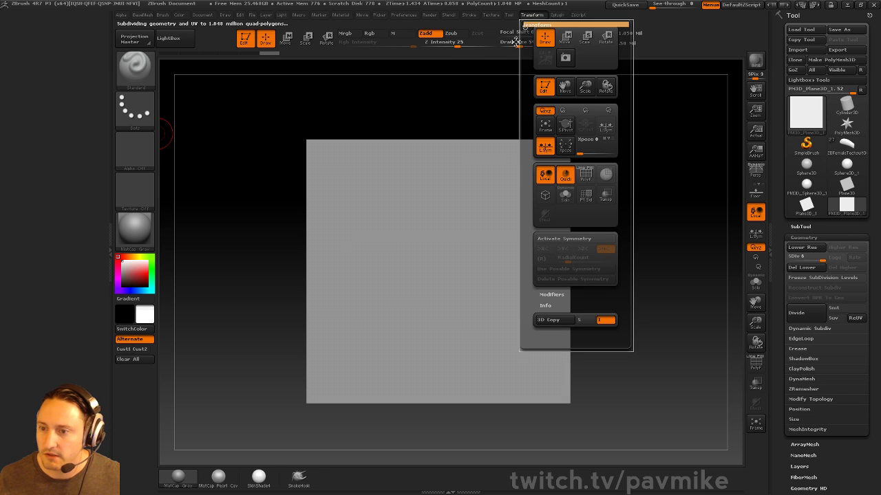
drag(524, 31, 66, 108)
click(39, 236)
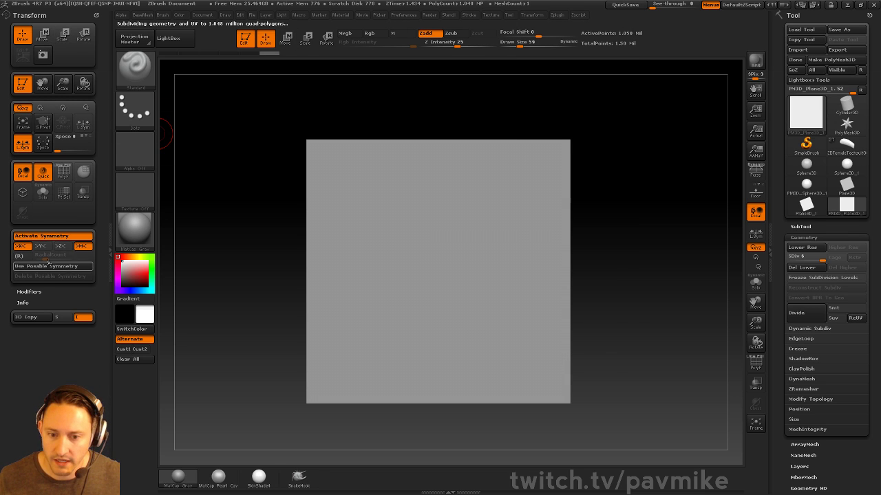
click(20, 255)
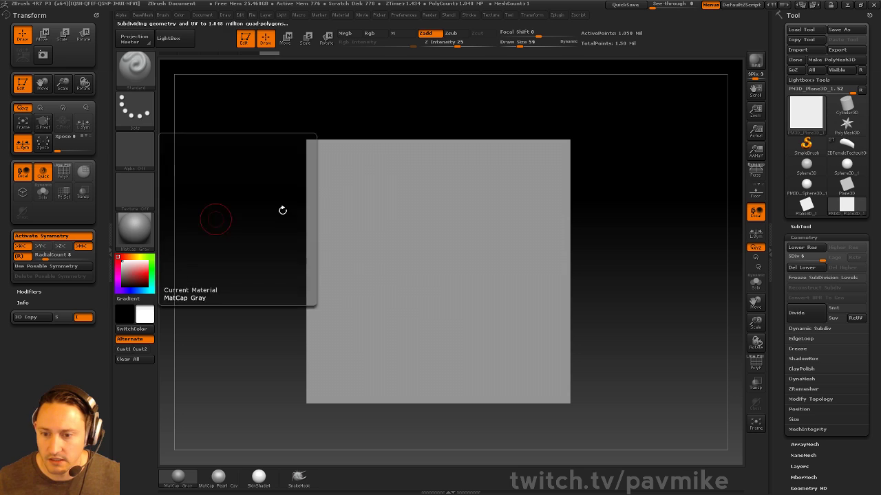
click(20, 246)
click(42, 246)
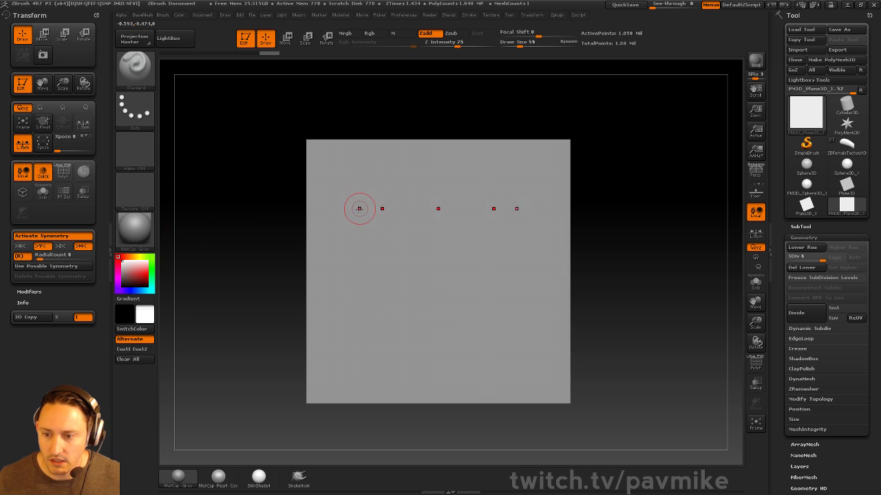
Switch the radial symmetry from the Y axis to the Z axis.
click(42, 246)
click(61, 245)
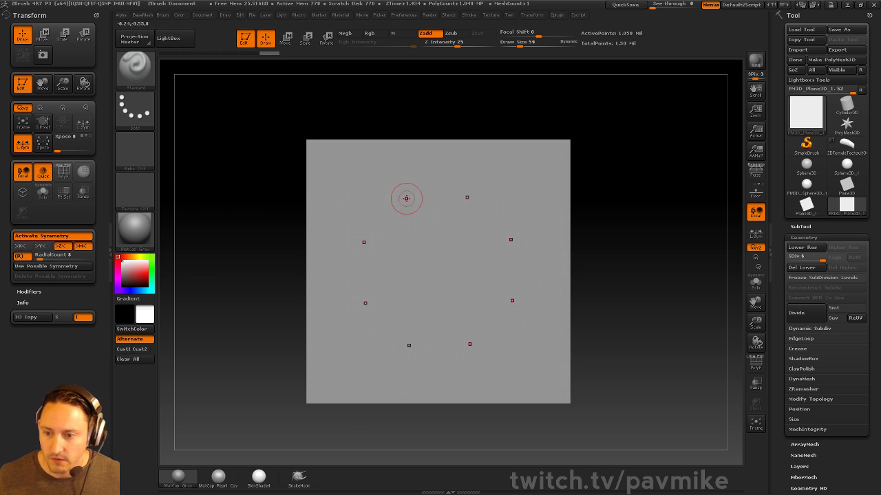
Try a Standard brush stroke running toward the plane's center with radial symmetry and undo it.
mouse_move(403, 188)
mouse_down()
mouse_move(417, 221)
mouse_move(454, 258)
mouse_move(447, 266)
mouse_up()
alt+drag(599, 212, 602, 202)
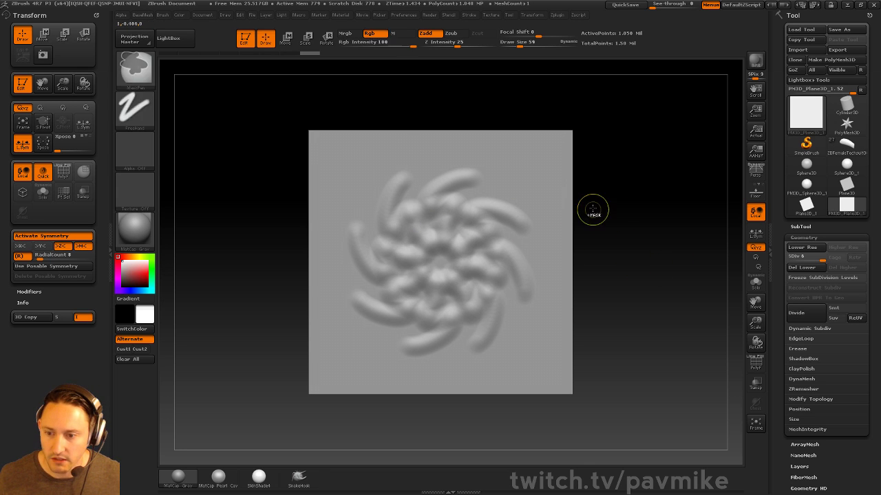
key(ctrl+z)
key(ctrl+z)
Set RadialCount to 100 and build up a circular form around the plane's center with the Clay brush.
drag(42, 257, 93, 252)
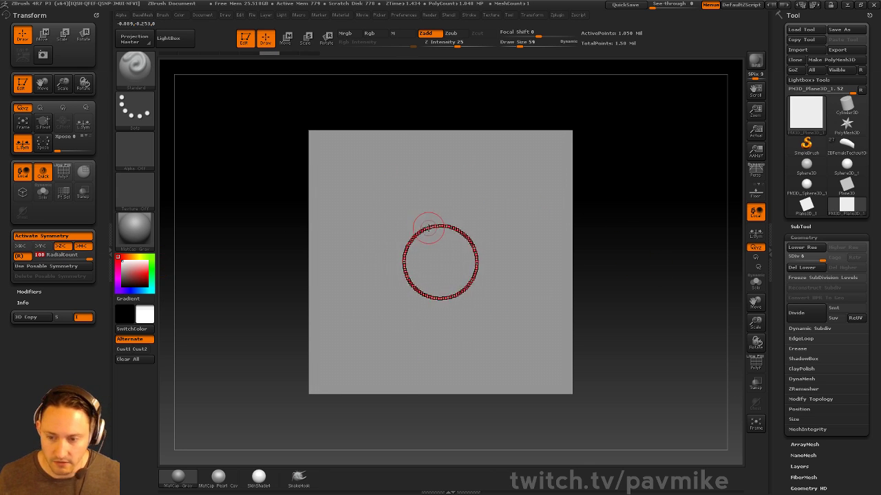
key(b)
key(c)
key(l)
mouse_move(395, 195)
mouse_down()
mouse_move(412, 205)
mouse_move(402, 187)
mouse_move(427, 205)
mouse_move(393, 191)
mouse_move(405, 189)
mouse_up()
Sculpt a raised ring around the circular form with the Standard brush at Draw Size 47.
key(b)
key(s)
key(t)
key(s)
click(410, 193)
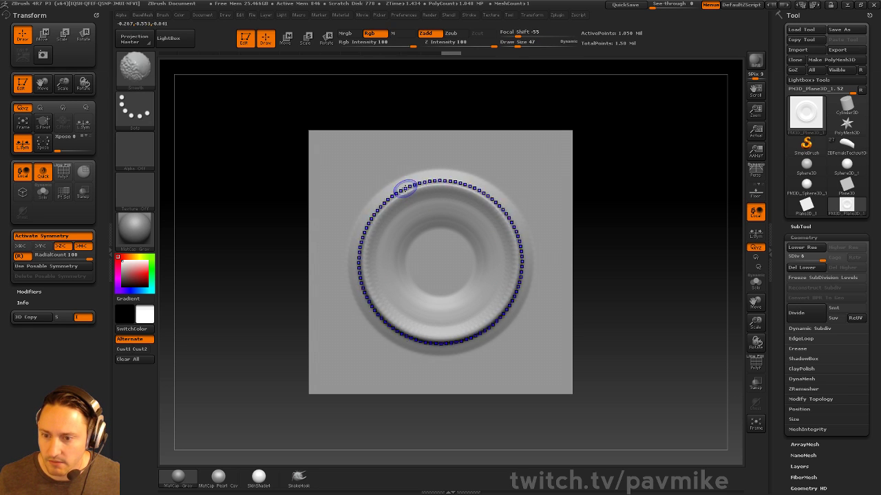
Choose Smooth Stronger as the smoothing brush and smooth the outer raised ring.
shift+click(147, 77)
click(231, 281)
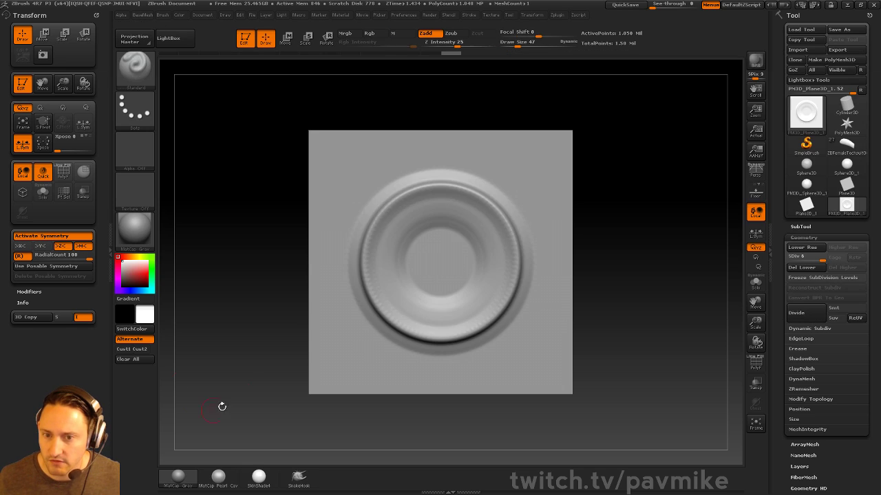
shift+drag(393, 198, 401, 193)
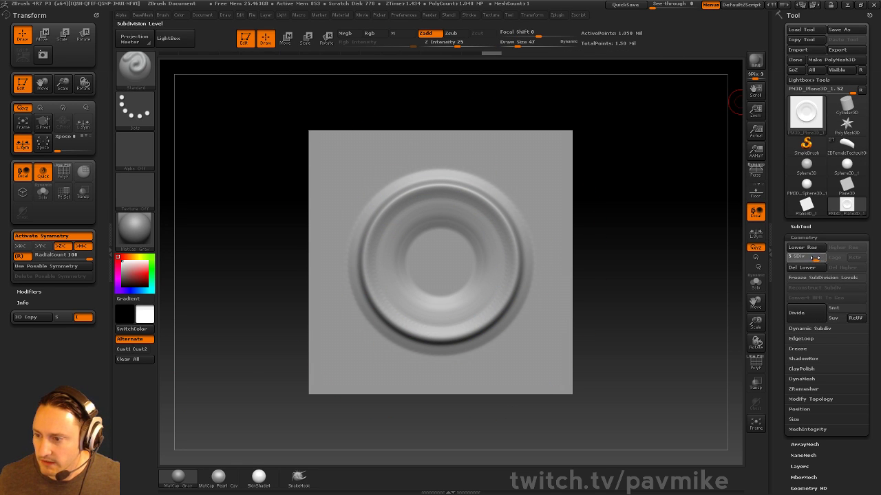
Smooth the circular ridges at subdivision level 5, drop to level 4 and undo the smoothing stroke made there.
drag(815, 259, 815, 259)
mouse_move(378, 207)
shift+mouse_down()
mouse_move(496, 234)
mouse_move(385, 213)
shift+mouse_up()
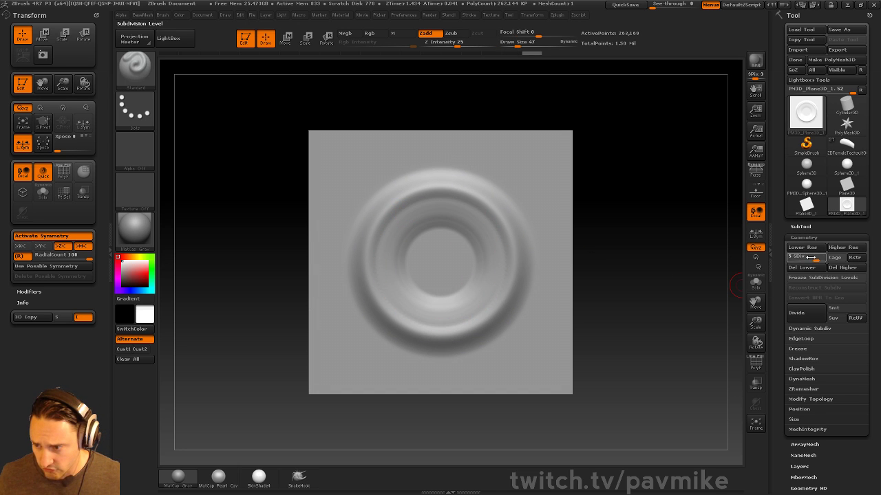
mouse_move(441, 198)
shift+mouse_down()
mouse_move(429, 210)
mouse_move(423, 187)
mouse_move(433, 206)
shift+mouse_up()
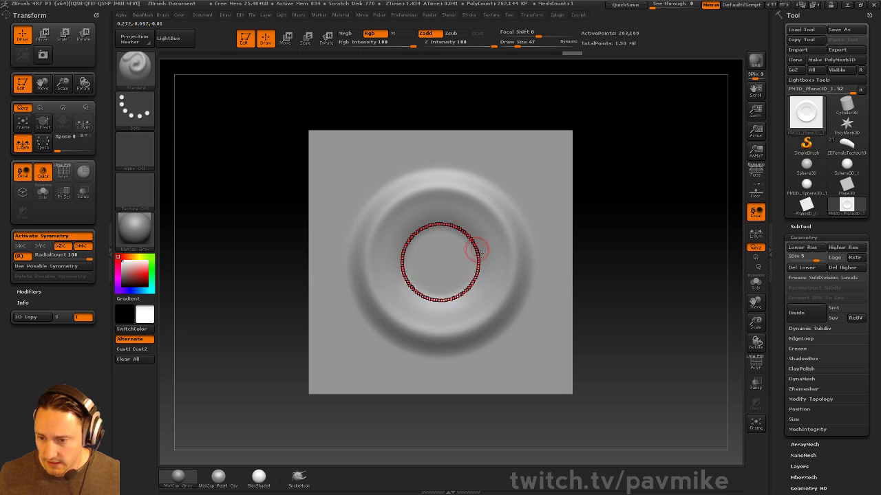
click(810, 258)
mouse_move(431, 181)
shift+mouse_down()
mouse_move(440, 202)
mouse_move(413, 185)
mouse_move(442, 189)
shift+mouse_up()
key(ctrl+z)
Sculpt concentric rings inside the dish with the Standard brush and inspect the relief from the side.
key(s)
key(s)
key(1)
key(space)
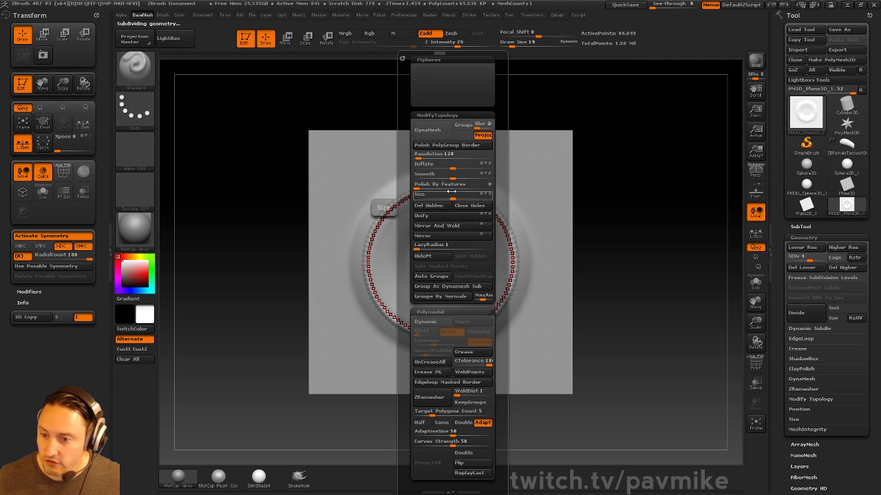
mouse_move(425, 189)
shift+mouse_down()
mouse_move(417, 187)
mouse_move(444, 199)
mouse_move(436, 215)
mouse_move(449, 261)
shift+mouse_up()
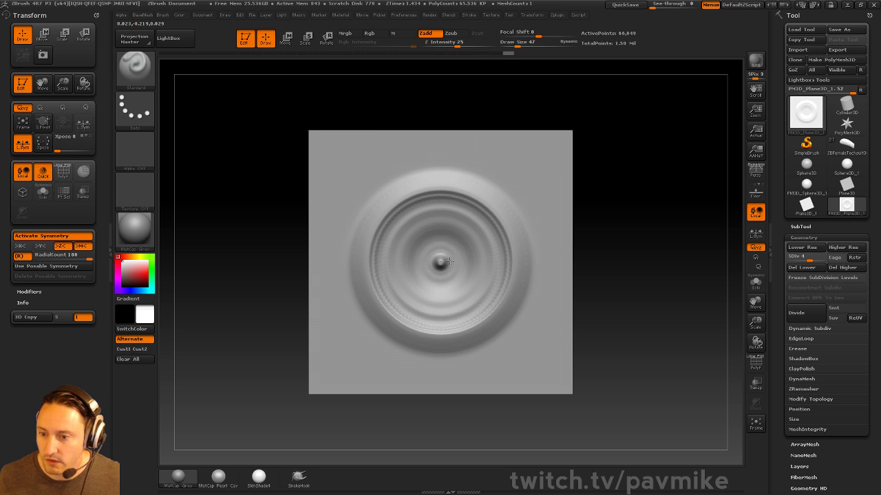
mouse_move(638, 232)
shift+mouse_down()
mouse_move(652, 157)
mouse_move(648, 166)
shift+mouse_up()
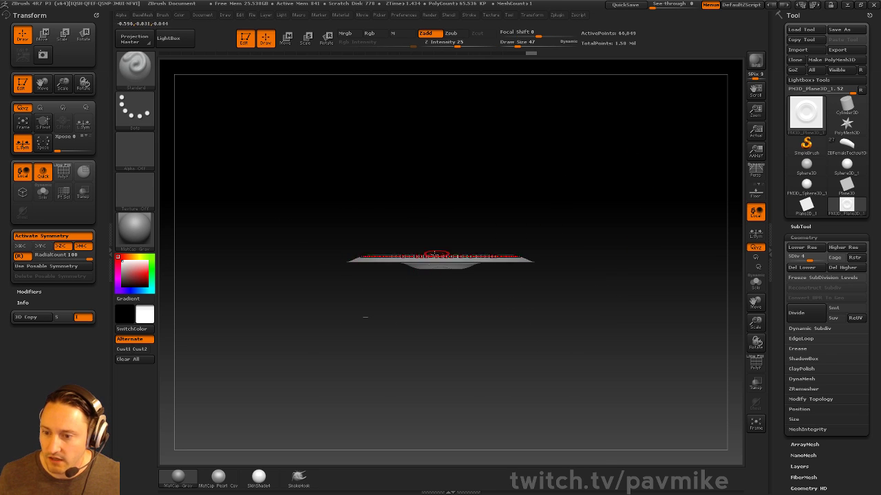
mouse_move(548, 212)
mouse_down()
mouse_move(580, 154)
mouse_move(585, 219)
mouse_up()
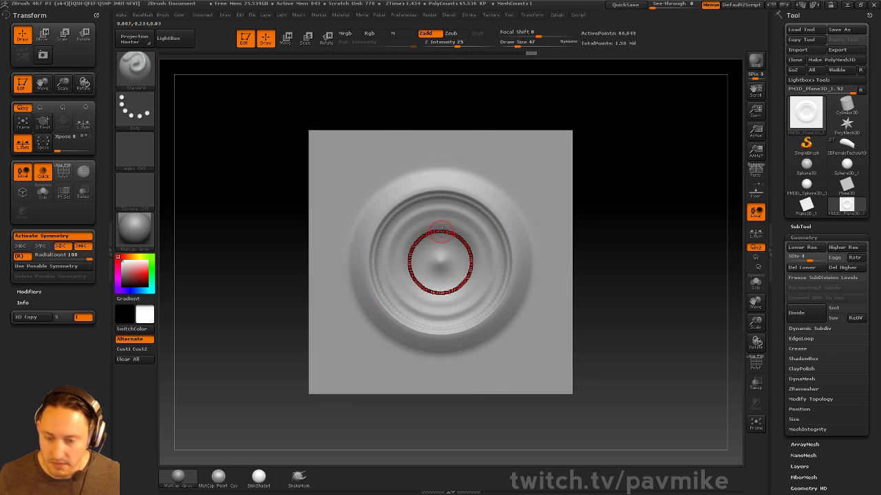
Switch to the Clay brush at Draw Size 75 and smooth out the concentric rings inside the dish.
key(b)
key(c)
key(l)
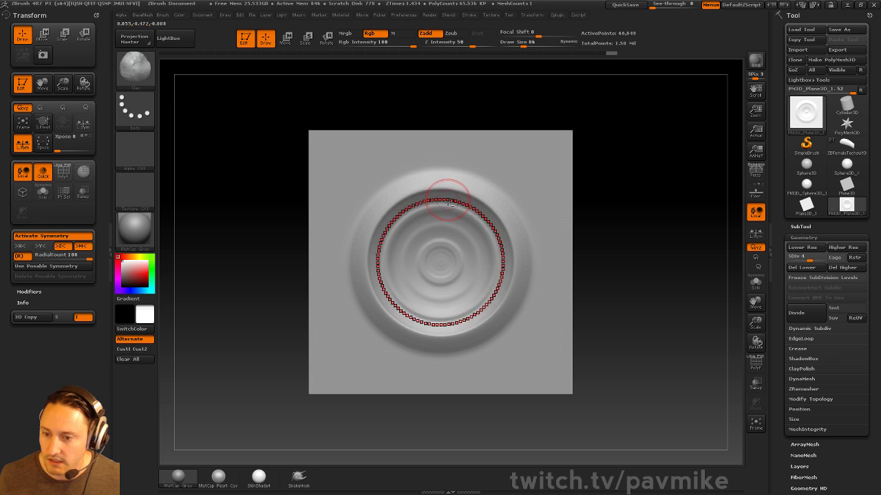
mouse_move(438, 182)
shift+mouse_down()
mouse_move(455, 186)
mouse_move(443, 252)
shift+mouse_up()
key([)
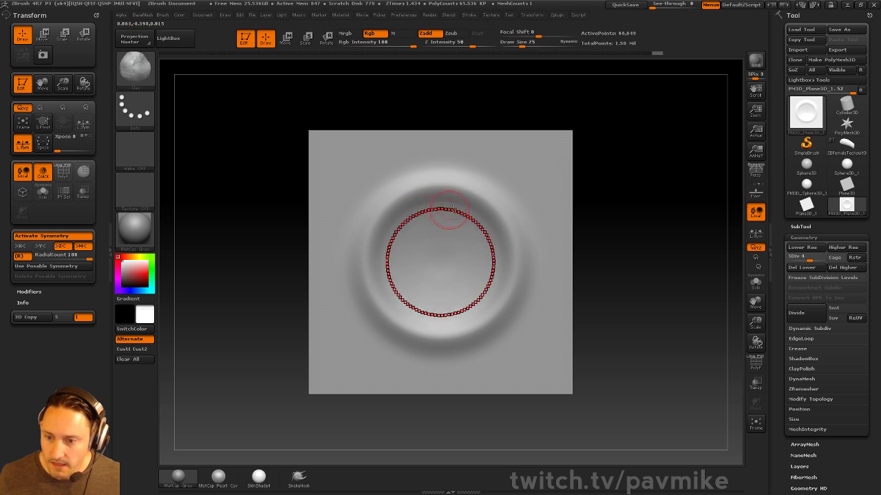
Flatten the raised rim and the dish into crisp bevels with the hPolish brush.
key(b)
key(h)
key(p)
drag(416, 202, 418, 181)
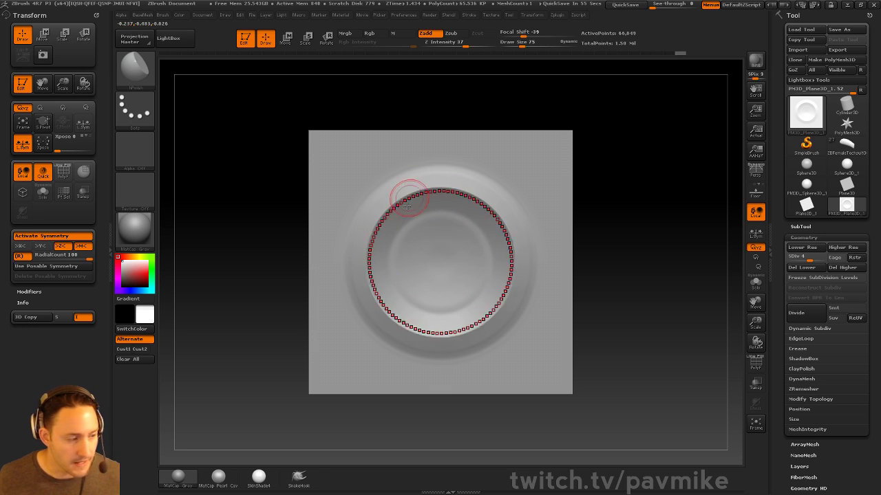
mouse_move(428, 179)
mouse_down()
mouse_move(440, 179)
mouse_move(353, 232)
mouse_up()
Select the TrimDynamic brush, turn off radial symmetry and mirror across the X and Y axes instead of Z.
key(b)
key(t)
key(d)
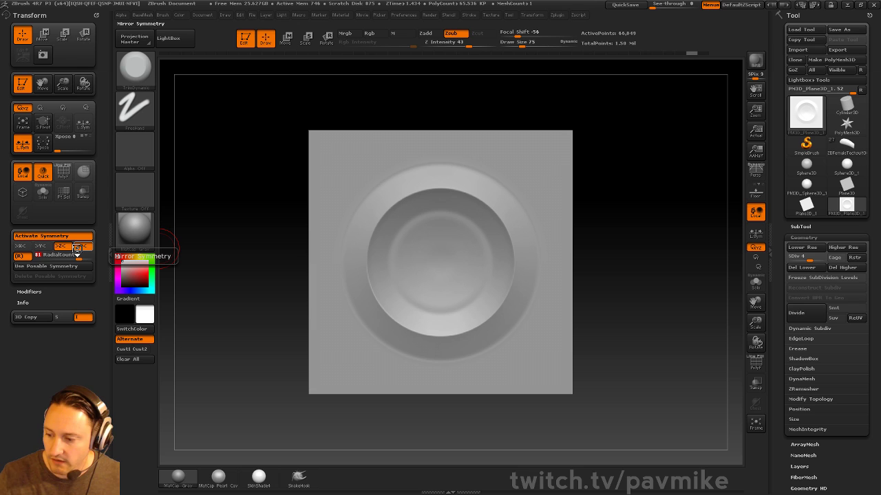
click(19, 256)
click(25, 247)
click(42, 247)
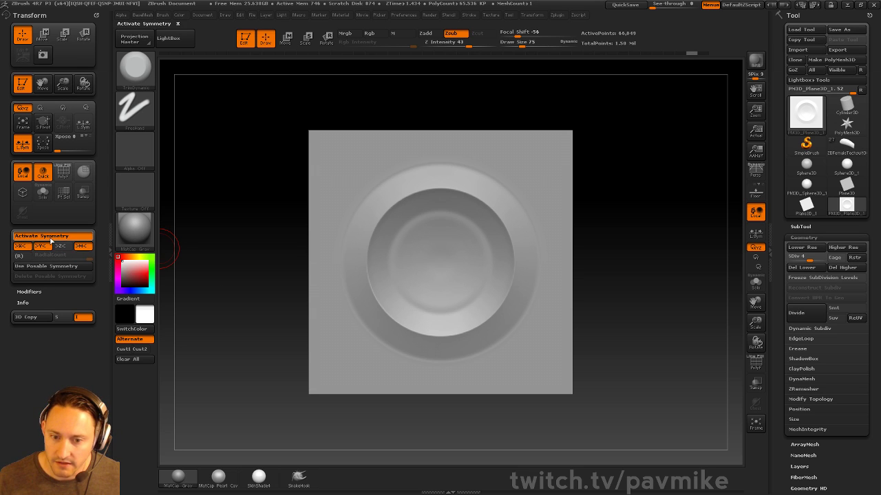
Chip notches along the inner edge of the rim with TrimDynamic at Draw Size 75.
mouse_move(619, 181)
mouse_down()
mouse_move(682, 185)
mouse_move(609, 178)
mouse_move(620, 182)
mouse_up()
alt+right_drag(465, 210, 488, 207)
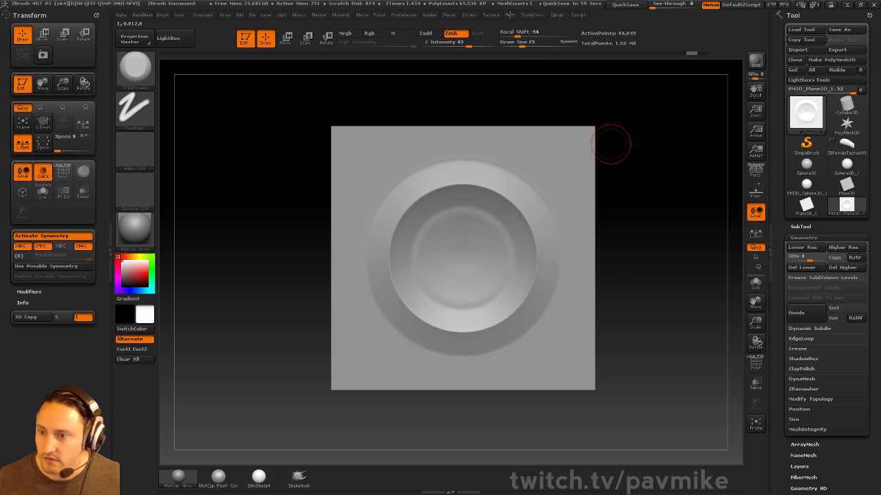
mouse_move(674, 147)
mouse_down()
mouse_move(673, 139)
mouse_move(693, 165)
mouse_move(643, 123)
mouse_up()
drag(376, 152, 340, 189)
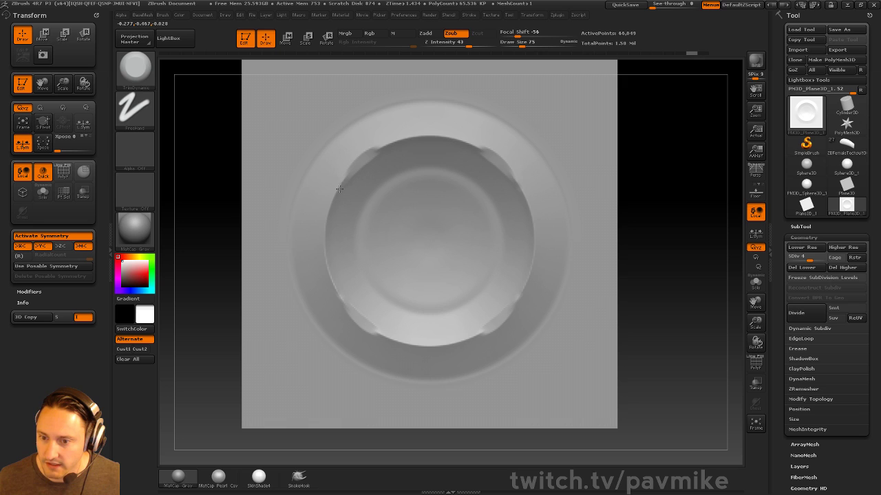
drag(377, 142, 425, 136)
drag(323, 229, 330, 209)
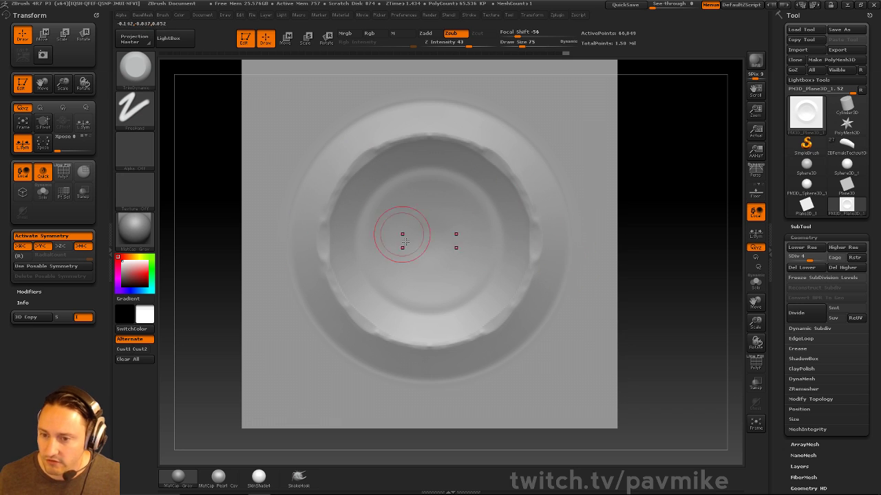
Wear down the outer edge of the rim with TrimDynamic, reducing Draw Size to 42.
drag(318, 180, 322, 159)
key(bracketleft)
key(bracketleft)
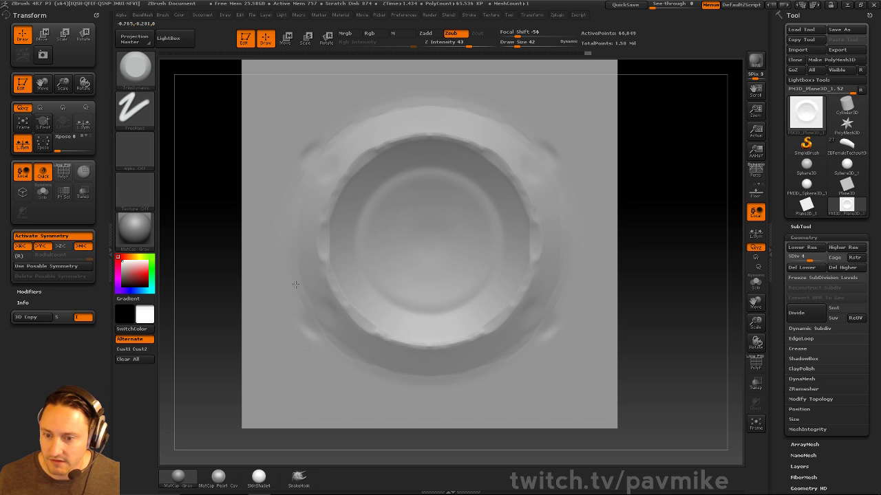
drag(306, 159, 299, 163)
Try moving the plane with a Transpose line placed near its upper edge.
mouse_move(663, 179)
alt+mouse_down()
mouse_move(676, 220)
mouse_move(633, 226)
mouse_move(698, 222)
mouse_move(649, 228)
alt+mouse_up()
key(w)
drag(479, 162, 341, 204)
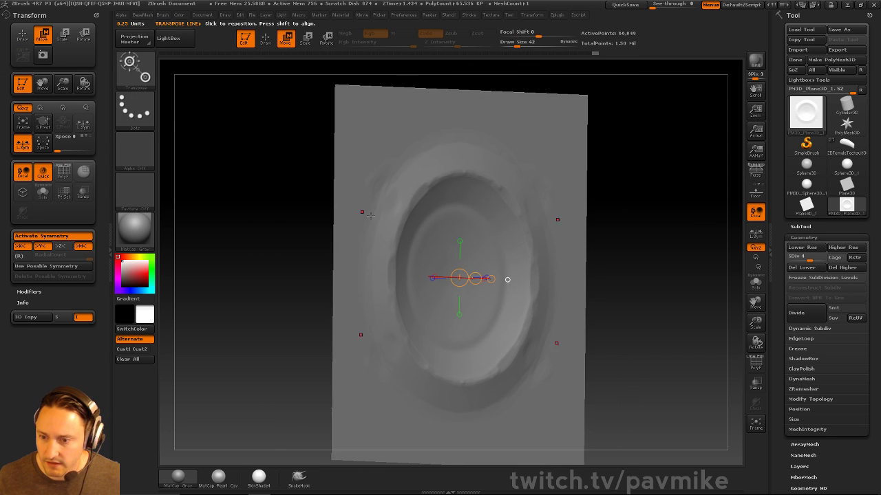
click(369, 123)
alt+drag(640, 142, 669, 156)
alt+drag(534, 132, 534, 177)
drag(484, 163, 561, 168)
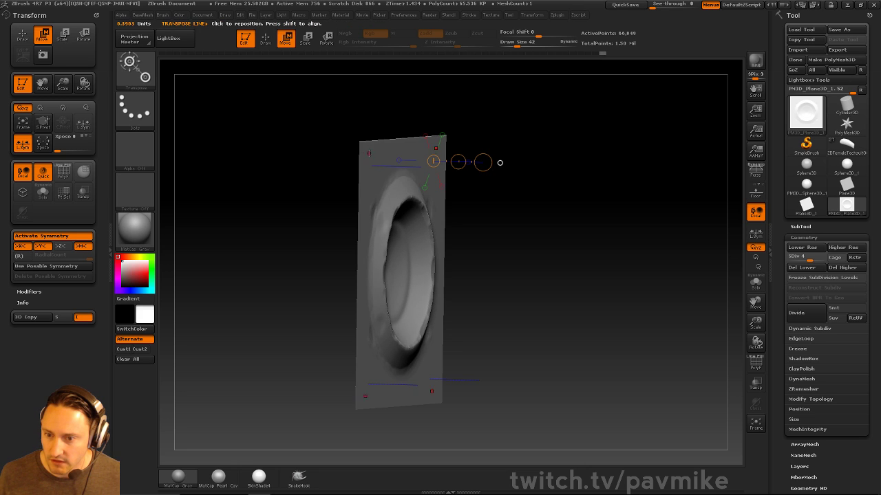
key(ctrl+z)
click(433, 149)
shift+drag(528, 132, 548, 125)
drag(446, 154, 523, 150)
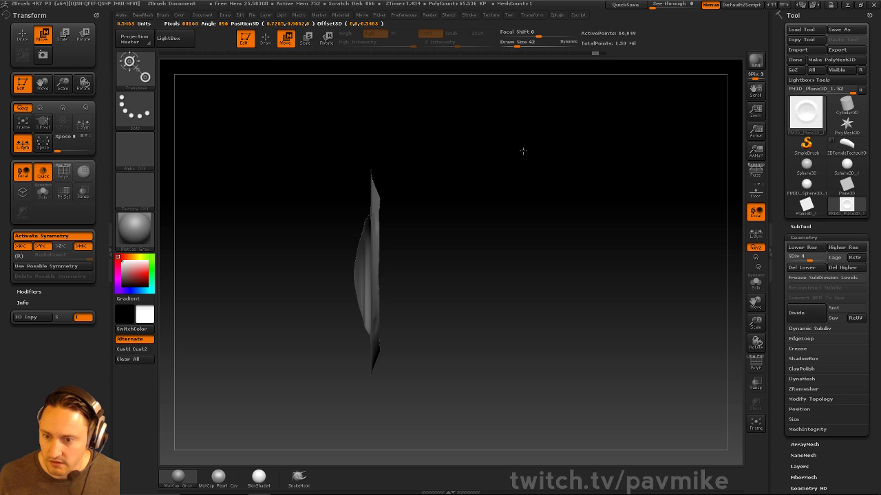
Undo the Transpose changes back through the history and redo the sculpting strokes up to the chipped rim.
key(q)
mouse_move(575, 151)
mouse_down()
mouse_move(525, 154)
mouse_move(566, 159)
mouse_move(528, 192)
mouse_move(377, 256)
mouse_up()
drag(515, 196, 473, 155)
key(w)
key(ctrl+z)
key(ctrl+z)
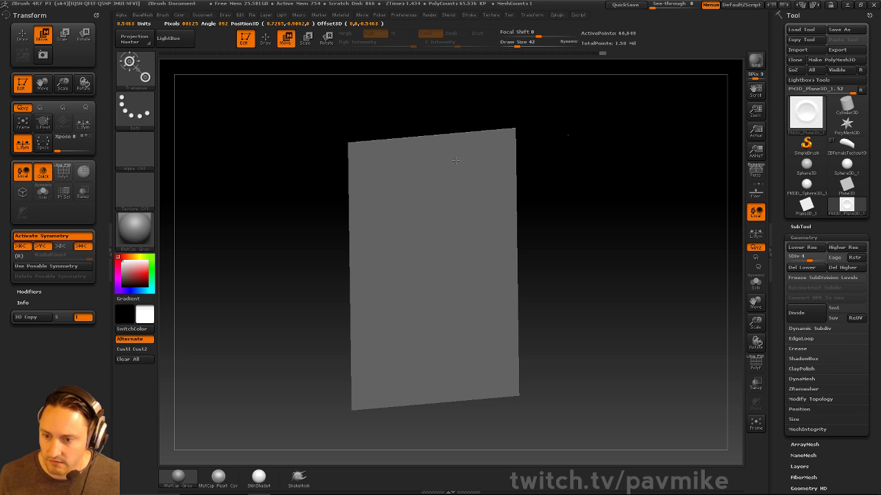
key(ctrl+shift+z)
key(ctrl+shift+z)
key(ctrl+shift+z)
key(ctrl+shift+z)
key(ctrl+shift+z)
key(ctrl+shift+z)
key(ctrl+shift+z)
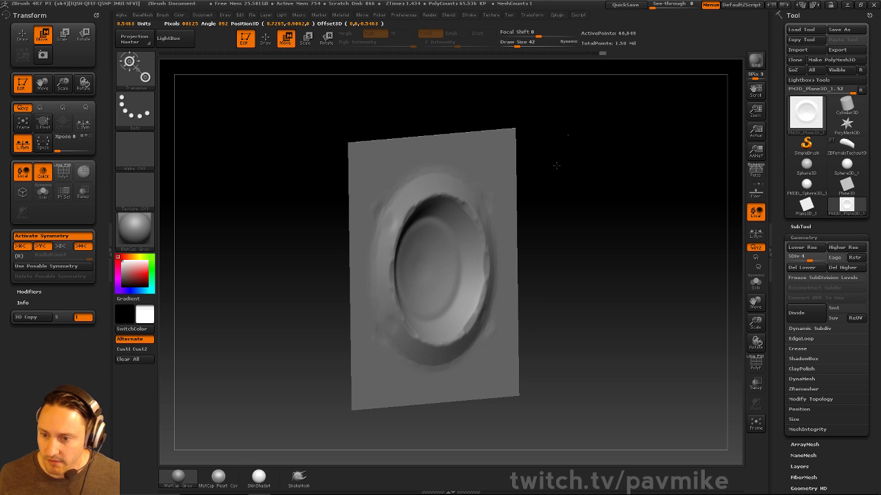
Return to Draw mode and smooth the dish floor into an even bowl with Smooth Stronger.
key(q)
mouse_move(634, 170)
mouse_down()
mouse_move(572, 197)
mouse_move(619, 200)
mouse_up()
key(shift)
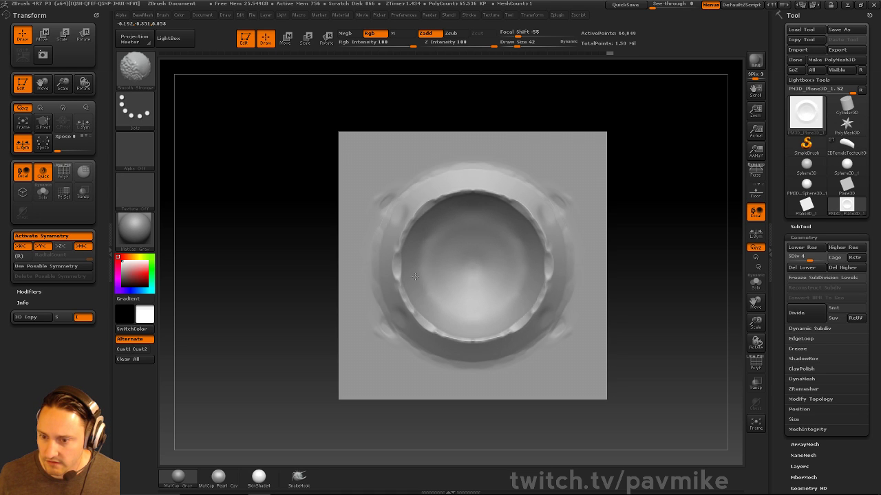
alt+drag(625, 129, 627, 151)
shift+drag(454, 200, 441, 195)
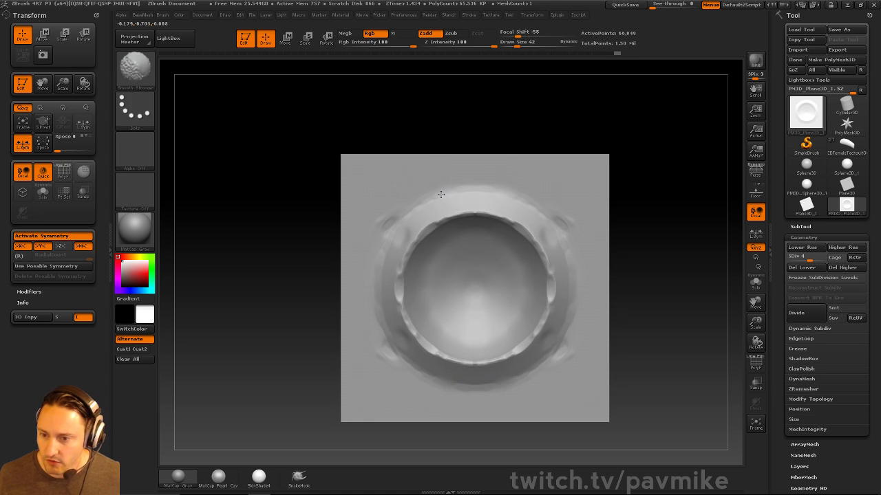
key(alt)
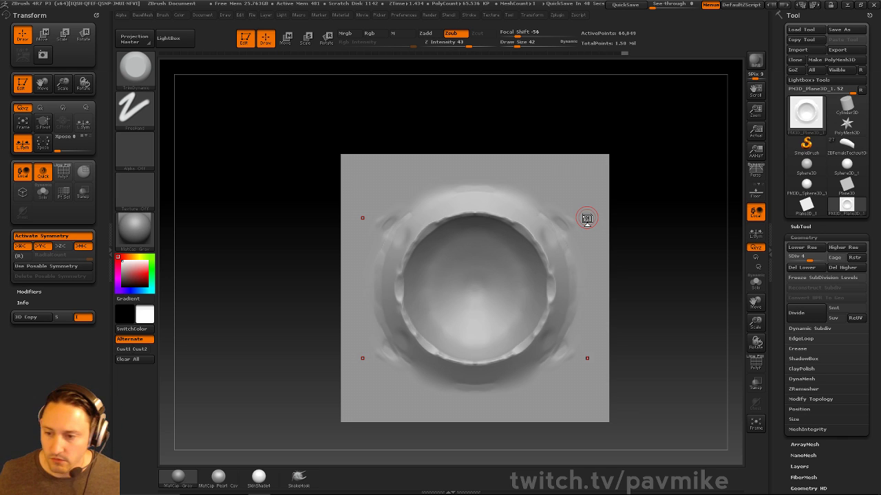
alt+drag(652, 200, 623, 154)
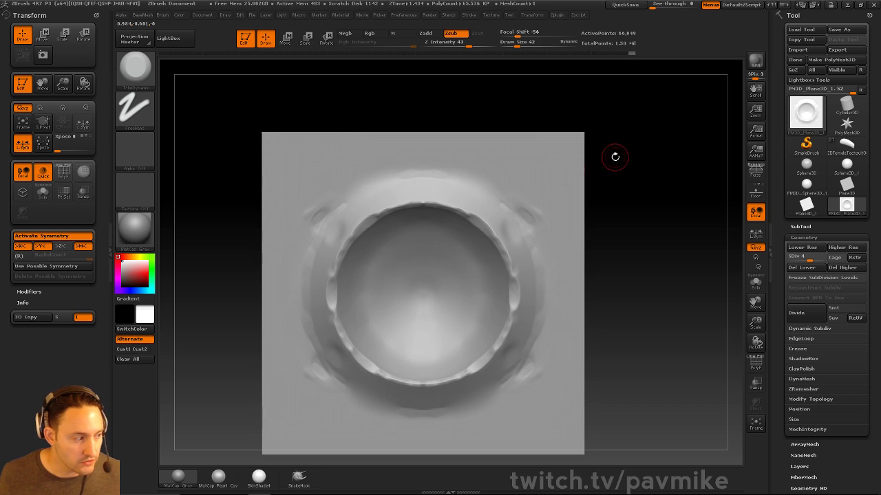
Switch to the Standard brush, change to the Morph brush and set Draw Size to 220.
key(b)
key(s)
key(t)
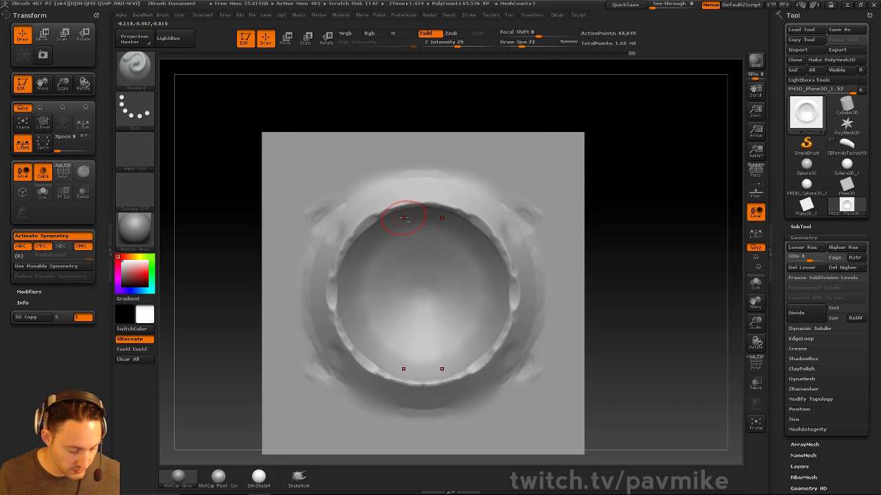
key(b)
key(m)
key(o)
key(s)
mouse_move(343, 230)
mouse_down()
mouse_move(381, 233)
mouse_move(371, 231)
mouse_up()
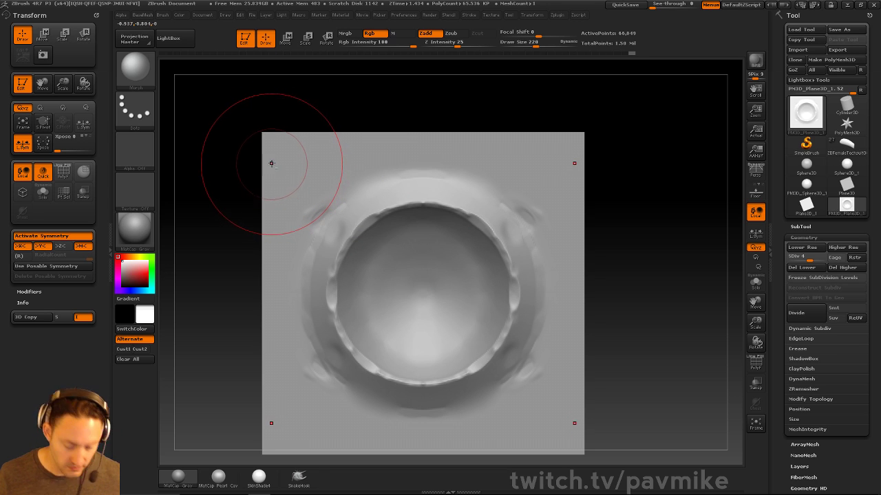
Assign Alt+W as the Move brush's hotkey and activate the brush with a Draw Size of 50.
click(152, 87)
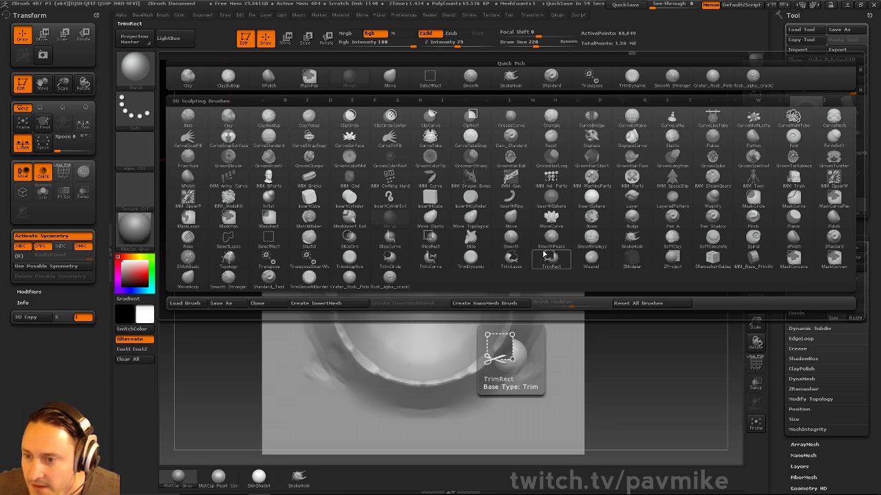
ctrl+alt+click(512, 220)
key(alt+w)
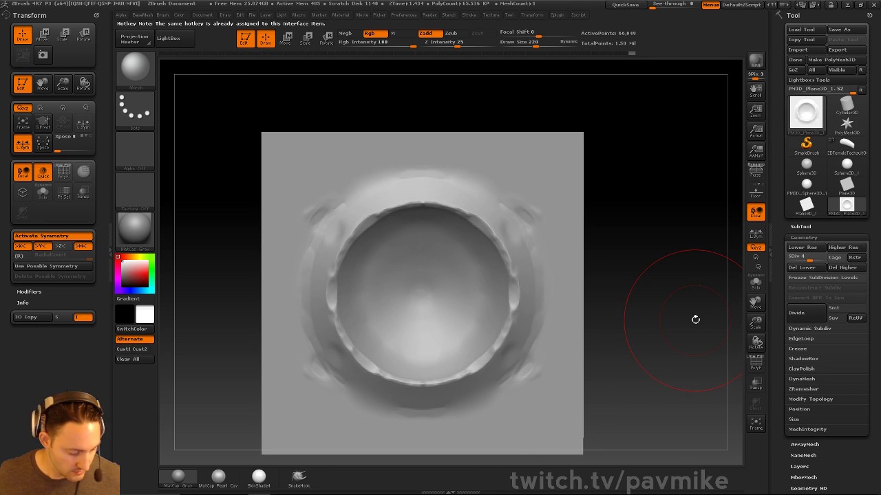
key(alt+w)
key(s)
drag(626, 262, 609, 263)
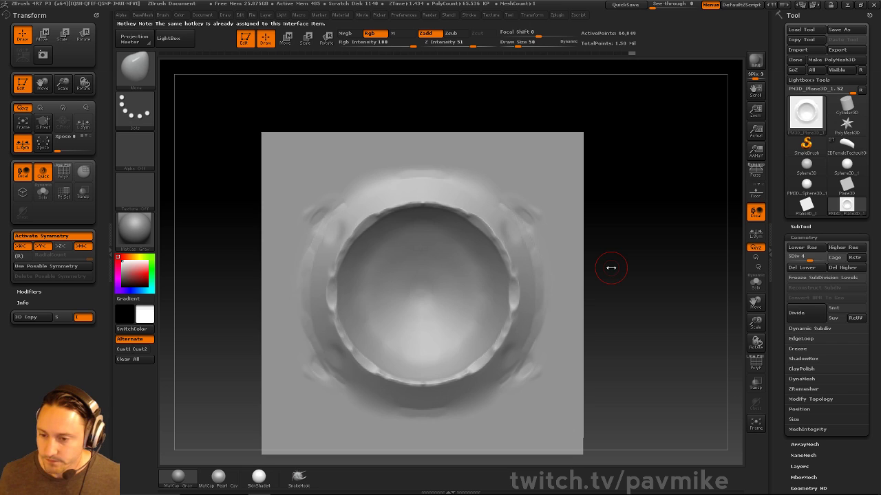
Try reshaping the rim symmetrically with the Move brush at Draw Size 165, then undo the strokes.
shift+drag(608, 157, 613, 169)
key(s)
mouse_move(407, 241)
mouse_down()
mouse_move(376, 218)
mouse_move(387, 238)
mouse_move(364, 234)
mouse_move(388, 263)
mouse_up()
key(ctrl+z)
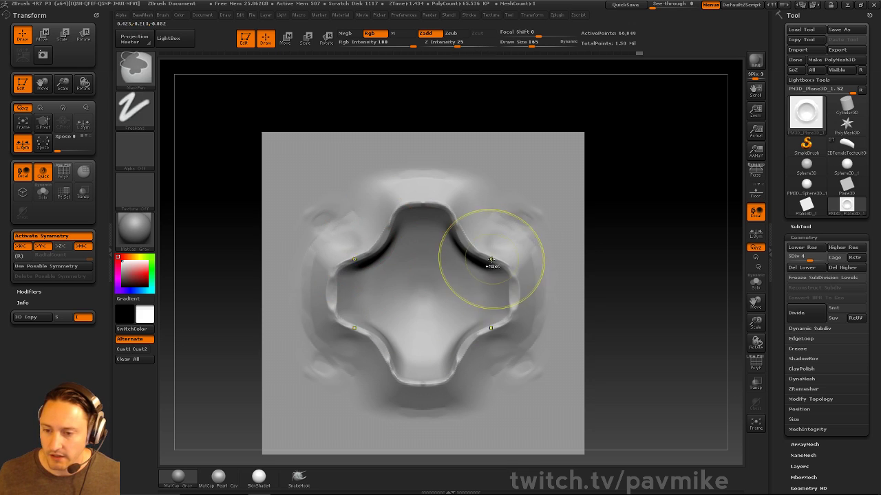
key(ctrl+z)
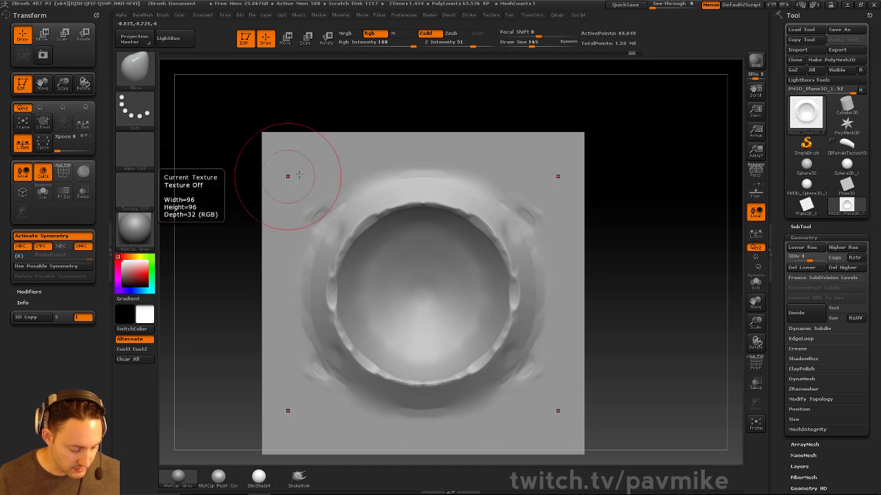
Turn off symmetry and push the dish rim unevenly in several places with the Move brush at Draw Size 122.
key(x)
drag(363, 214, 376, 229)
drag(334, 333, 348, 326)
key(s)
drag(529, 262, 506, 272)
drag(356, 228, 349, 212)
drag(381, 218, 374, 211)
drag(449, 205, 451, 184)
key(s)
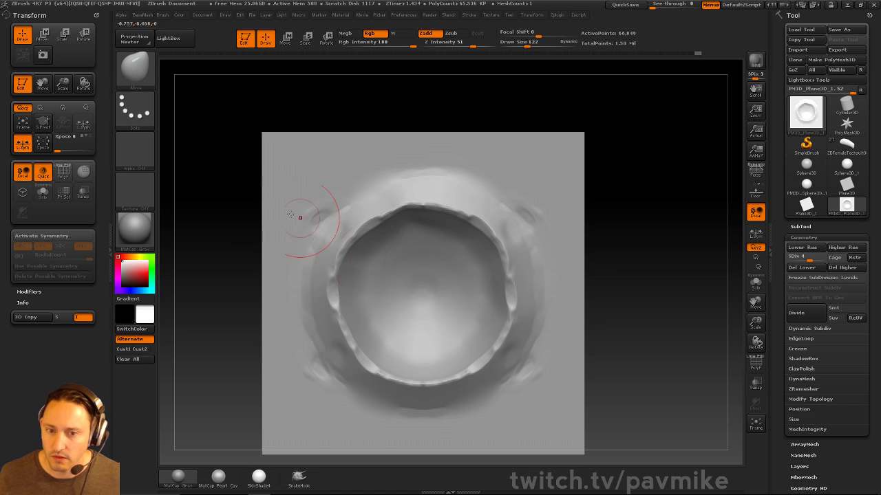
Dock the Brush settings beside the canvas and enable AccuCurve for the Move brush.
click(160, 14)
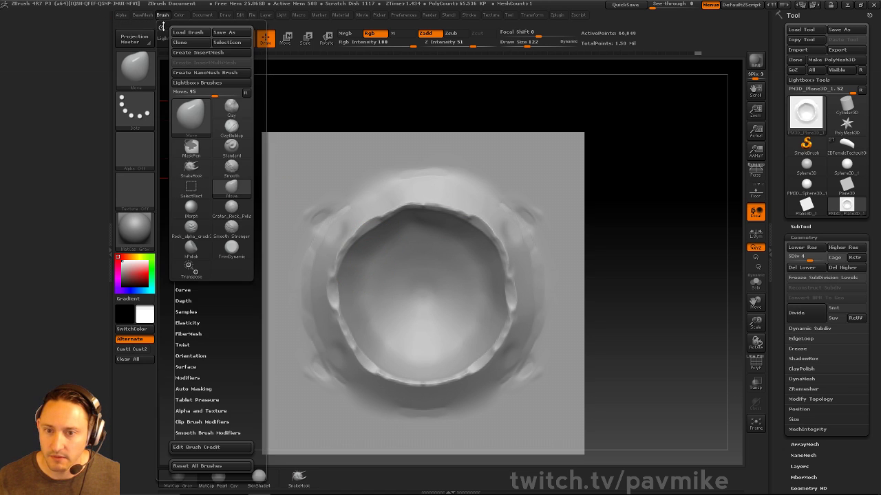
click(160, 25)
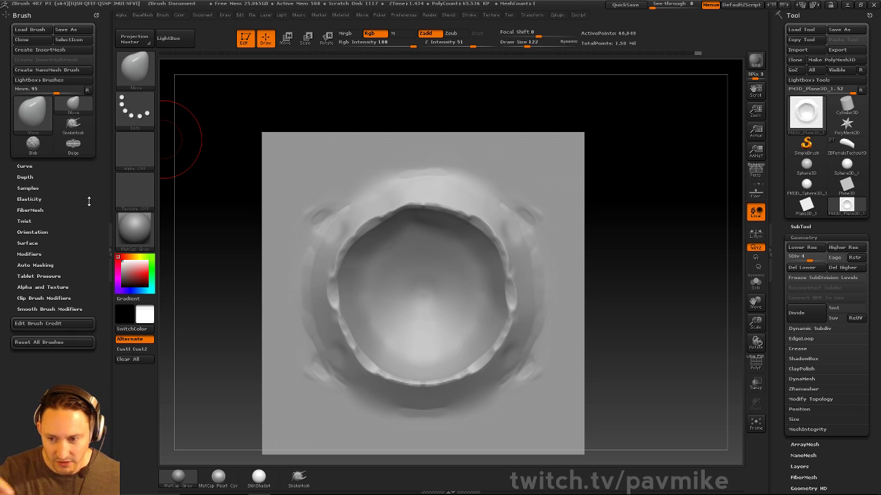
click(31, 176)
click(25, 166)
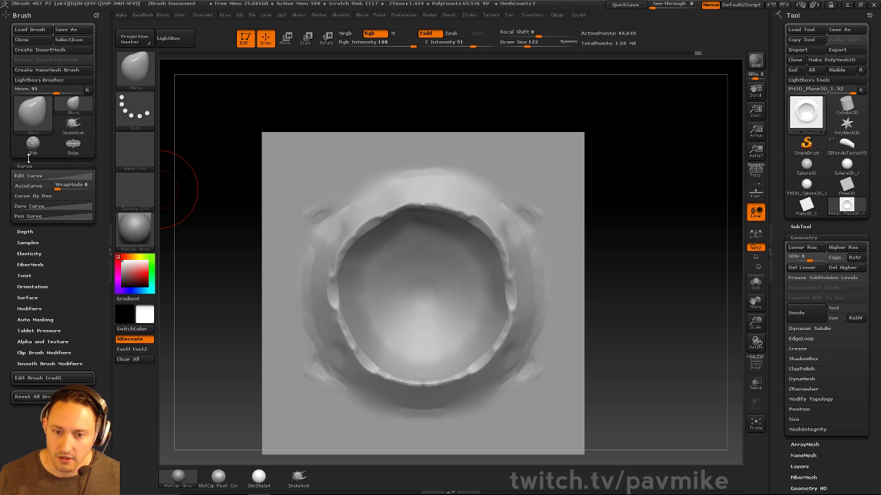
Pull sharp, irregular nicks along the left and lower rim with the Move brush, reducing Draw Size from 131 to 75.
key(s)
drag(374, 222, 387, 224)
drag(345, 255, 360, 267)
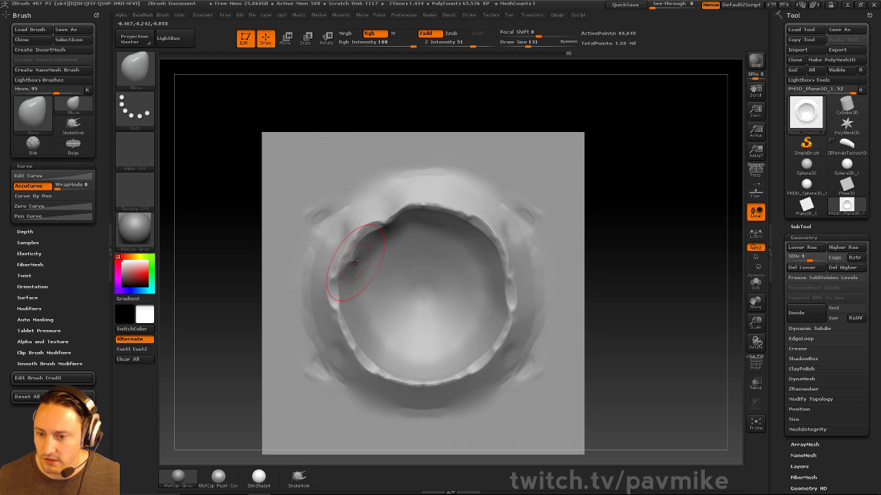
key(bracketleft)
key(bracketleft)
drag(337, 323, 328, 321)
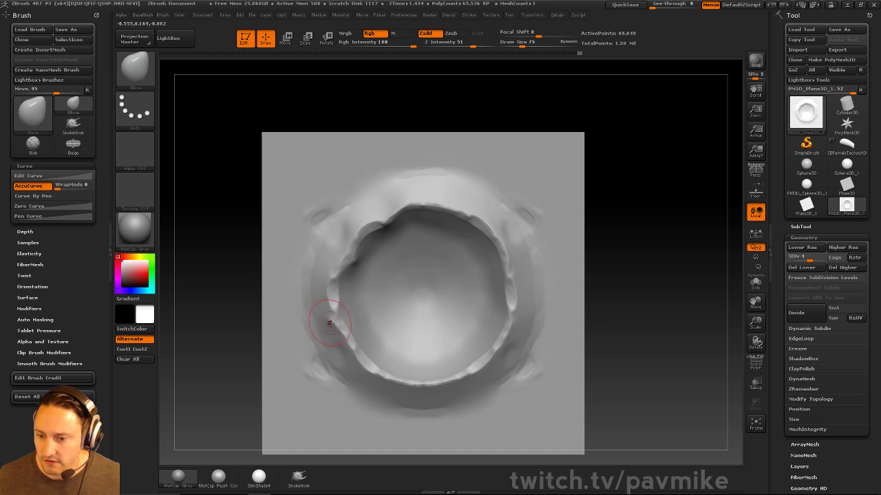
drag(362, 353, 365, 346)
drag(451, 379, 451, 372)
key(s)
key(])
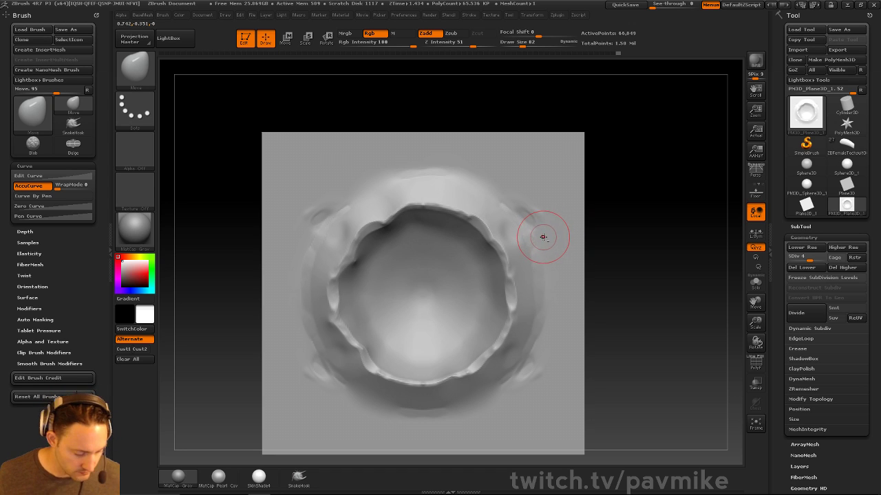
Switch to the TrimDynamic brush and set its Draw Size to 72.
key(b)
key(t)
key(d)
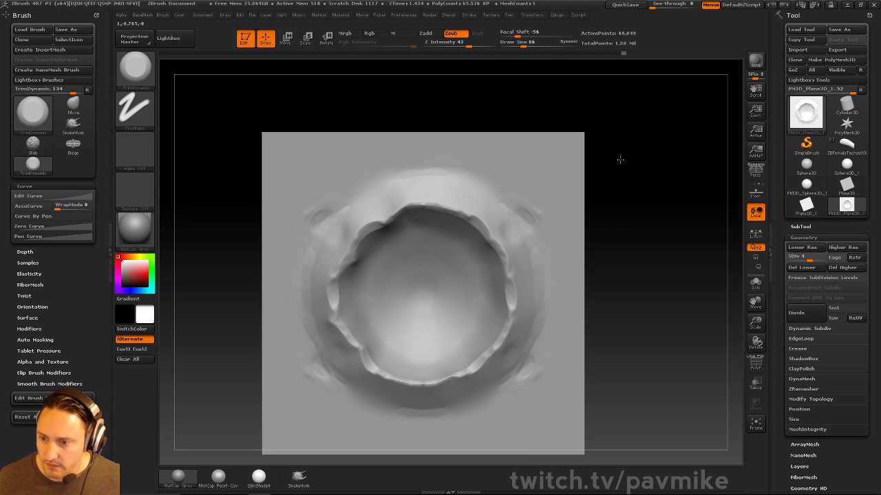
drag(617, 172, 456, 227)
key([)
key([)
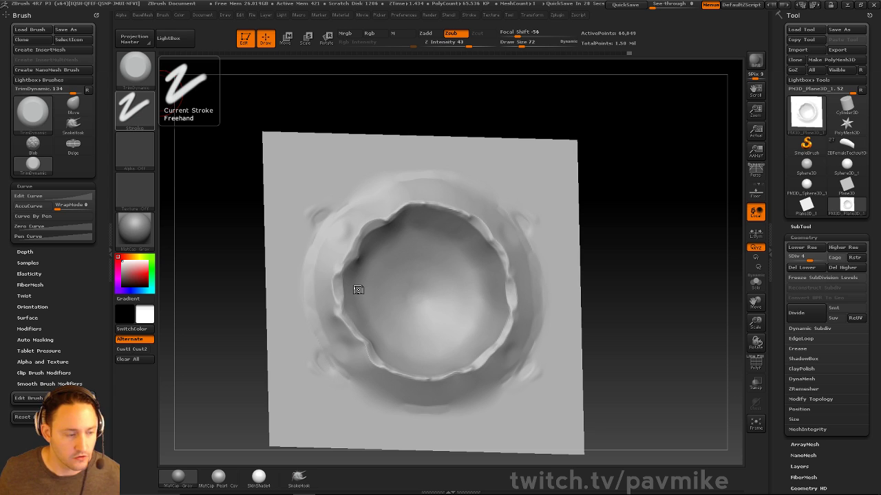
mouse_move(627, 156)
mouse_down()
mouse_move(625, 149)
mouse_move(662, 147)
mouse_up()
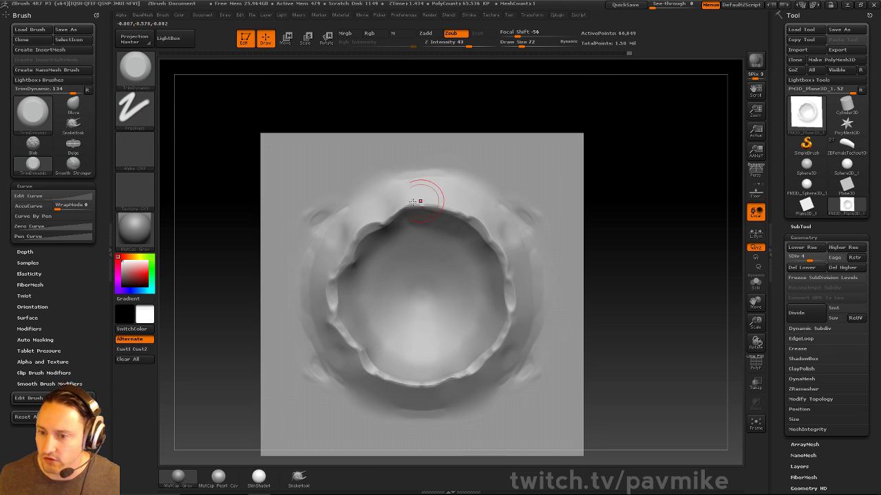
Select the Standard brush, return to the Move brush and nudge the upper-right rim at Draw Size 72, then enlarge the brush to 113.
key(b)
key(s)
key(t)
alt+drag(661, 214, 670, 188)
key(b)
key(m)
key(v)
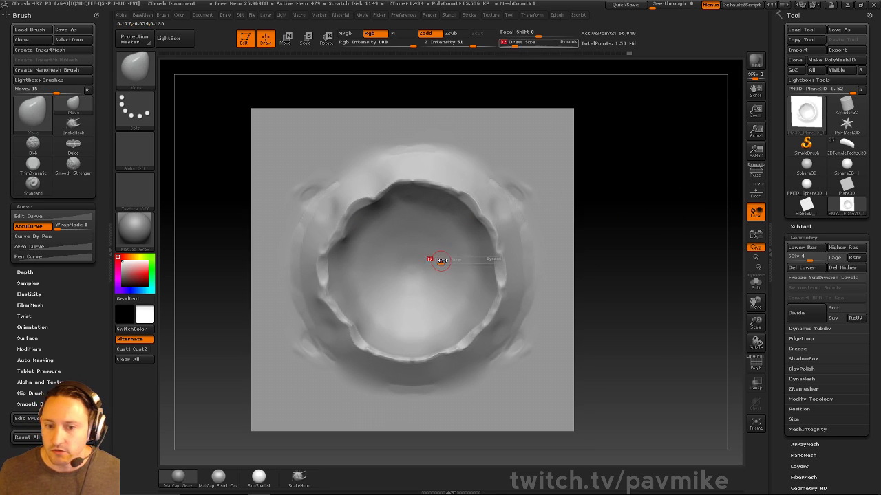
drag(483, 217, 487, 214)
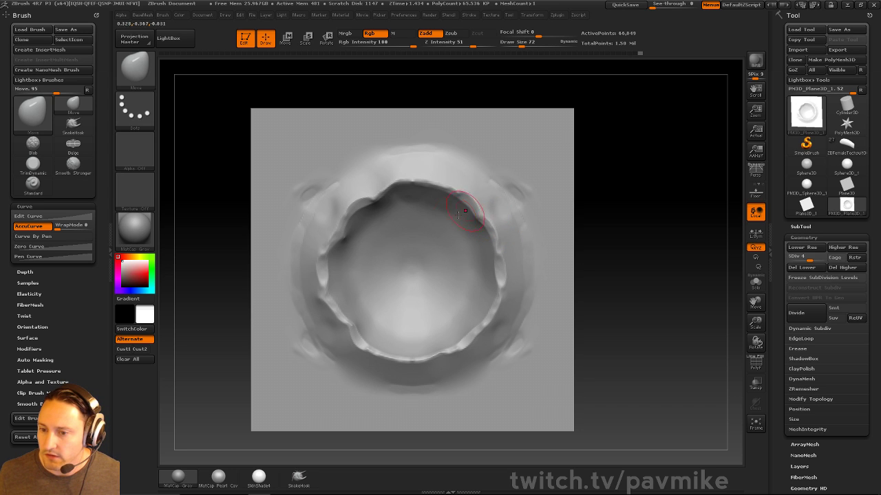
key(])
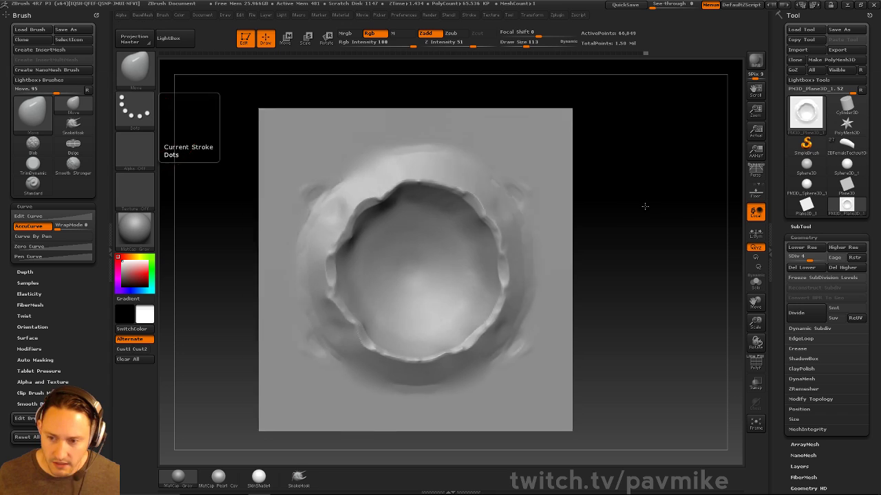
Try a stroke across the upper-right rim using TrimDynamic with the square Alpha 28, then undo it.
key(b)
key(t)
key(d)
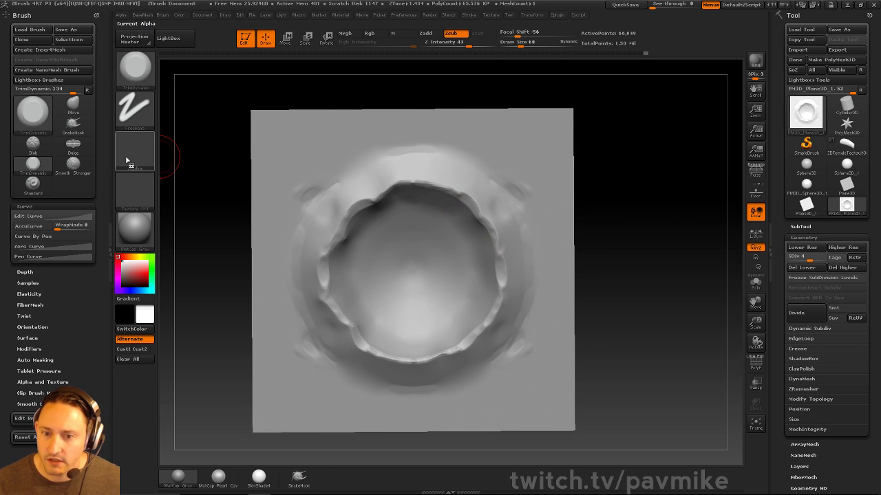
click(135, 151)
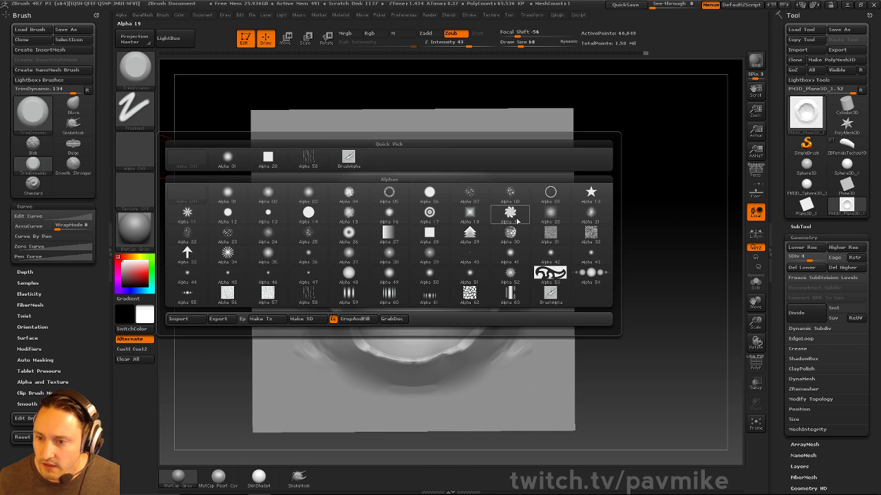
click(427, 234)
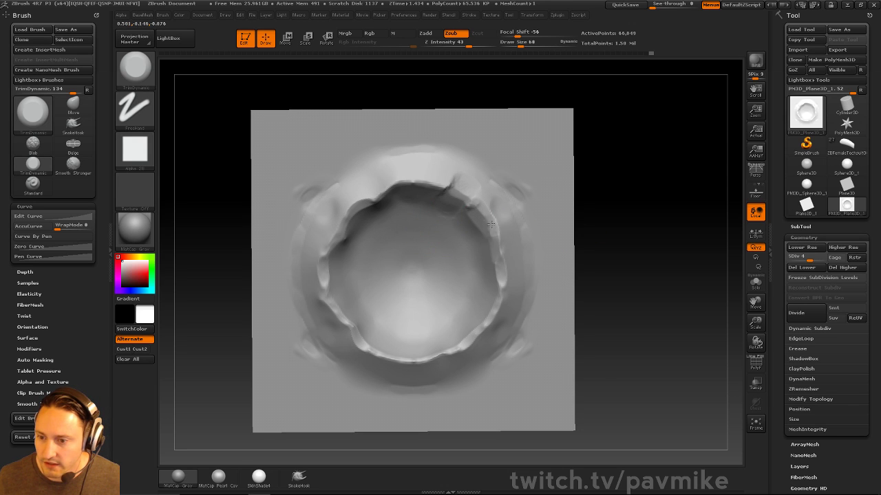
key(ctrl)
key(alt)
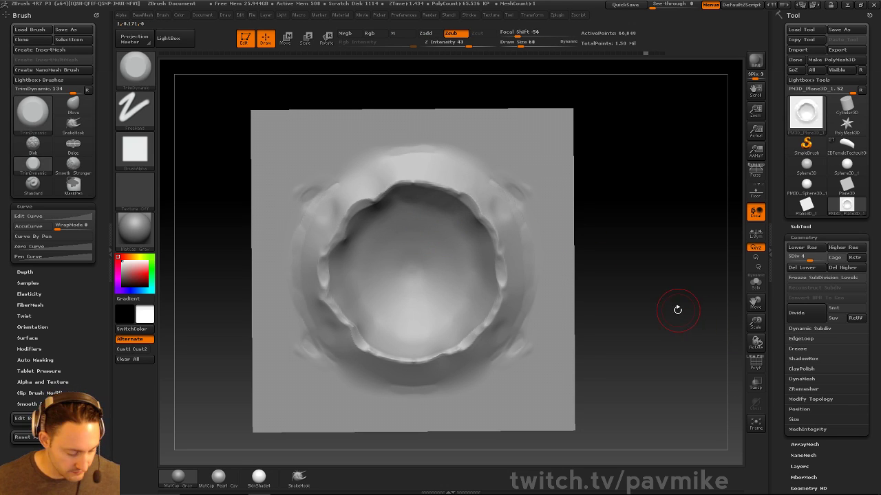
Switch to the hPolish brush and assign it the square BrushAlpha.
key(b)
key(h)
key(p)
click(139, 156)
click(349, 159)
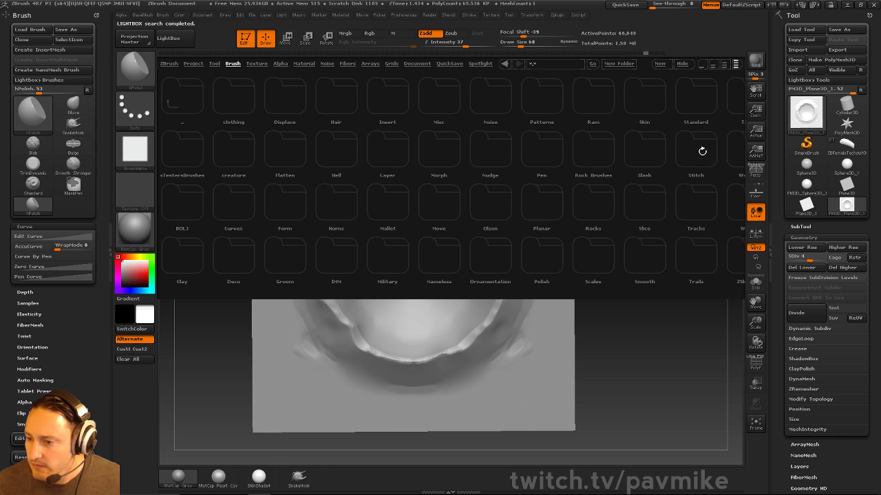
Load the TrimSmoothBorder brush from the Trim brush folder, give it the square alpha and set Draw Size to 126.
drag(687, 174, 653, 182)
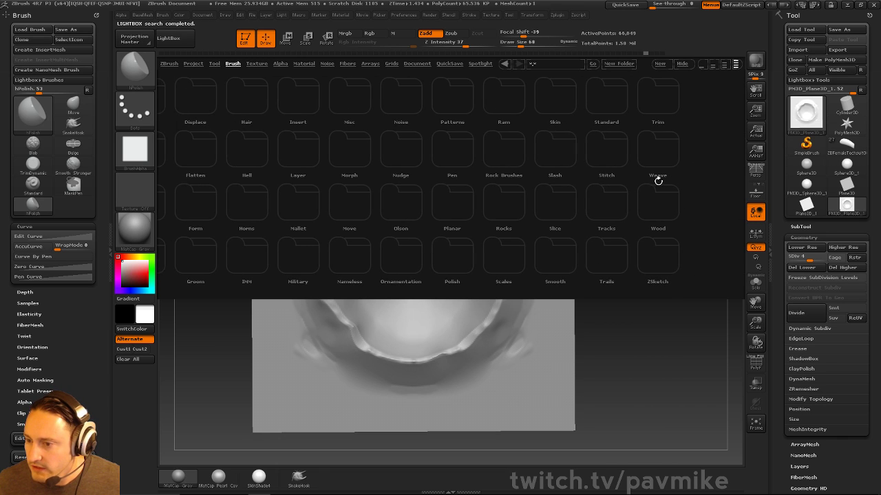
click(669, 101)
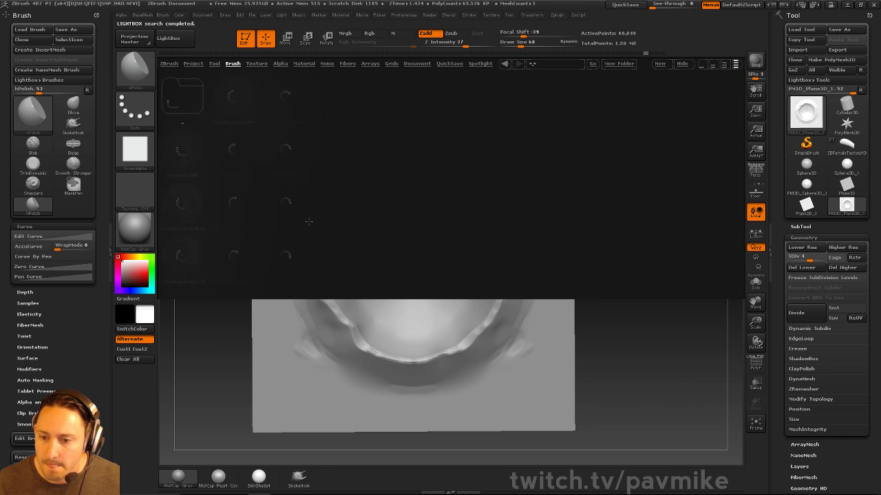
double_click(285, 256)
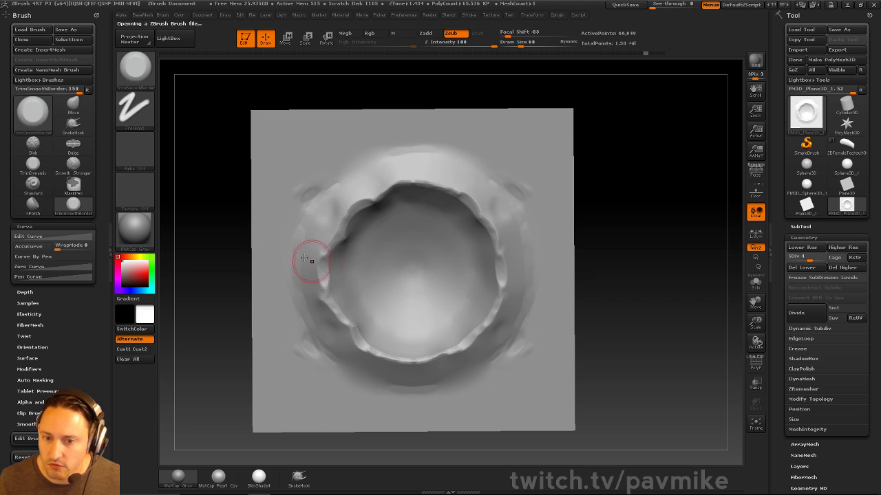
click(135, 149)
key(s)
drag(410, 244, 419, 243)
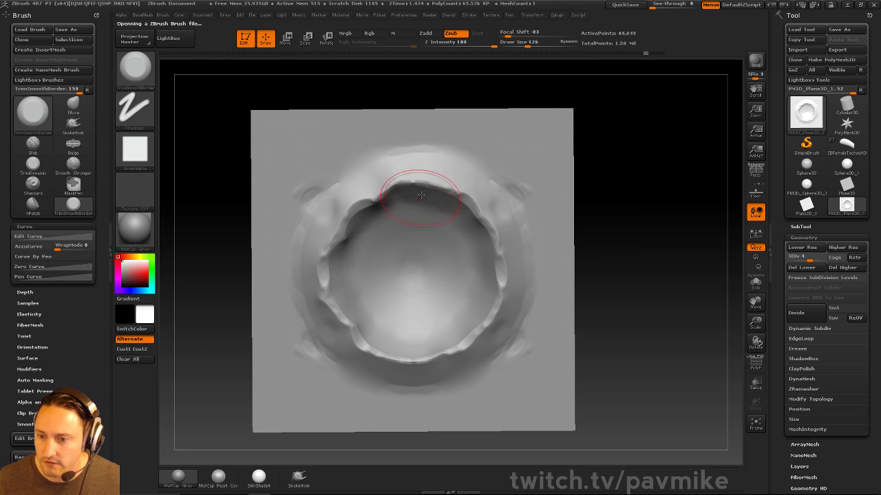
Undo a trial trim stroke, reduce the Draw Size and carve flat chips into the upper-right rim and inner wall with TrimSmoothBorder.
drag(423, 176, 471, 245)
key(ctrl+z)
key(s)
key(s)
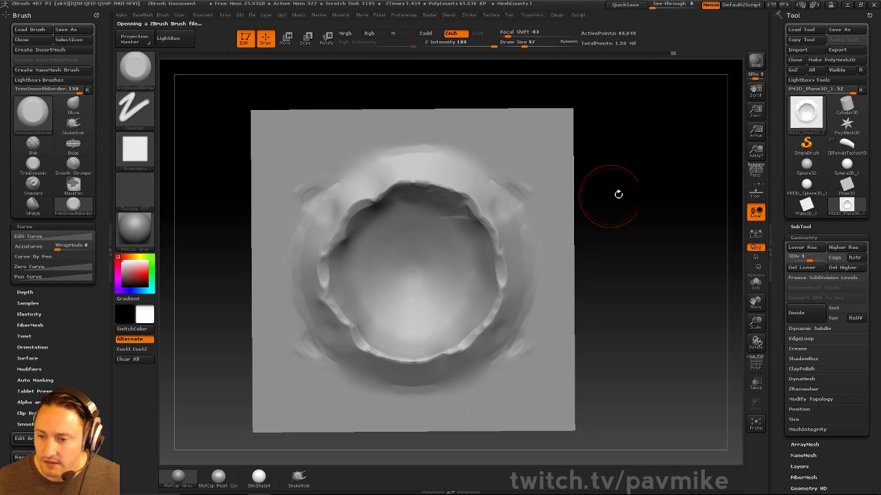
drag(592, 197, 596, 198)
key(s)
mouse_move(473, 228)
mouse_down()
mouse_move(470, 218)
mouse_move(483, 268)
mouse_move(461, 245)
mouse_move(450, 252)
mouse_move(468, 252)
mouse_up()
shift+drag(596, 188, 610, 156)
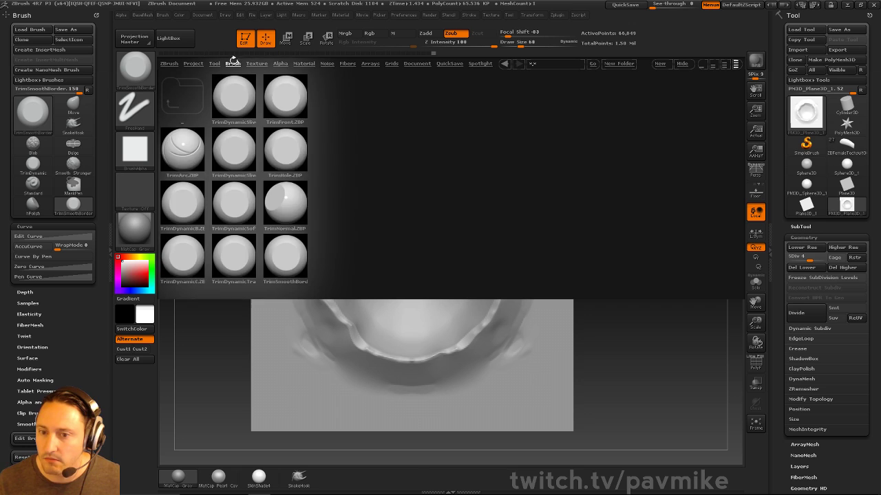
Load the MalletFast2 brush from the Mallet brush folder.
click(233, 64)
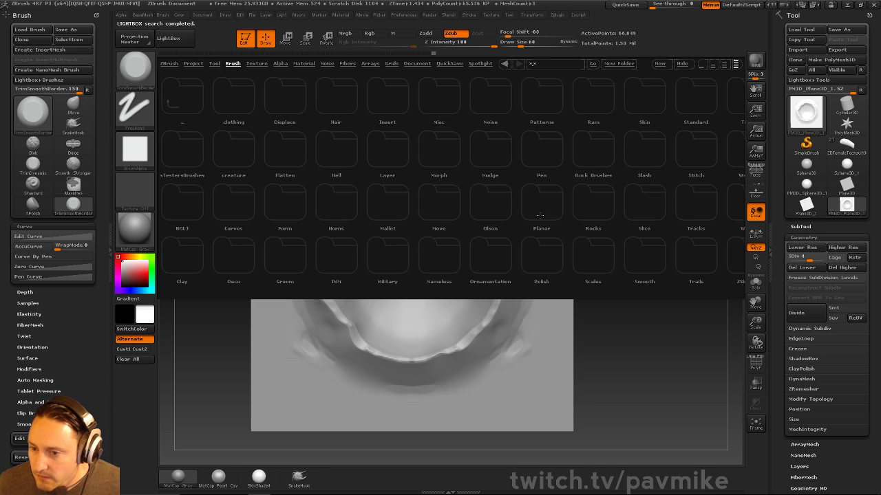
click(393, 206)
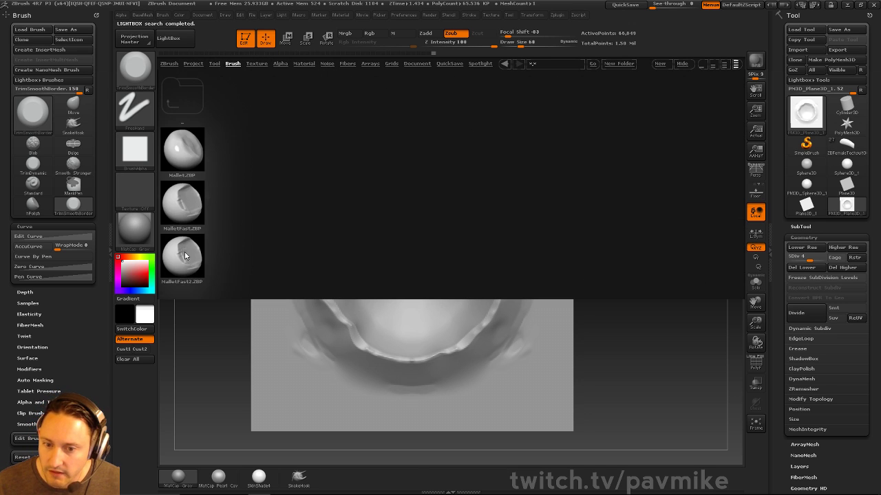
double_click(205, 192)
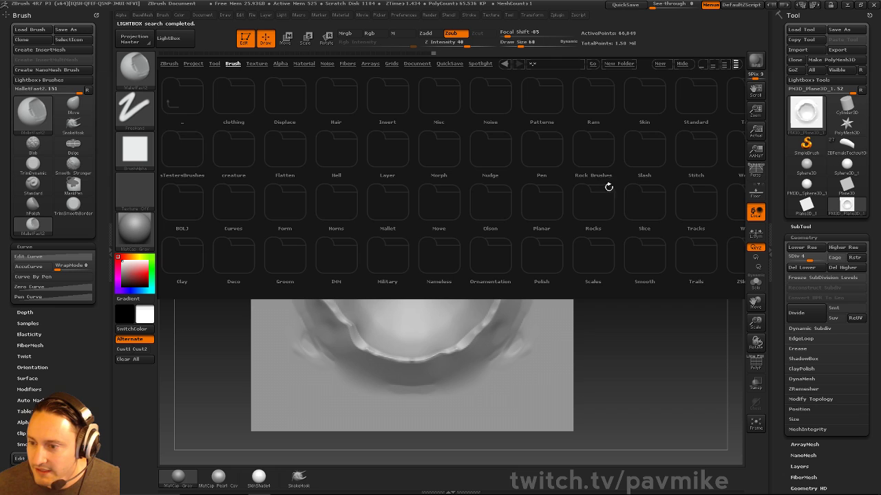
Load the Moon_craters brush from the Detailing Brushes subfolder of Rock Brushes.
drag(615, 194, 587, 193)
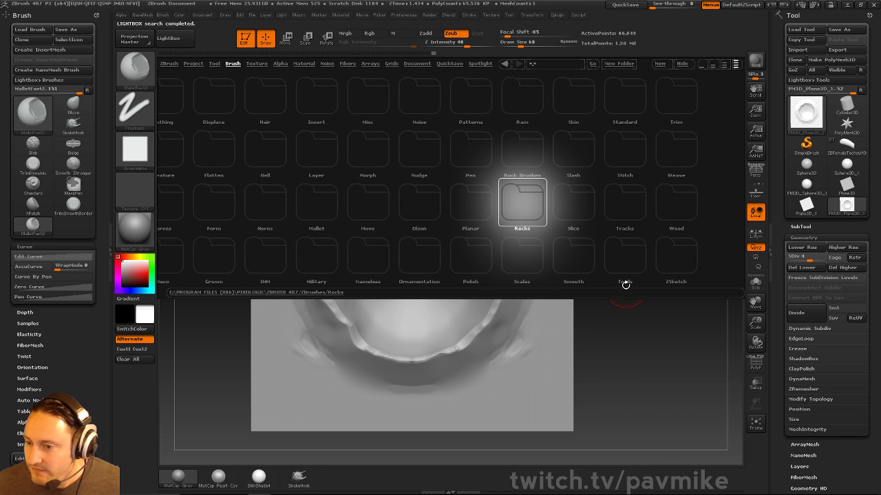
double_click(511, 165)
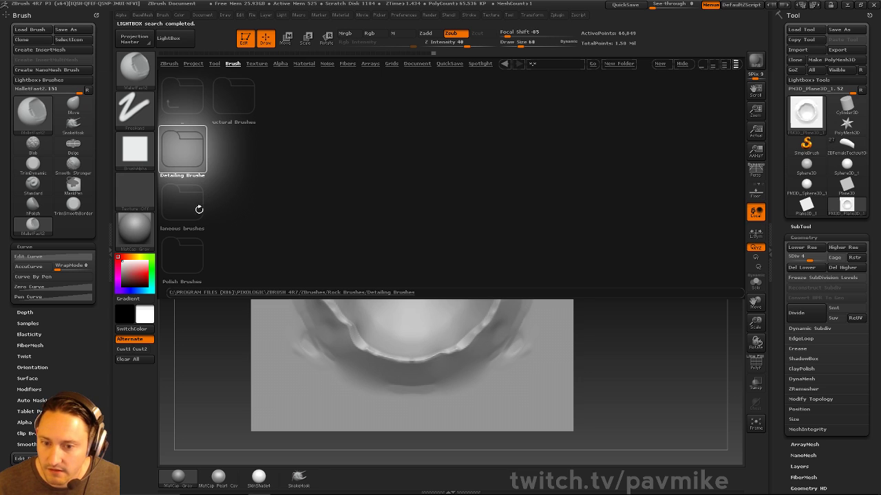
click(190, 156)
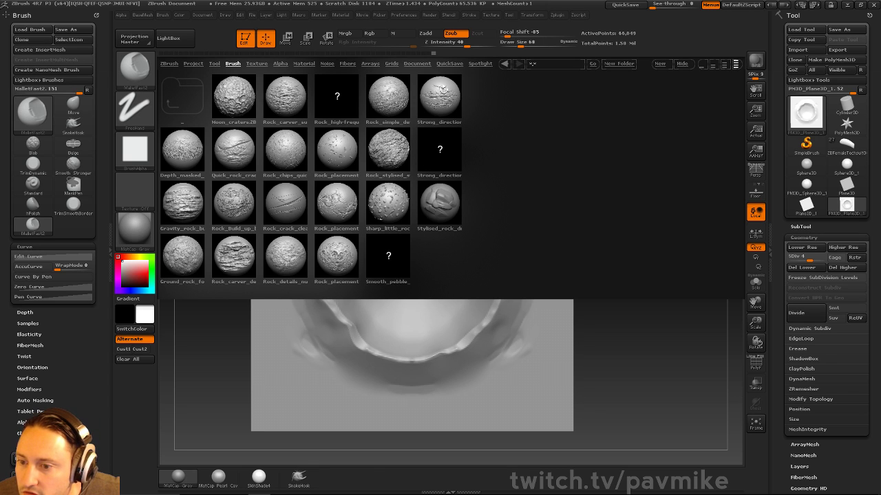
double_click(234, 93)
Try applying Moon_craters detail to the dish floor at Draw Size 311, undoing each attempt.
key(s)
click(443, 264)
mouse_move(367, 231)
mouse_down()
mouse_move(407, 257)
mouse_move(430, 296)
mouse_up()
key(ctrl+z)
click(427, 261)
key(ctrl+z)
click(401, 280)
key(ctrl+z)
key(s)
click(619, 247)
alt+drag(640, 252, 624, 255)
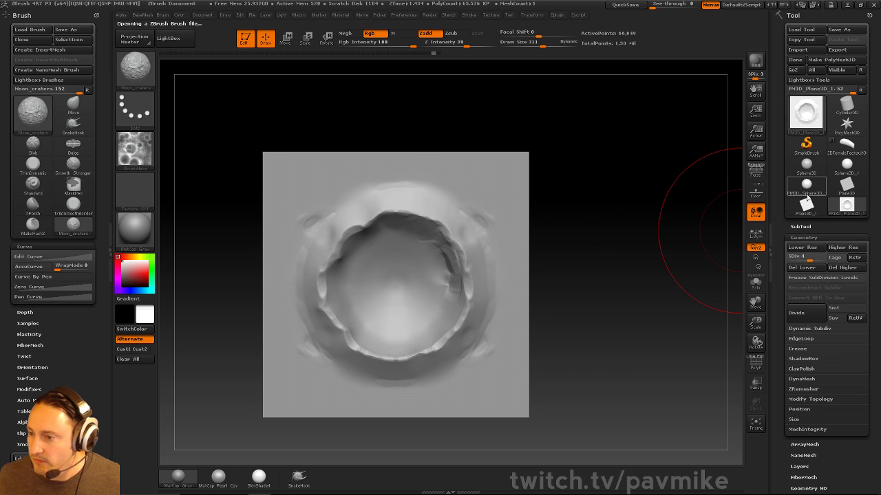
Switch to the PM3D_Sphere3D_1 model, sculpt crater detail on its surface with Moon_craters at Draw Size 311, and reduce Draw Size to 197.
click(806, 184)
mouse_move(440, 206)
mouse_down()
mouse_move(371, 262)
mouse_move(424, 296)
mouse_move(438, 283)
mouse_up()
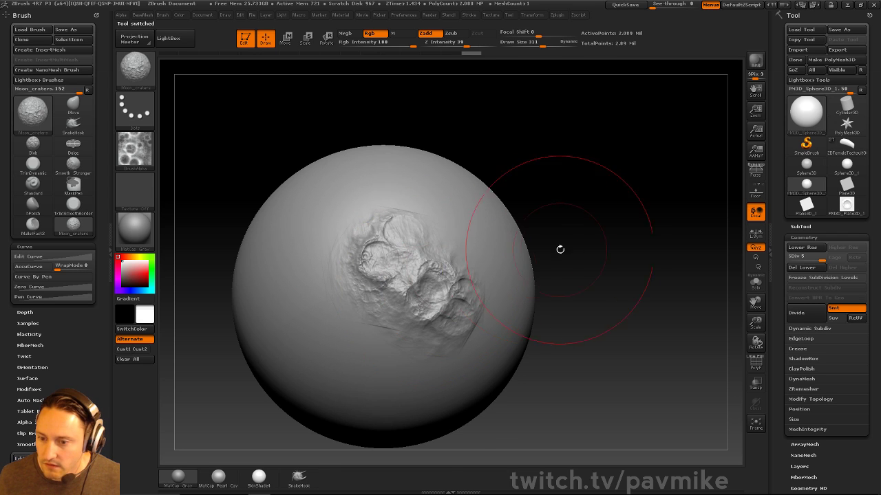
drag(541, 249, 528, 231)
mouse_move(366, 297)
mouse_down()
mouse_move(382, 304)
mouse_move(368, 311)
mouse_up()
mouse_move(593, 226)
alt+mouse_down()
mouse_move(594, 193)
mouse_move(558, 196)
mouse_move(525, 179)
alt+mouse_up()
key(bracketleft)
key(bracketleft)
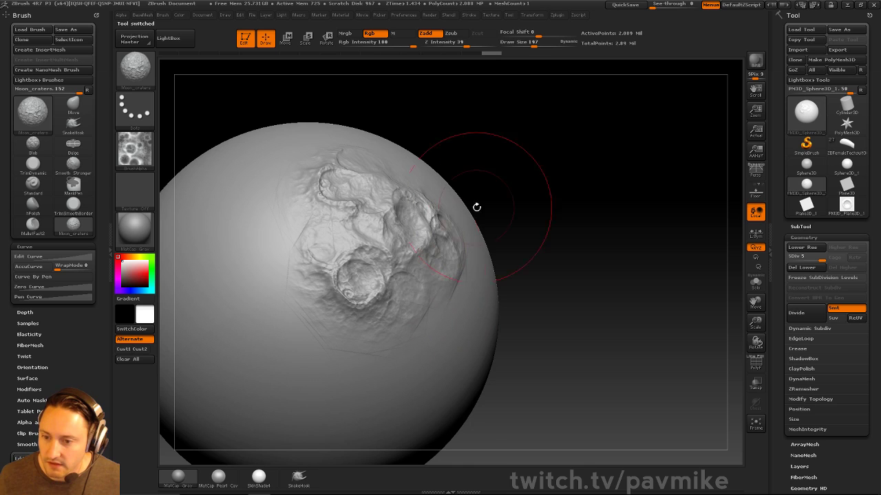
Try sculpting additional craters across the sphere's surface with the Moon_craters brush at Draw Size 197.
alt+drag(534, 143, 598, 131)
click(30, 380)
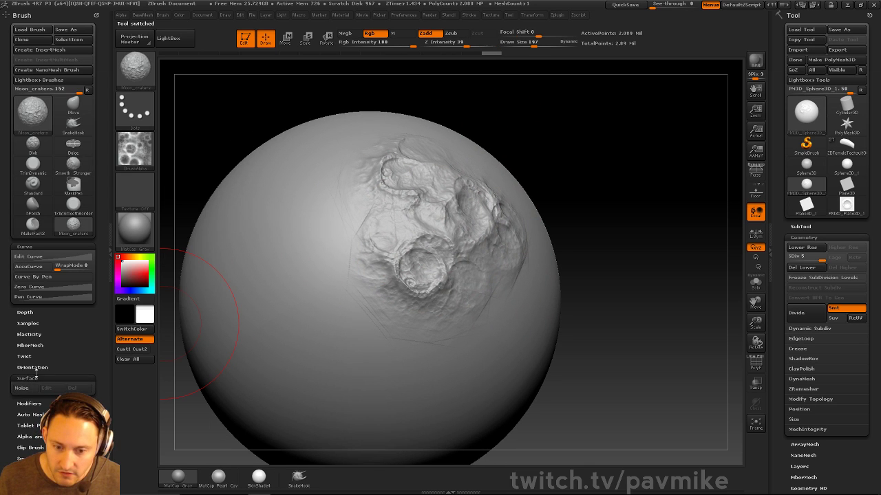
click(28, 378)
mouse_move(651, 254)
mouse_down()
mouse_move(425, 301)
mouse_move(478, 335)
mouse_up()
mouse_move(529, 260)
mouse_down()
mouse_move(569, 216)
mouse_move(525, 264)
mouse_up()
right_drag(623, 186, 592, 209)
mouse_move(518, 199)
mouse_down()
mouse_move(533, 218)
mouse_move(529, 198)
mouse_up()
mouse_move(640, 155)
mouse_down()
mouse_move(667, 163)
mouse_move(669, 176)
mouse_move(649, 165)
mouse_move(722, 205)
mouse_move(649, 234)
mouse_up()
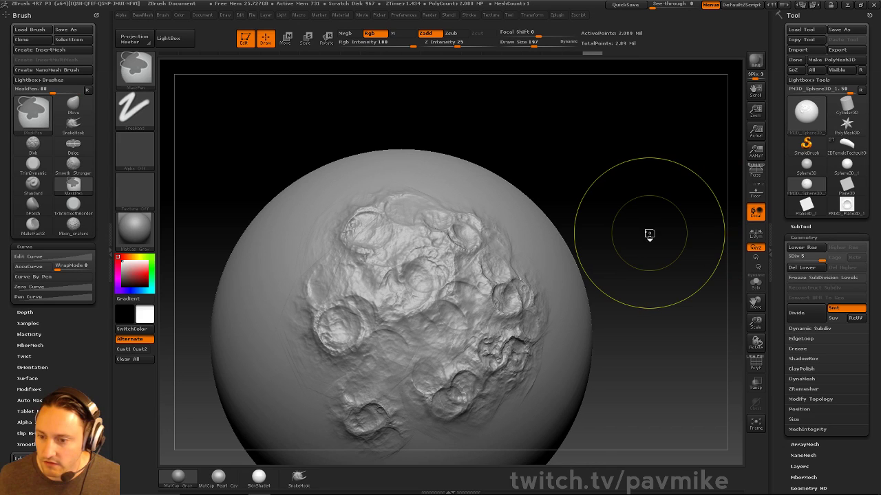
Undo all the crater strokes on the sphere.
key(ctrl+z)
key(ctrl+z)
key(ctrl+z)
key(ctrl+z)
key(ctrl+z)
key(ctrl+z)
key(ctrl+z)
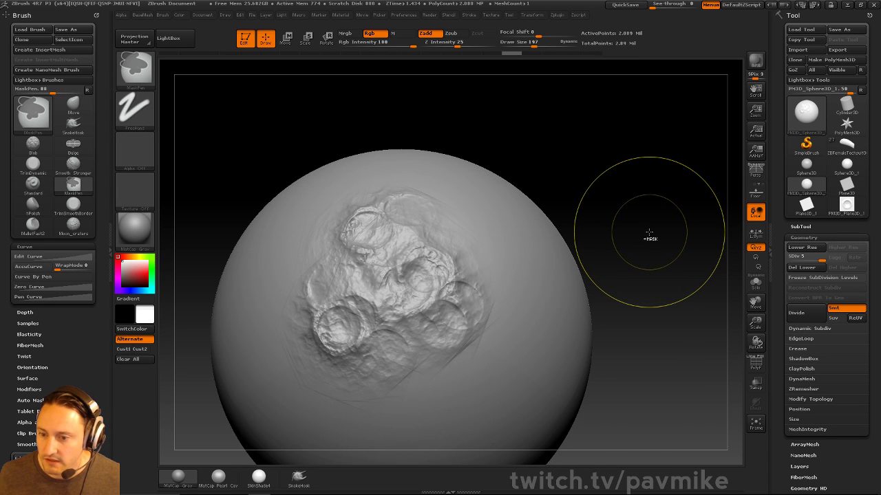
key(ctrl+z)
key(ctrl+z)
key(ctrl+z)
key(ctrl+z)
key(ctrl+z)
key(ctrl+z)
Switch to the PM3D_Plane3D_1 dish model in a straight front view and select the MalletFast2 brush at Draw Size 62.
key(s)
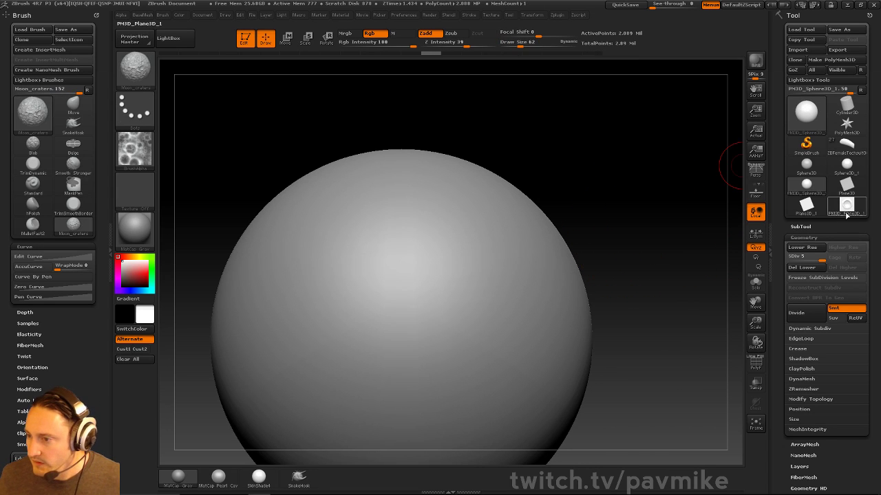
click(843, 212)
mouse_move(665, 251)
shift+mouse_down()
mouse_move(641, 287)
mouse_move(658, 251)
shift+mouse_up()
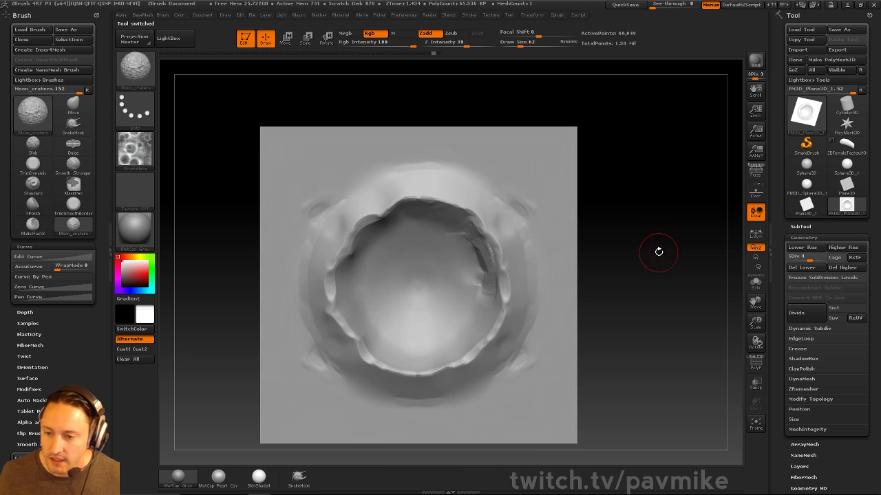
key(b)
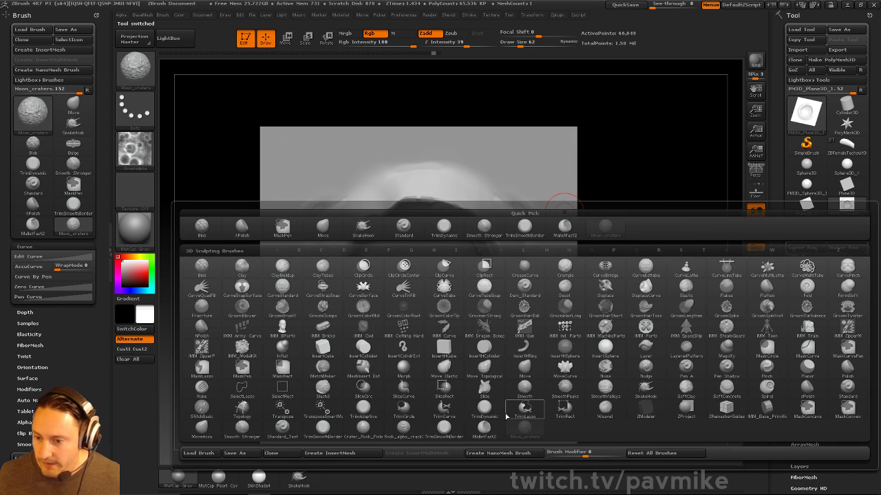
click(484, 428)
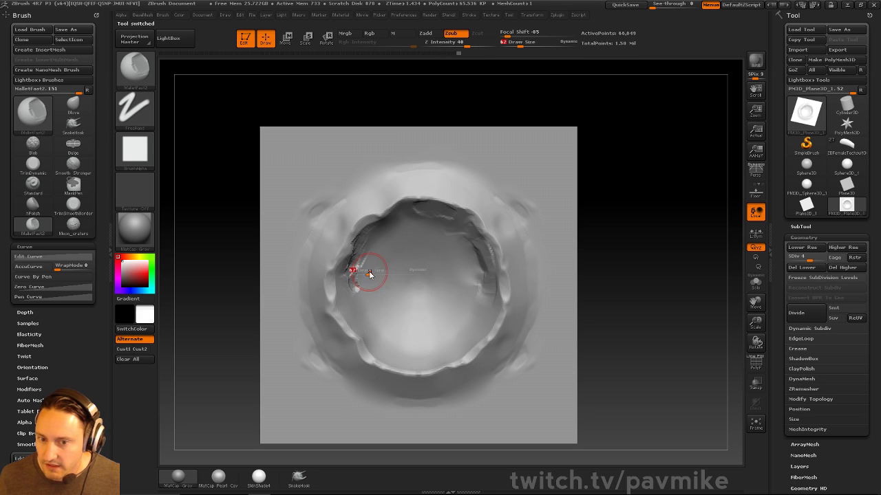
Chip the dish's left and lower inner wall with MalletFast2 at Draw Size 109, lowering Z Intensity to 30 for the lower part.
key(bracketright)
key(bracketright)
key(bracketright)
drag(352, 309, 360, 304)
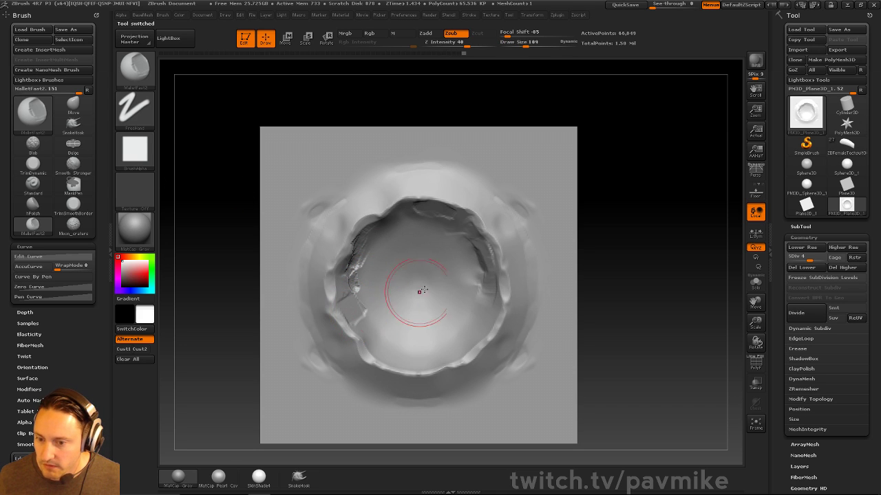
click(461, 45)
mouse_move(396, 349)
mouse_down()
mouse_move(457, 333)
mouse_move(431, 347)
mouse_up()
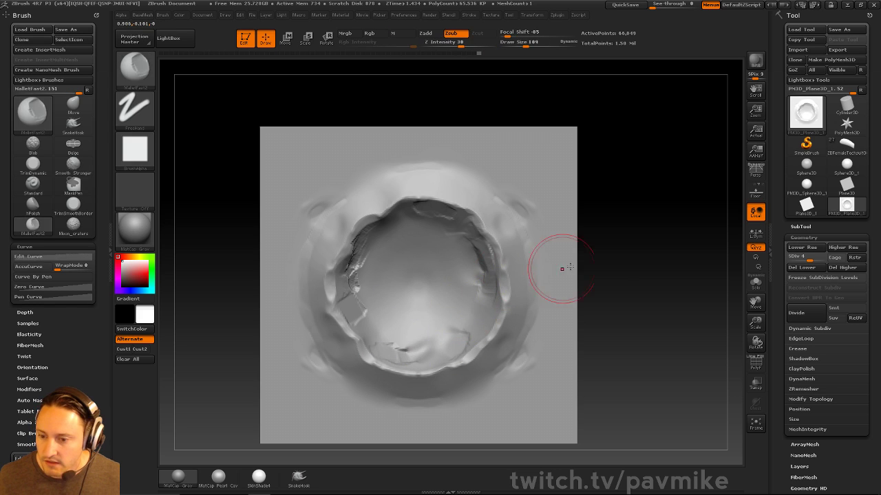
Select the hPolish brush and try smoothing the dish's chipped interior, undoing the smoothing.
alt+drag(629, 259, 637, 249)
key(b)
key(h)
key(p)
mouse_move(473, 306)
mouse_down()
mouse_move(434, 325)
mouse_move(476, 318)
mouse_move(363, 276)
mouse_move(502, 256)
mouse_up()
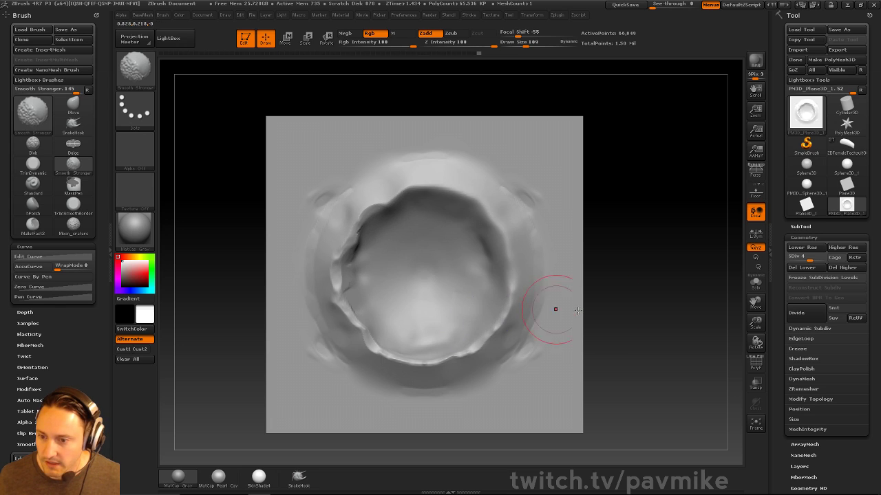
key(ctrl+z)
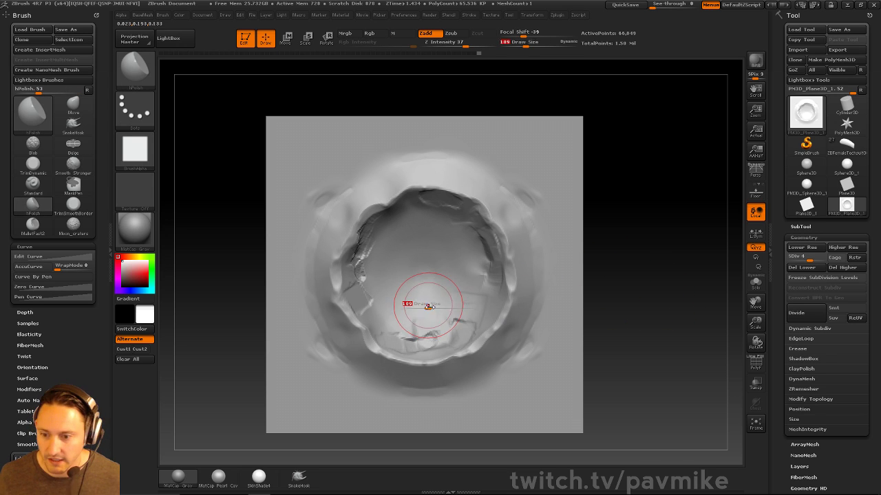
Polish the chipped left inner wall of the dish with hPolish, reducing Draw Size to 59.
key(s)
drag(387, 303, 362, 274)
drag(618, 218, 560, 226)
key(bracketleft)
key(bracketleft)
key(bracketleft)
mouse_move(365, 275)
mouse_down()
mouse_move(360, 241)
mouse_move(353, 247)
mouse_up()
Polish the upper, right and lower inner walls of the dish into flat facets with hPolish.
drag(598, 193, 629, 157)
drag(464, 214, 456, 230)
drag(608, 212, 636, 211)
drag(448, 186, 429, 198)
drag(488, 238, 492, 276)
mouse_move(568, 234)
mouse_down()
mouse_move(467, 308)
mouse_move(467, 351)
mouse_move(440, 344)
mouse_up()
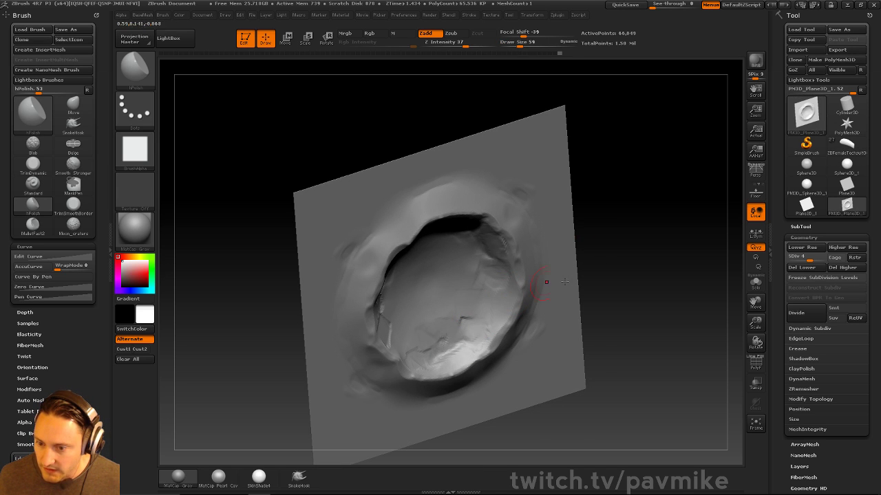
Refine the facets along the dish's left inner wall with hPolish and check the interior from several angles.
drag(596, 227, 573, 207)
drag(580, 285, 368, 309)
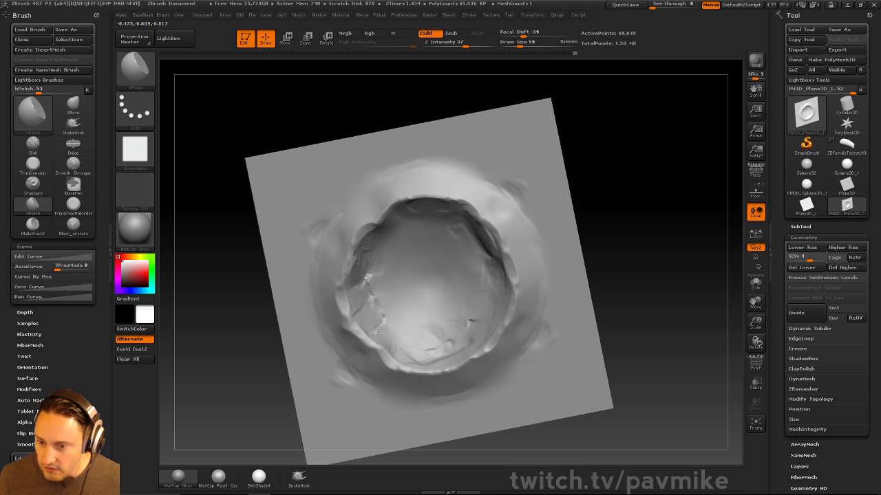
drag(366, 277, 364, 292)
drag(639, 189, 633, 168)
drag(361, 276, 366, 267)
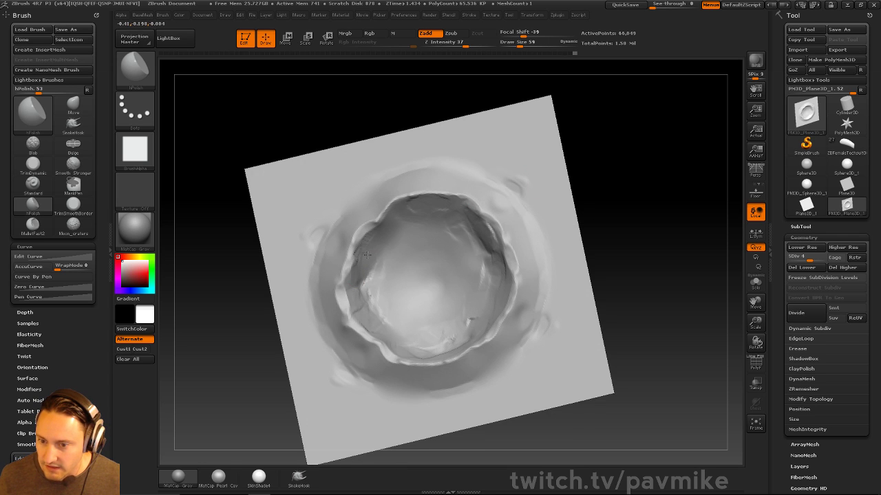
shift+drag(598, 197, 490, 274)
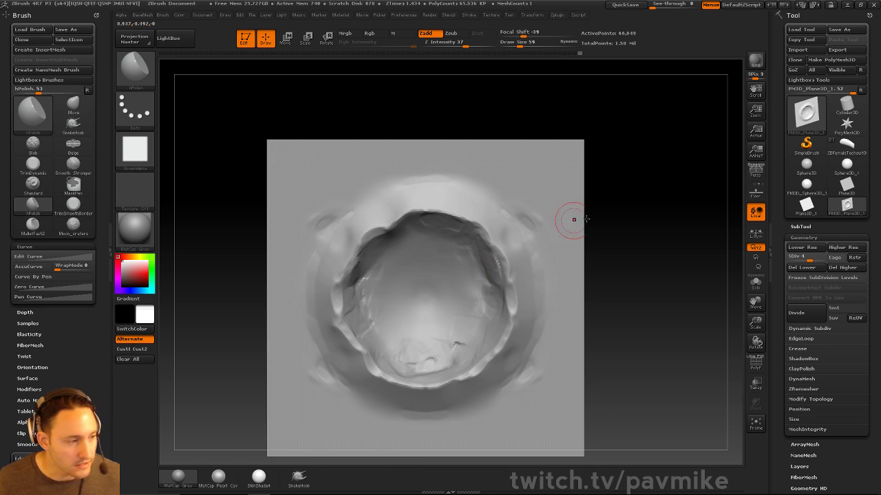
alt+drag(640, 232, 412, 281)
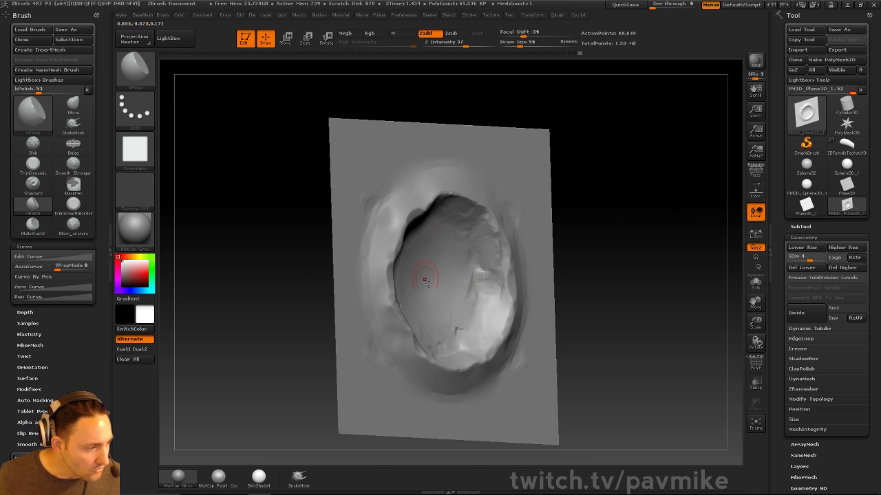
shift+drag(678, 238, 635, 195)
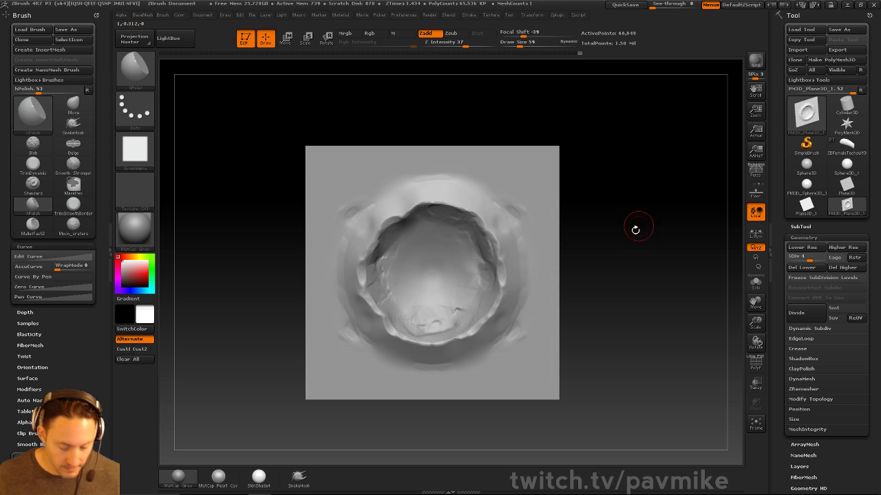
Try polishing the dish floor with a larger brush, undoing each attempt.
key(s)
drag(432, 284, 447, 284)
mouse_move(438, 298)
mouse_down()
mouse_move(442, 280)
mouse_move(429, 264)
mouse_move(432, 274)
mouse_up()
key(ctrl+z)
key(s)
mouse_move(428, 272)
mouse_down()
mouse_move(424, 256)
mouse_move(429, 285)
mouse_move(439, 286)
mouse_up()
mouse_move(596, 224)
mouse_down()
mouse_move(665, 238)
mouse_move(602, 236)
mouse_move(617, 228)
mouse_up()
key(ctrl+z)
Paint a mask over the dish floor and invert it so only the floor can be edited.
mouse_move(433, 267)
ctrl+mouse_down()
mouse_move(432, 275)
mouse_move(446, 261)
ctrl+mouse_up()
ctrl+click(666, 238)
drag(636, 230, 652, 228)
Flatten the unmasked dish floor with a Move transpose line aligned to the depth axis, and return to Draw mode.
key(w)
click(578, 162)
drag(550, 256, 588, 256)
drag(466, 217, 480, 172)
shift+drag(434, 273, 592, 273)
drag(466, 303, 471, 301)
drag(659, 251, 627, 249)
drag(497, 274, 508, 275)
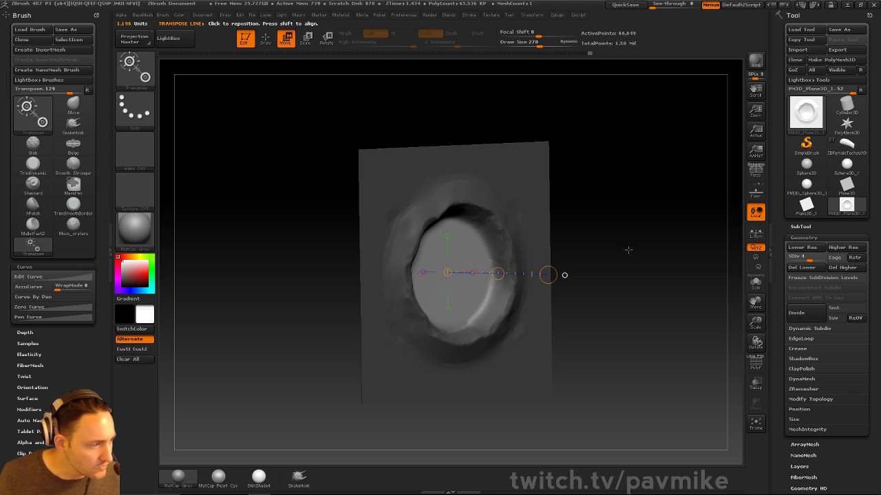
key(q)
Rework the dish's right inner wall above the flat floor, switching to the TrimDynamic brush at Draw Size 68.
drag(639, 245, 584, 246)
mouse_move(667, 211)
mouse_down()
mouse_move(678, 248)
mouse_move(612, 241)
mouse_up()
key(bracketleft)
drag(496, 237, 483, 254)
key(b)
key(t)
key(d)
mouse_move(631, 207)
alt+mouse_down()
mouse_move(636, 216)
mouse_move(629, 198)
alt+mouse_up()
key(s)
drag(473, 235, 493, 275)
key(bracketleft)
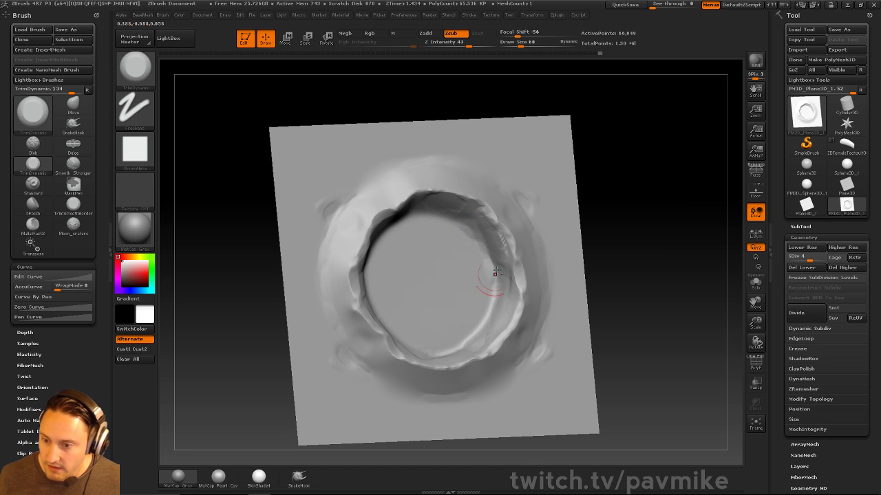
Trim the remaining inner walls around the flat floor with TrimDynamic and reduce Draw Size to 20.
drag(630, 207, 582, 192)
drag(423, 210, 433, 204)
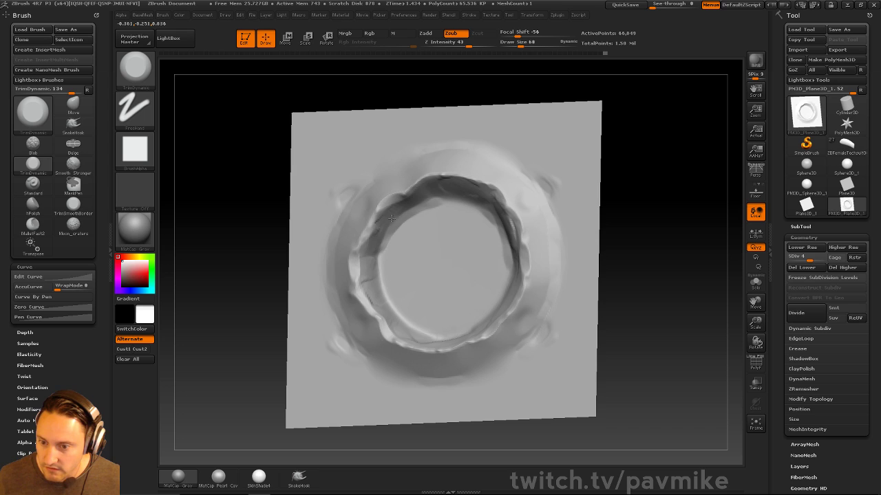
drag(657, 153, 669, 184)
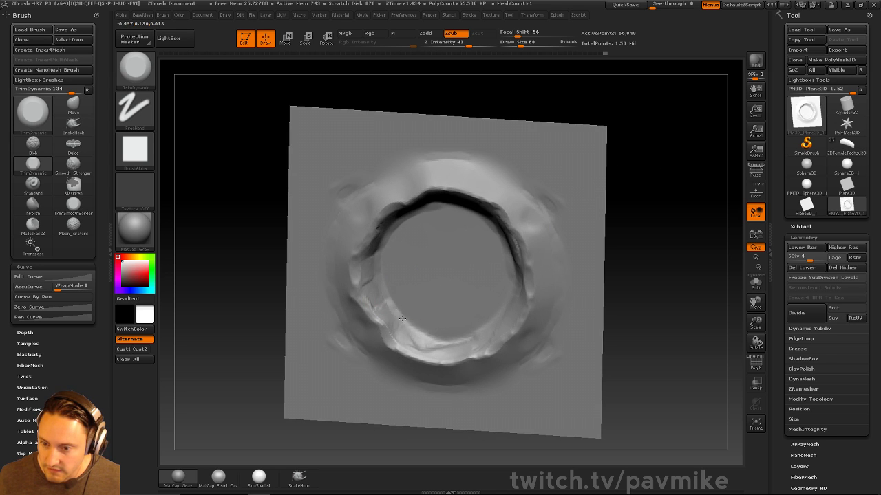
drag(633, 269, 670, 247)
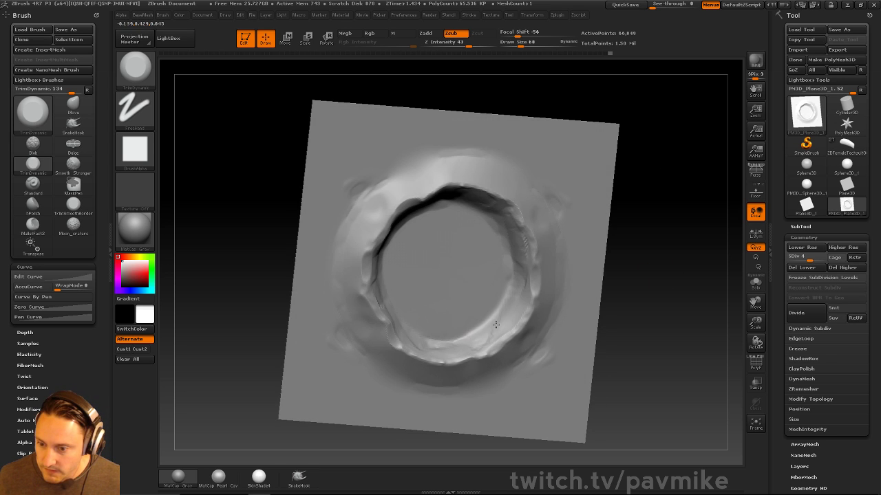
mouse_move(701, 236)
shift+mouse_down()
mouse_move(693, 216)
mouse_move(663, 228)
shift+mouse_up()
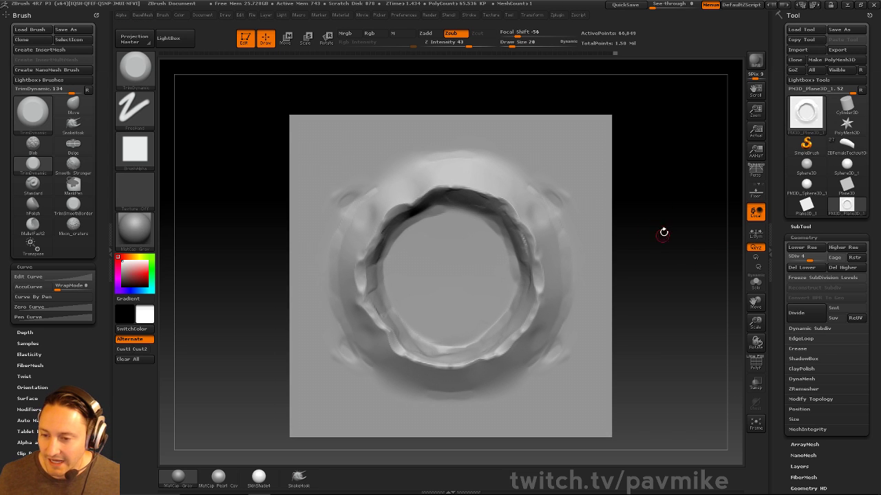
Select the Clay brush and clone it.
key(b)
key(c)
key(l)
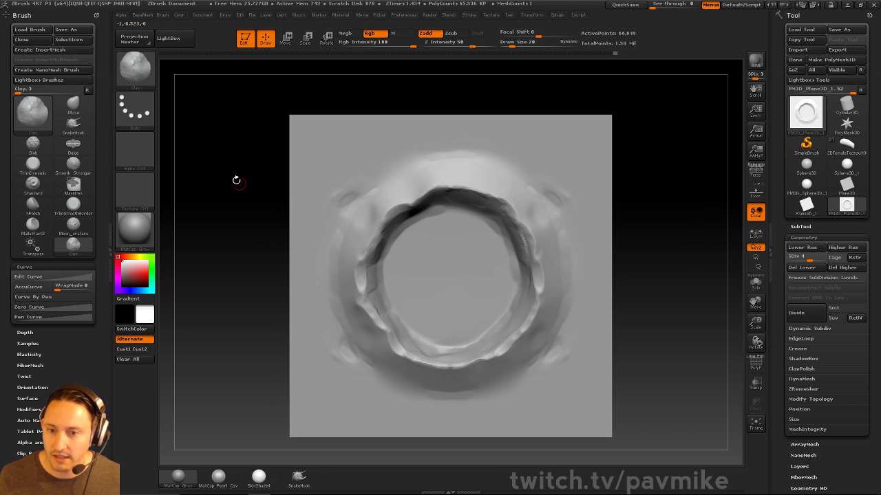
click(136, 83)
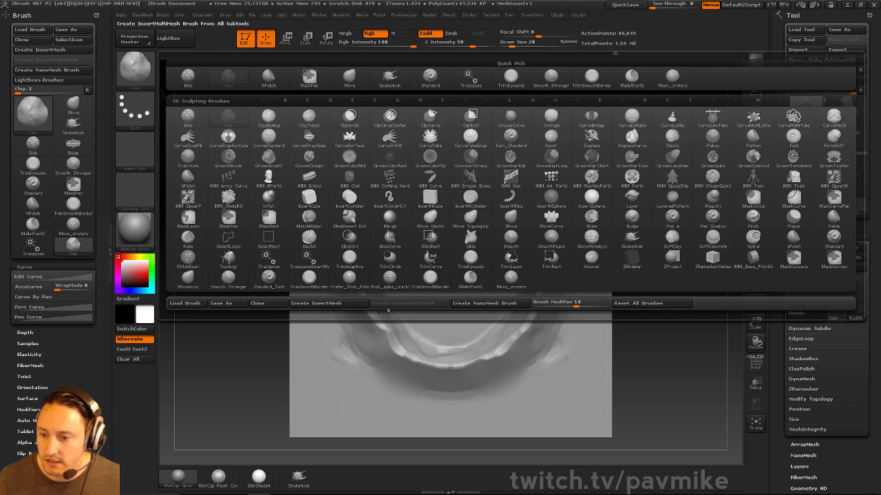
click(267, 303)
Set the cloned Clay brush to the DragDot stroke with Alpha 06.
click(148, 127)
click(134, 110)
click(389, 119)
click(150, 157)
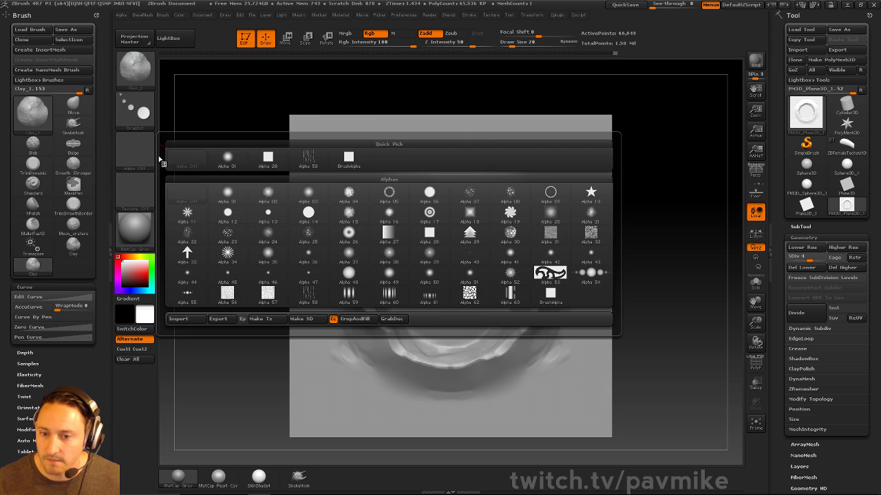
click(430, 195)
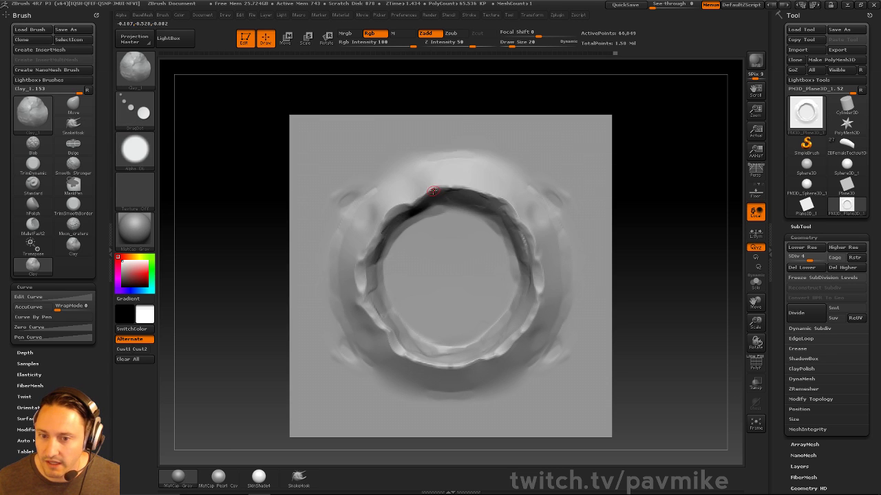
Try stamping round dots of varying Draw Size on the dish floor, raising Z Intensity to 82.
key(ctrl+z)
key(s)
click(421, 251)
click(487, 44)
click(423, 258)
key(bracketleft)
key(bracketleft)
key(bracketright)
key(bracketright)
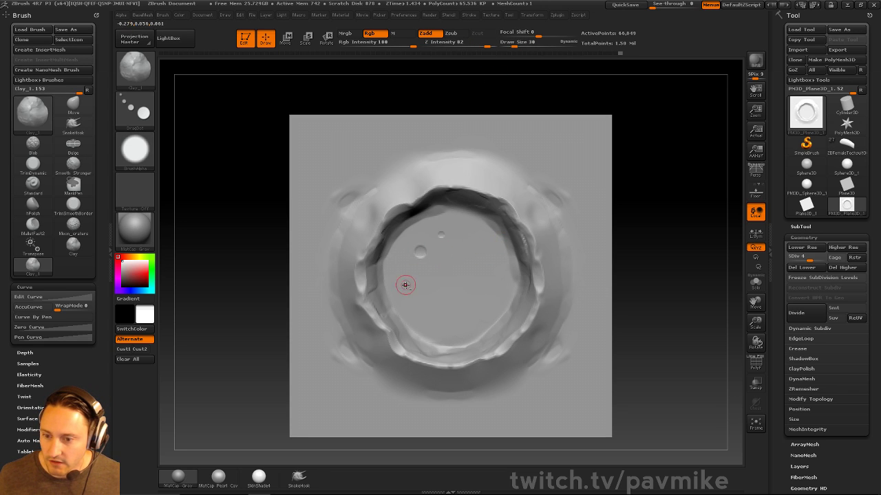
key(bracketleft)
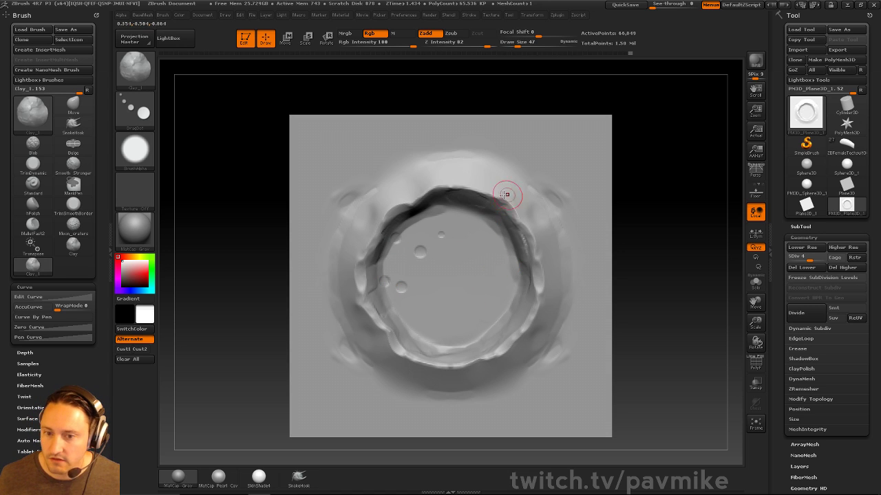
Try stamping a dot near the floor's centre at Z Intensity 100 and Draw Size 47.
drag(483, 44, 501, 44)
key(Return)
click(455, 264)
Inspect the stamped dots at an angle and undo them all.
drag(634, 227, 684, 225)
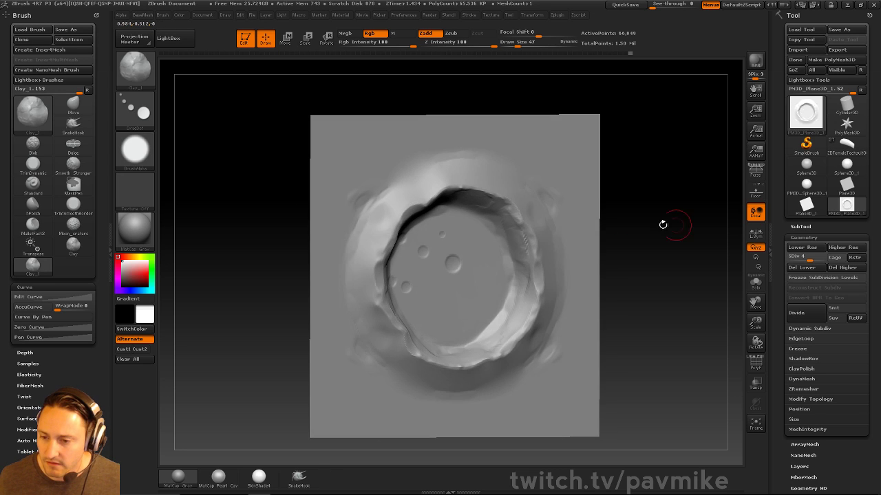
key(ctrl+z)
key(ctrl+z)
key(ctrl+z)
key(ctrl+z)
key(ctrl+z)
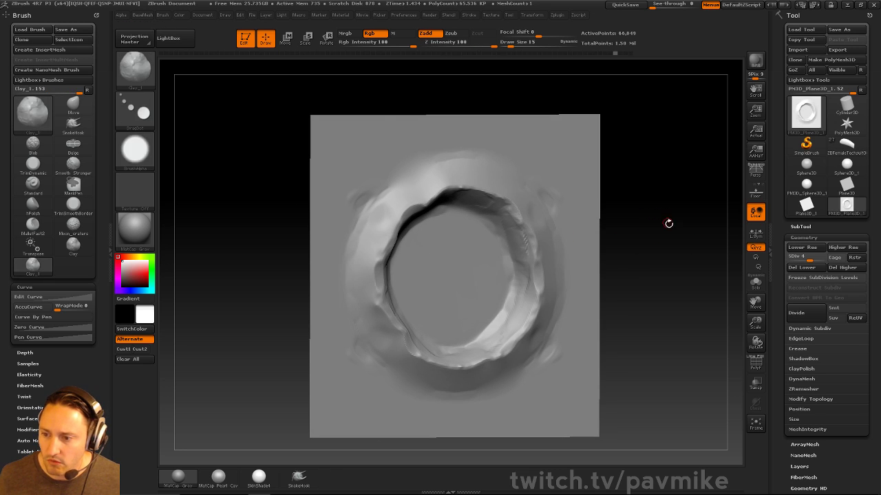
key(ctrl+z)
Clone the Standard brush and give the copy the DragDot stroke and the round BrushAlpha.
key(b)
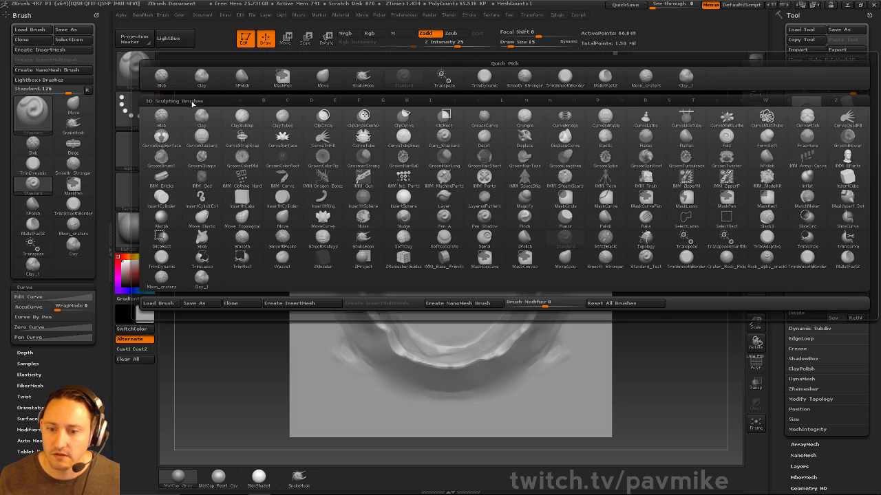
key(s)
key(t)
click(135, 110)
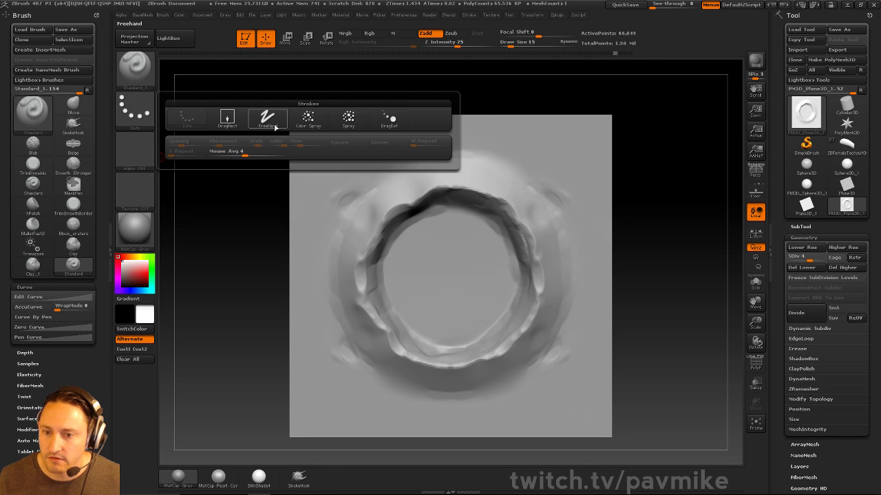
click(348, 119)
click(148, 155)
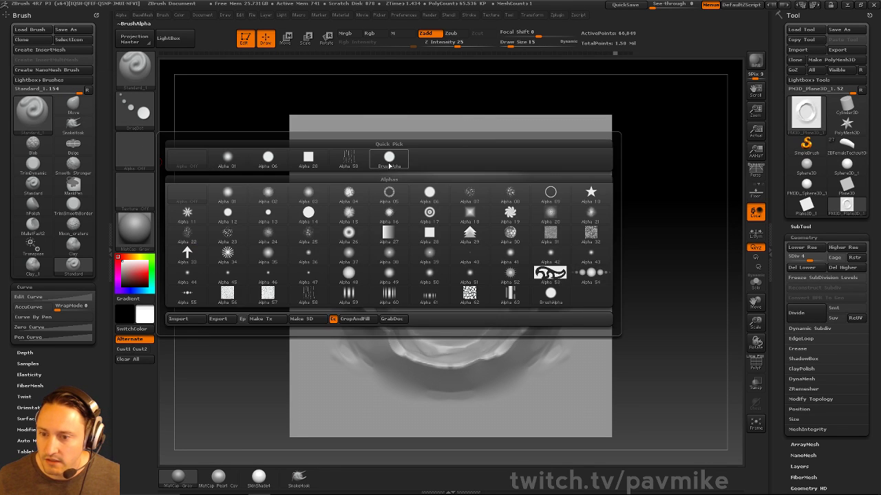
click(389, 165)
Try stamping a dot on the dish floor at Draw Size 62 and undo it.
key(s)
mouse_move(431, 276)
mouse_down()
mouse_move(439, 273)
mouse_move(397, 275)
mouse_up()
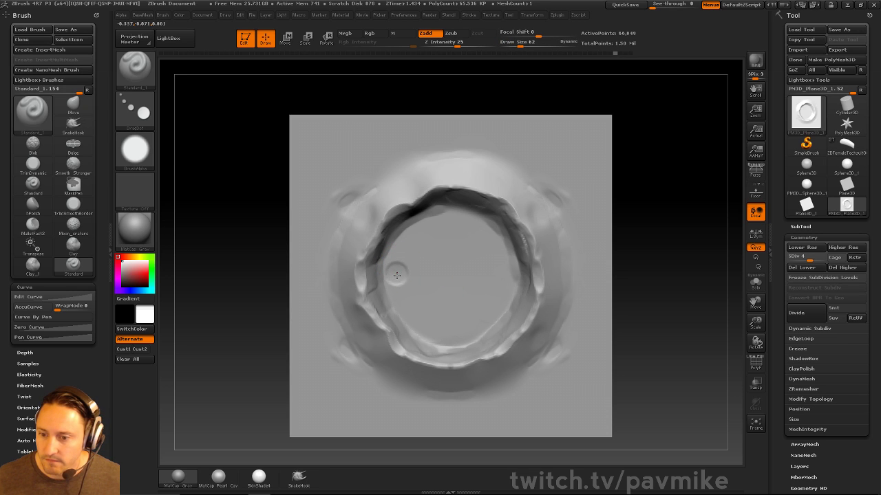
key(ctrl+z)
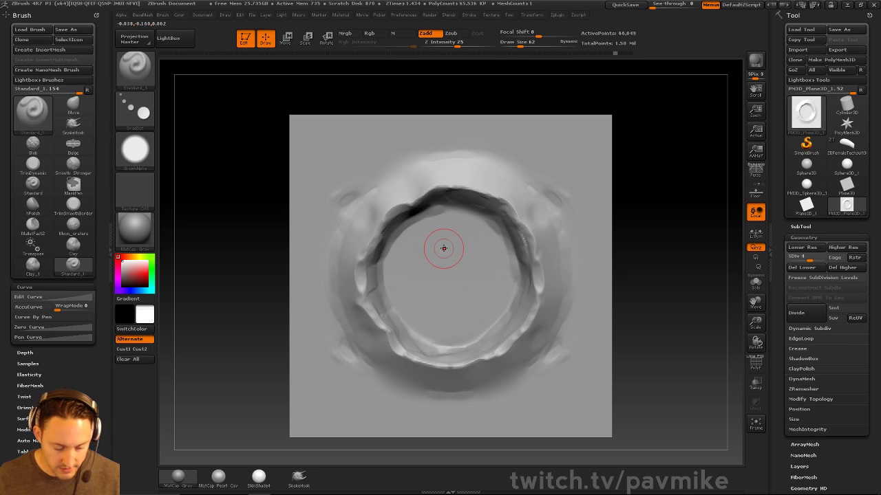
Set Focal Shift to -100 and Z Intensity to 69, and stamp three small dots of varying Draw Size along the dish floor's left side.
drag(529, 32, 500, 32)
key([)
key([)
key([)
key([)
click(474, 43)
drag(405, 238, 399, 241)
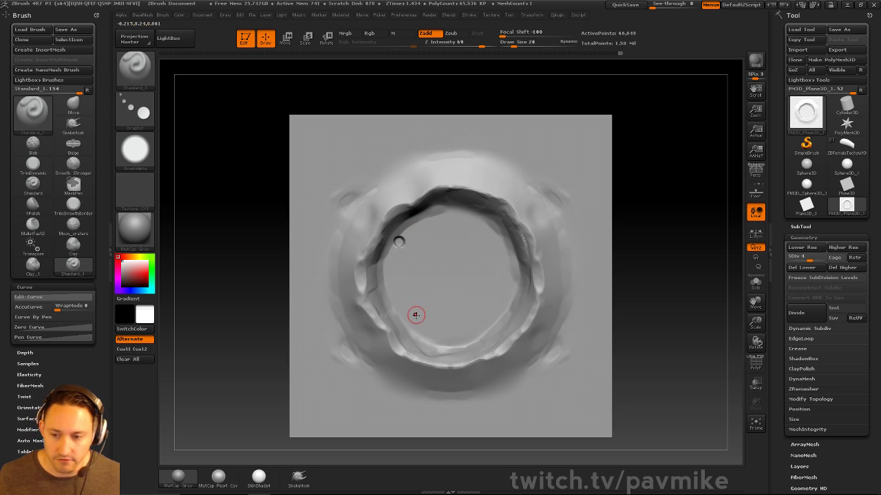
key([)
click(428, 336)
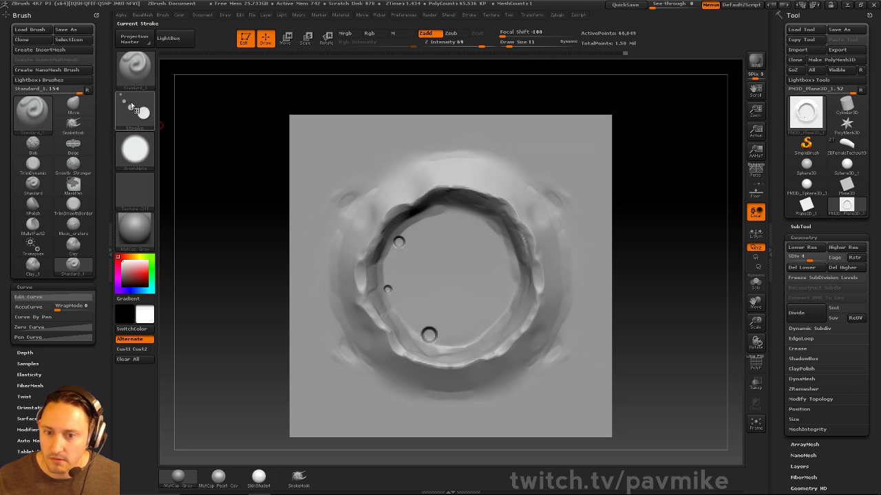
Switch the brush to the Spray stroke, try it on the dish floor at Draw Size 203 and undo the result.
click(135, 111)
click(349, 119)
mouse_move(431, 274)
mouse_down()
mouse_move(455, 268)
mouse_move(431, 252)
mouse_up()
key(ctrl+z)
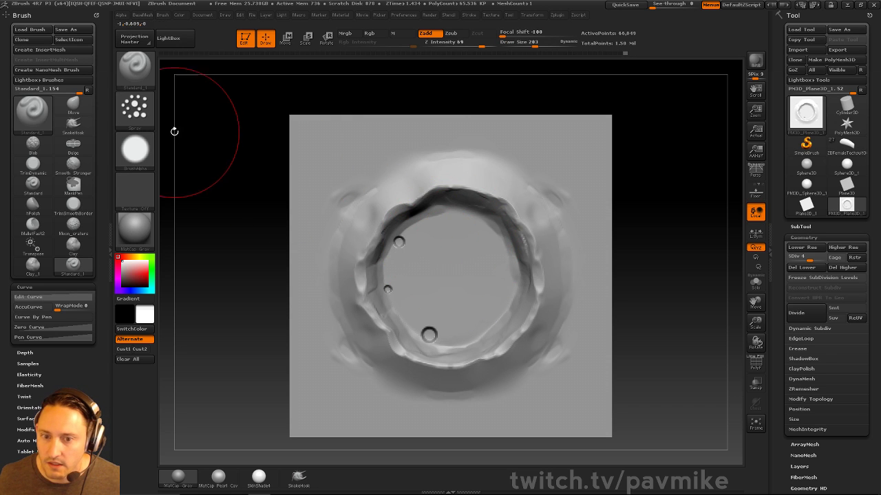
Lower the Spray Flow to about 0.17 and Draw Size to 37, undoing the test strokes on the dish floor.
click(135, 110)
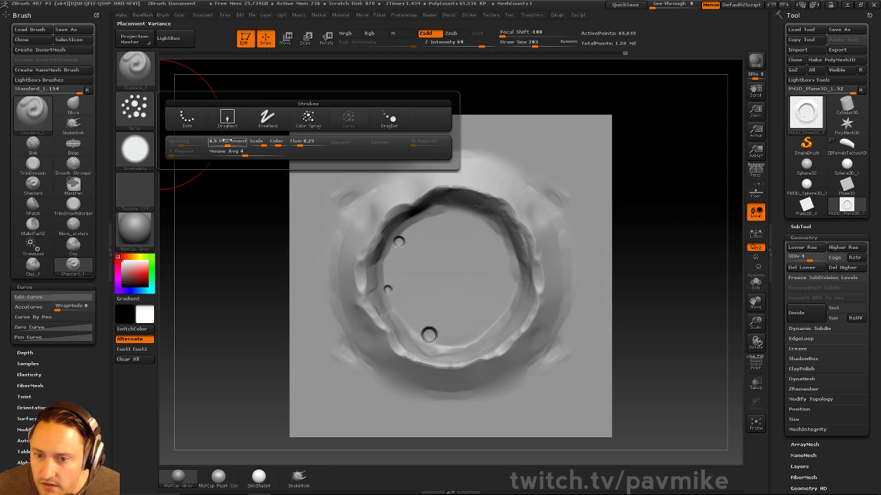
drag(299, 143, 298, 145)
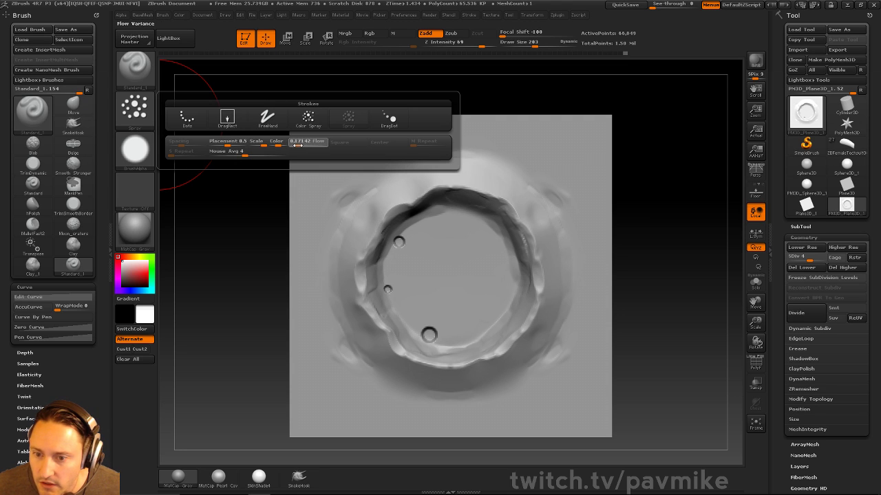
click(438, 256)
key(ctrl+z)
key(s)
mouse_move(451, 267)
mouse_down()
mouse_move(432, 268)
mouse_move(439, 268)
mouse_up()
key(ctrl+z)
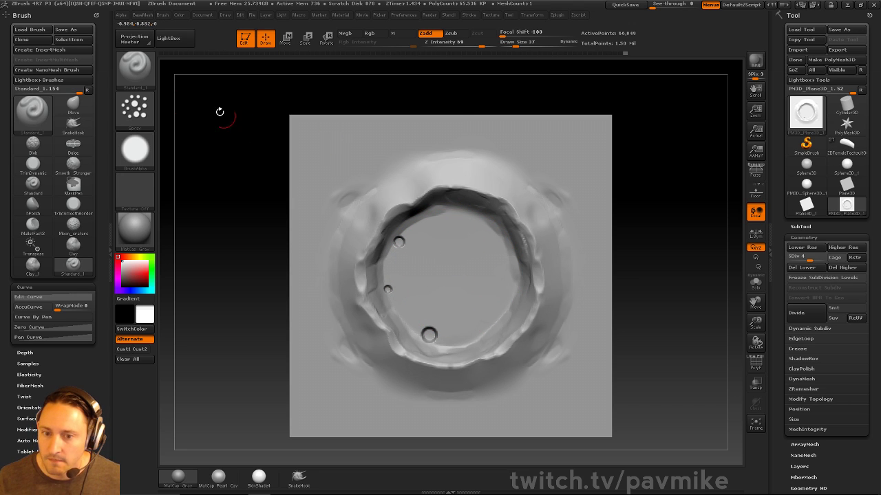
Set the Spray stroke's Placement to about 0.84 and Flow to about 0.07, and undo a test spray at the floor's centre.
click(135, 108)
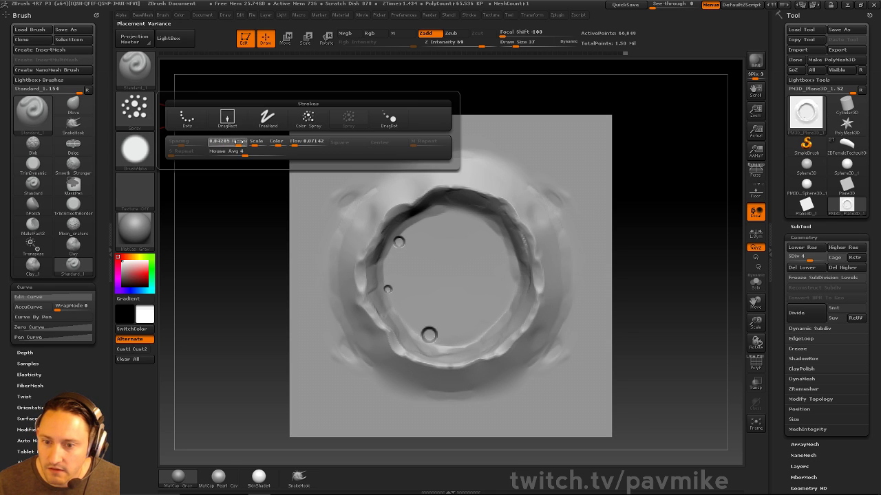
drag(412, 236, 448, 270)
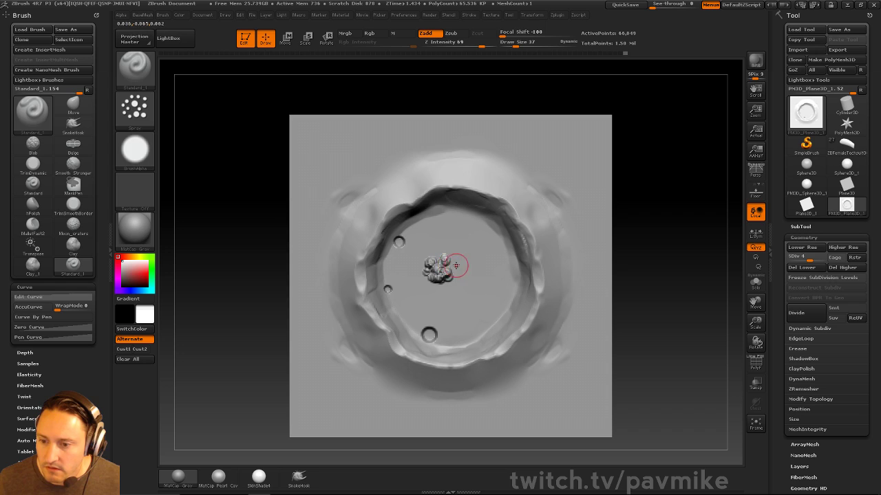
key(ctrl+z)
Try the Spray stroke with Placement lowered to about 0.09 and undo the test.
click(141, 111)
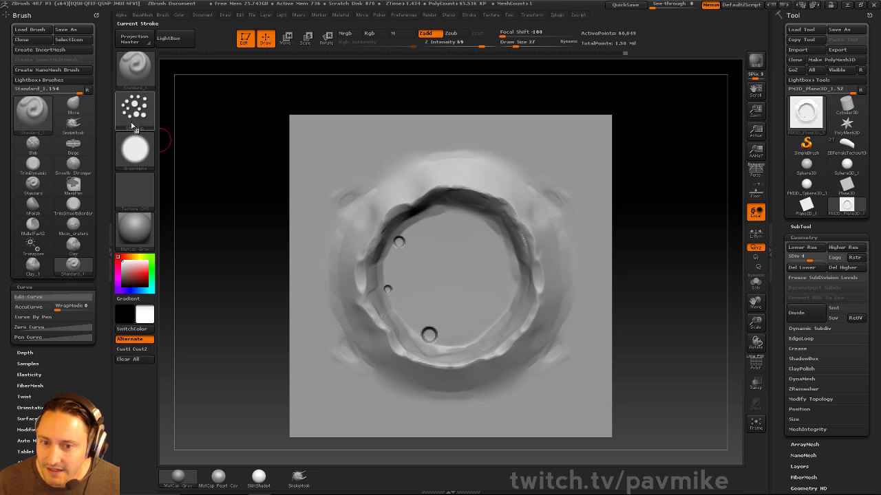
key(e)
drag(213, 143, 215, 145)
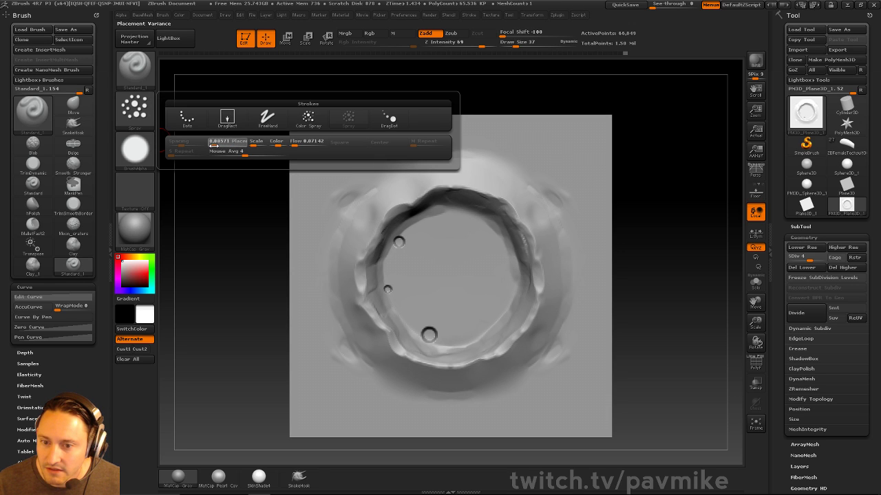
click(429, 258)
key(ctrl+z)
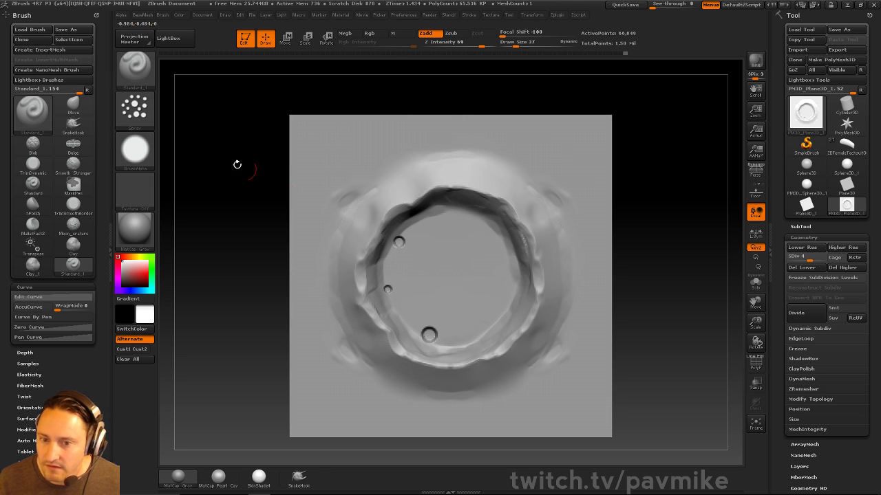
Raise the Spray stroke's Placement to 1 and spray two small dot clusters on the upper and lower parts of the dish floor.
click(141, 111)
drag(217, 145, 225, 145)
mouse_move(447, 258)
mouse_down()
mouse_move(454, 278)
mouse_move(432, 272)
mouse_move(439, 248)
mouse_up()
key(ctrl+z)
key(ctrl+z)
drag(453, 305, 456, 309)
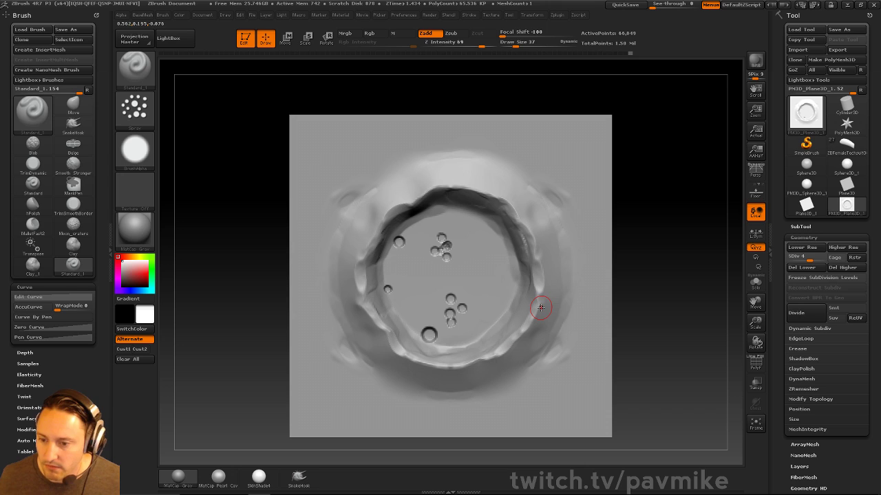
Switch to the hPolish brush, and soften the stamped dots with the Smooth Stronger brush at Z Intensity 10.
click(146, 115)
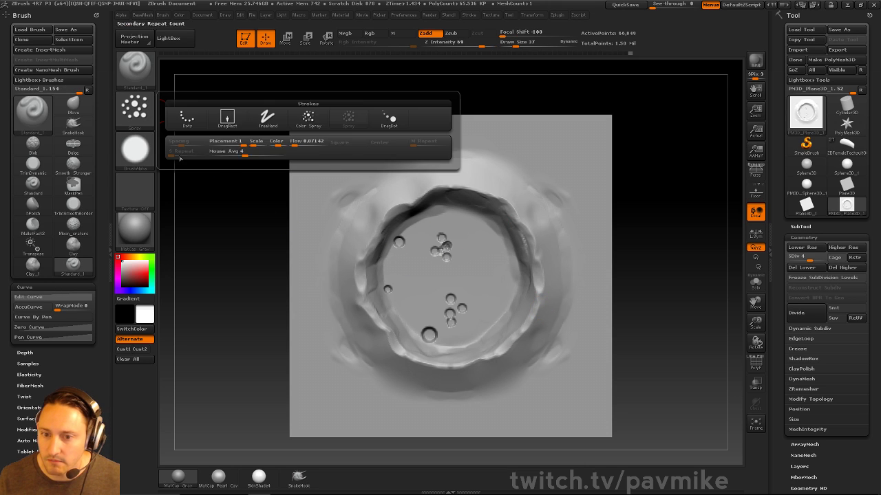
key(b)
key(h)
key(p)
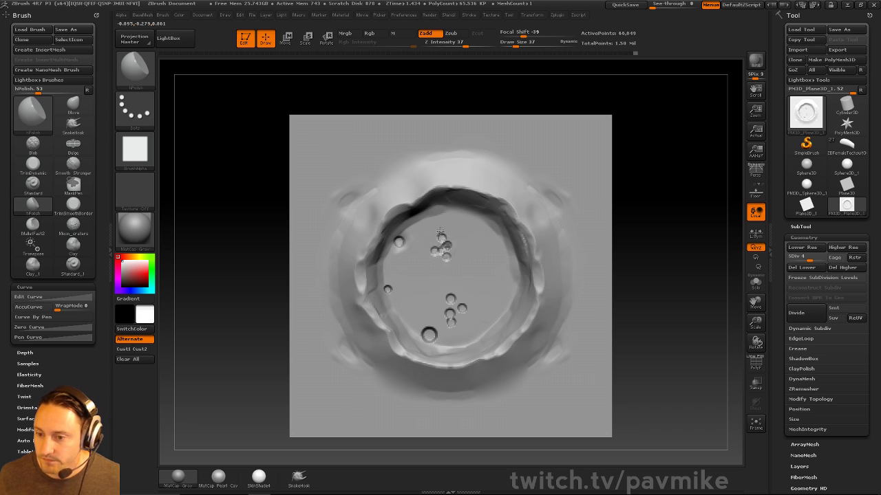
key(shift)
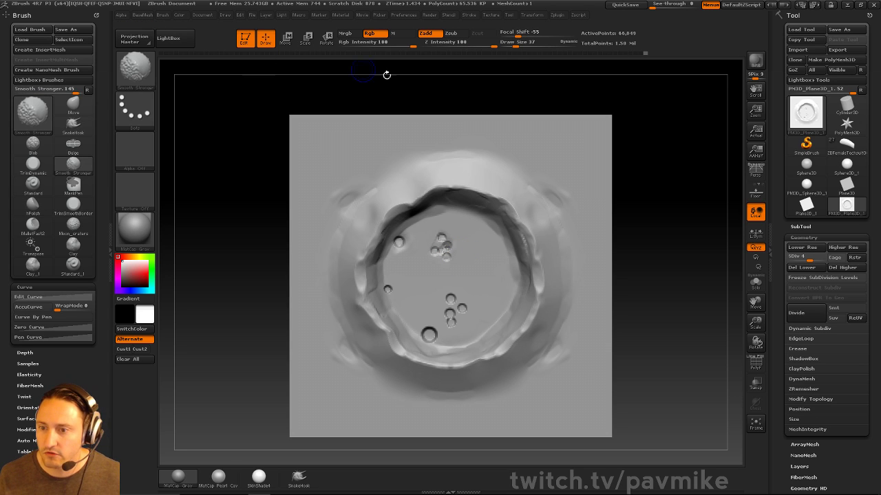
drag(491, 42, 444, 44)
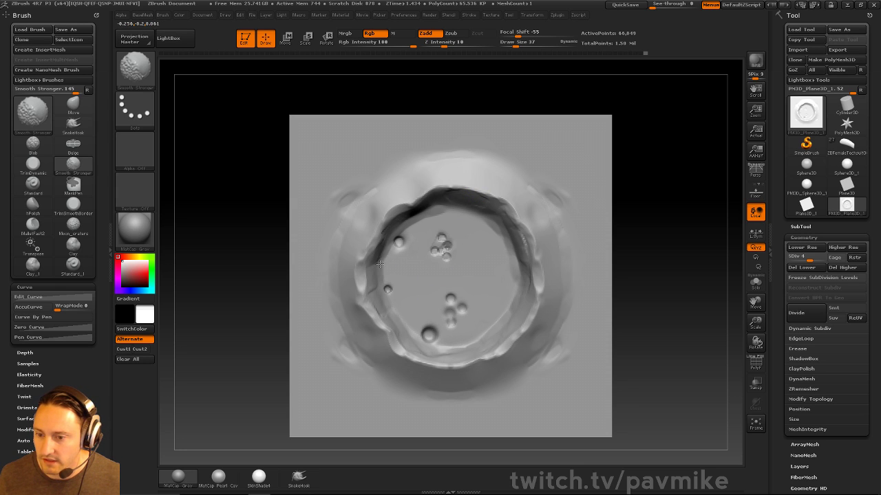
drag(385, 287, 390, 287)
drag(424, 330, 429, 338)
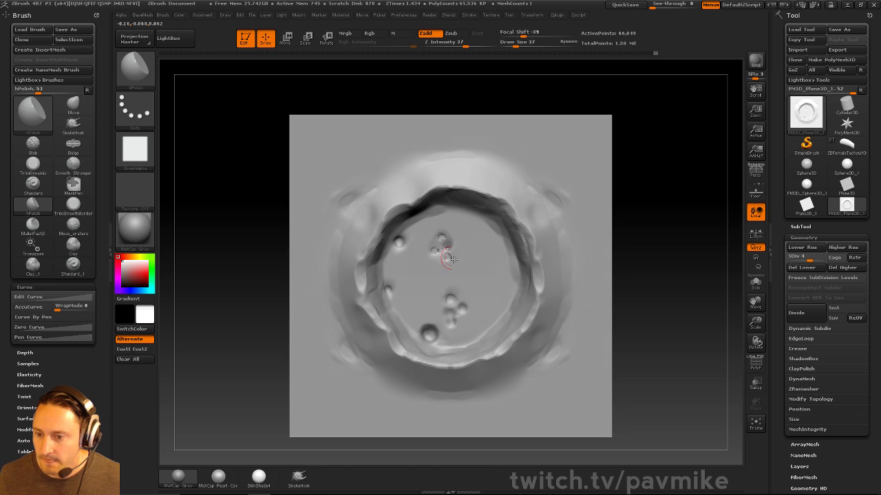
Resize the document to 1024 by 1024.
alt+drag(644, 222, 650, 217)
mouse_move(651, 218)
mouse_down()
mouse_move(666, 220)
mouse_move(657, 222)
mouse_move(684, 254)
mouse_move(702, 255)
mouse_up()
shift+drag(531, 231, 519, 229)
alt+drag(669, 268, 665, 244)
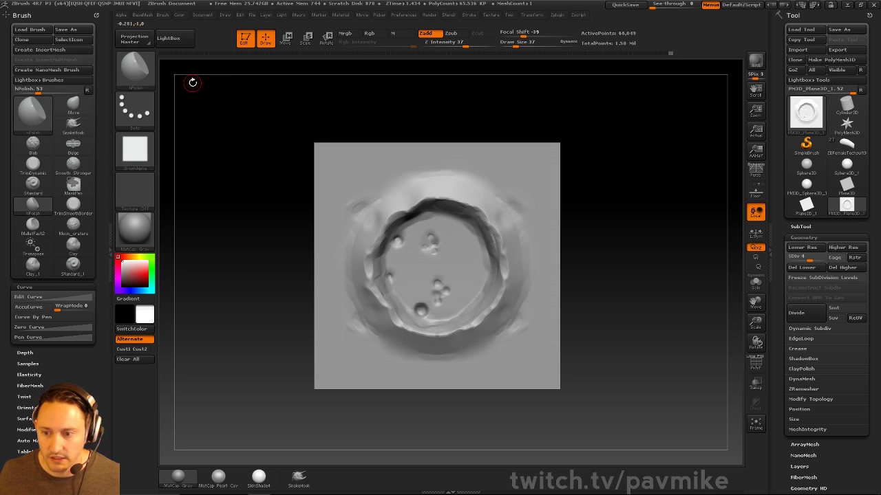
click(203, 15)
click(238, 238)
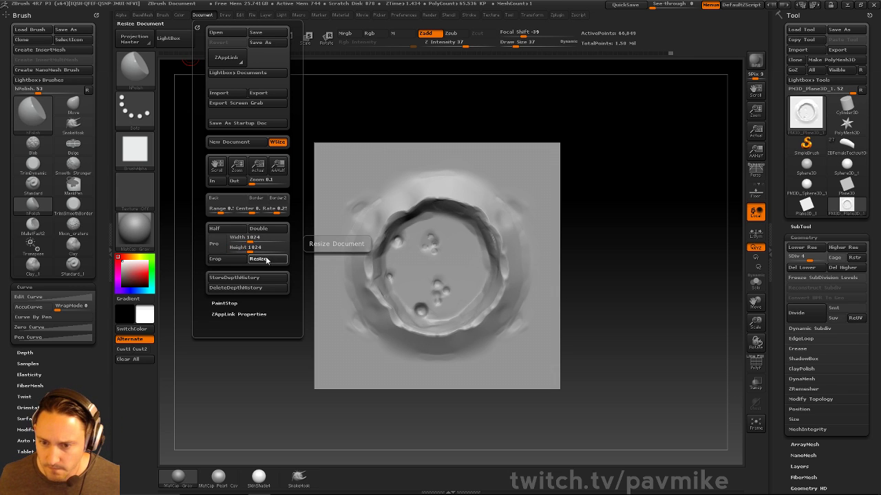
click(265, 260)
click(452, 285)
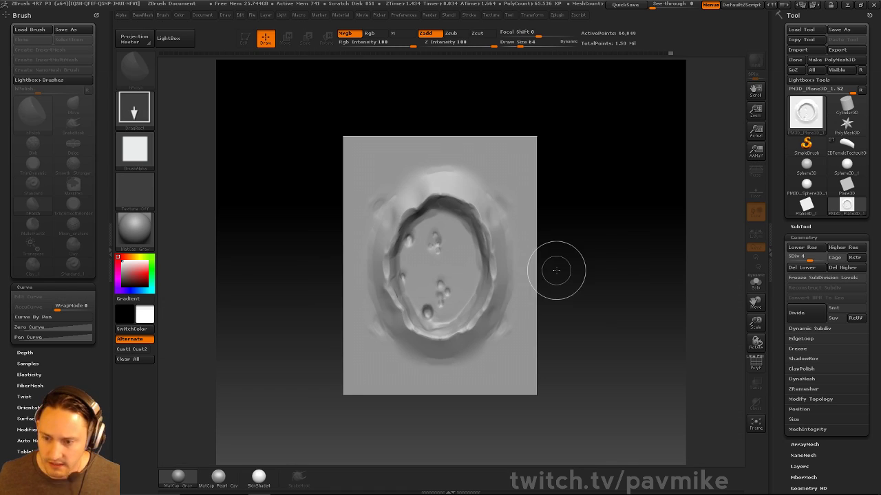
Clear the canvas, redraw the dish plane on it and return it to Edit mode facing the front.
key(ctrl+n)
drag(761, 111, 761, 96)
drag(439, 253, 459, 339)
click(246, 39)
shift+drag(527, 189, 589, 210)
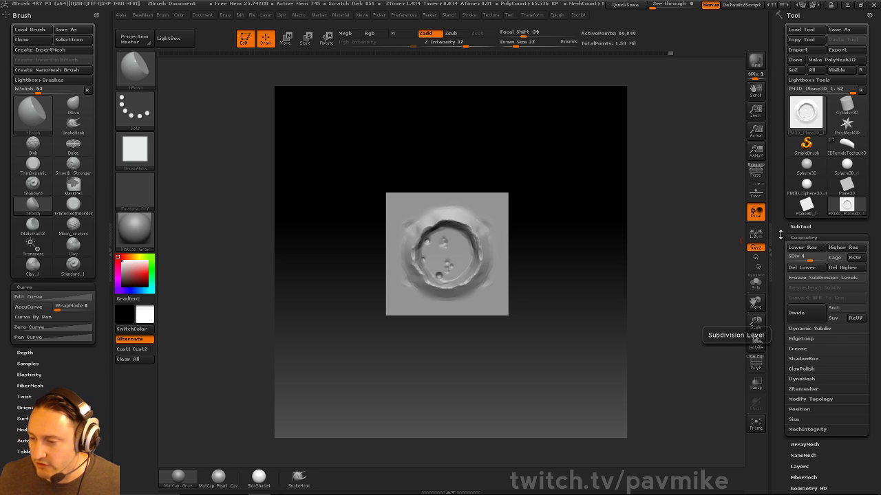
Raise the plane to subdivision level 6 and grab the framed canvas as a new alpha.
click(822, 257)
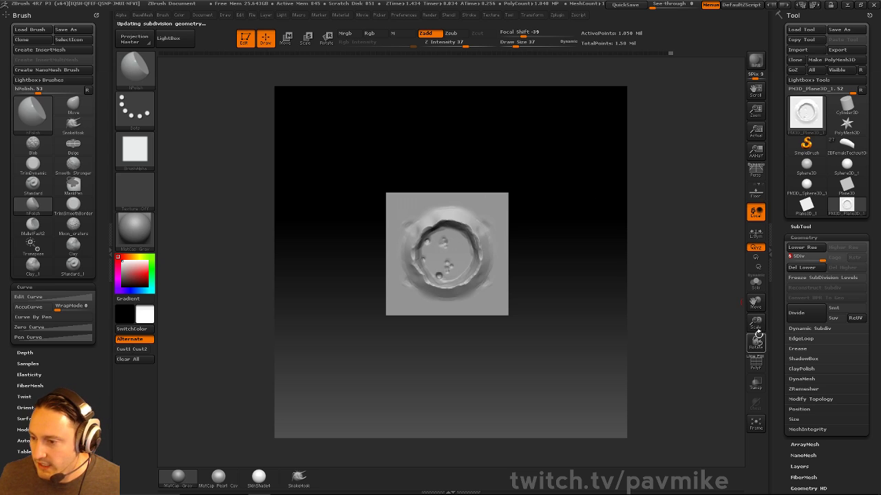
click(755, 425)
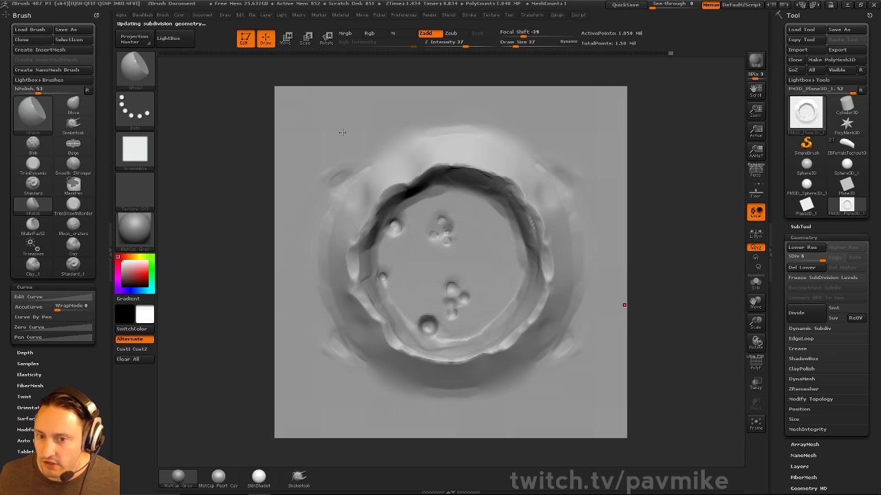
click(140, 152)
click(141, 146)
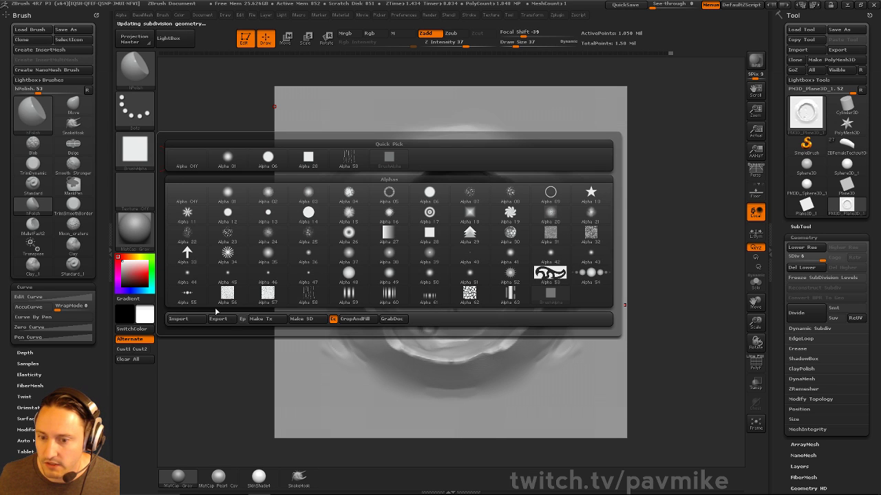
click(391, 325)
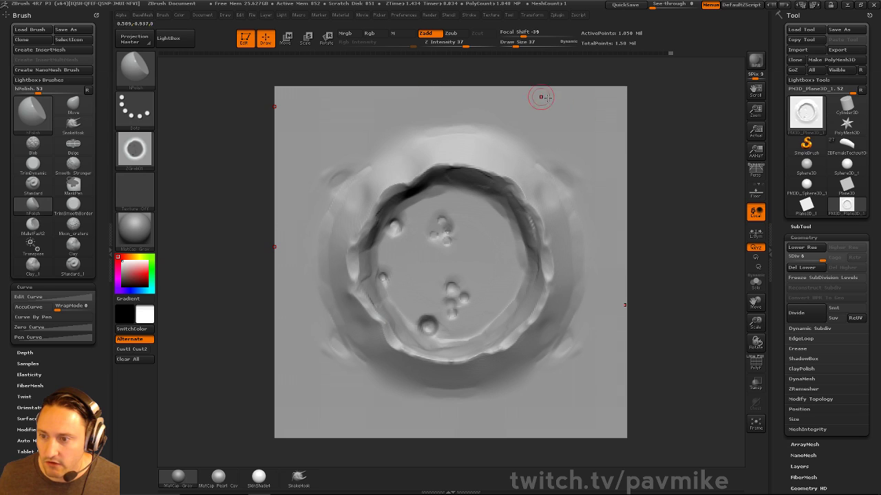